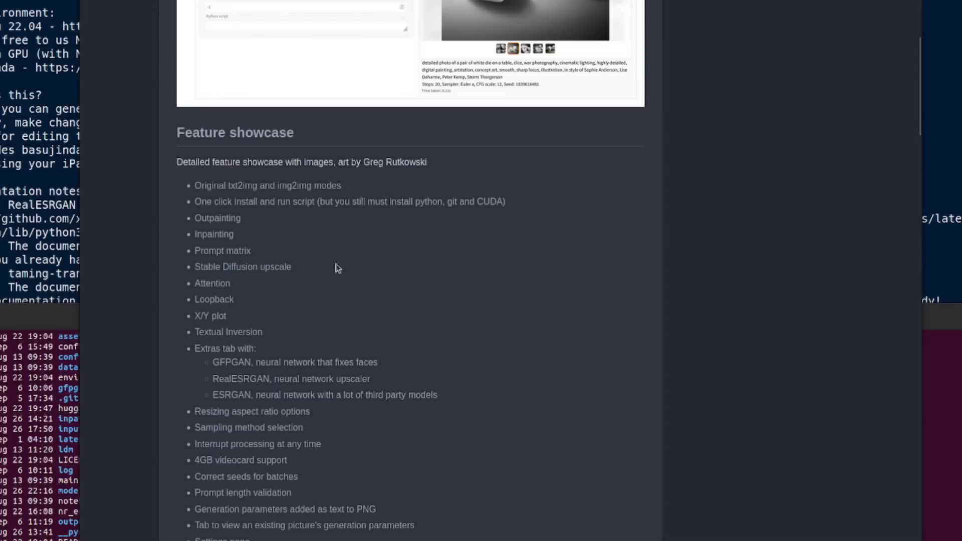
Step: Read through the web UI README's feature showcase, installation requirements, automatic installation and troubleshooting sections
{"action": "scroll", "coordinate": [566, 295], "scroll_direction": "down", "scroll_amount": 3}
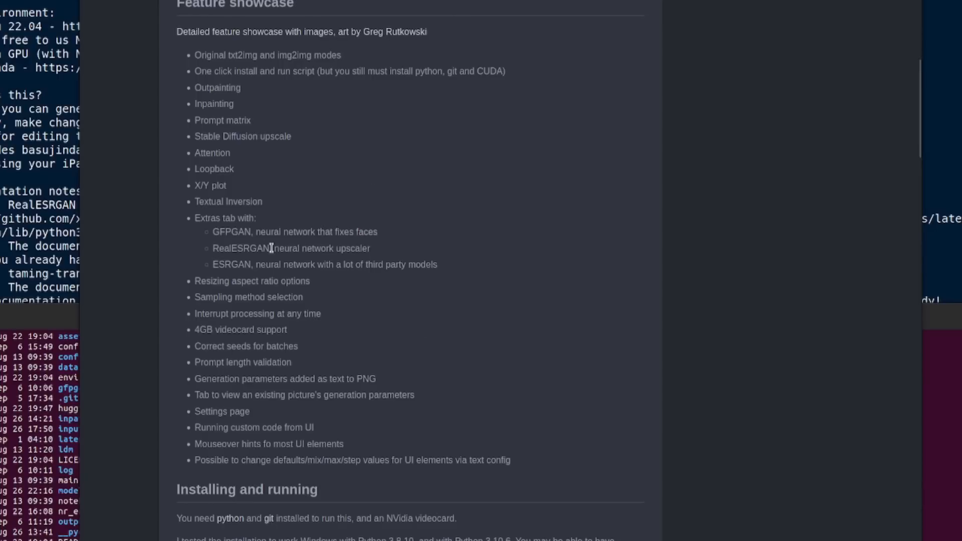
{"action": "scroll", "coordinate": [423, 249], "scroll_direction": "down", "scroll_amount": 5}
{"action": "scroll", "coordinate": [602, 267], "scroll_direction": "down", "scroll_amount": 2}
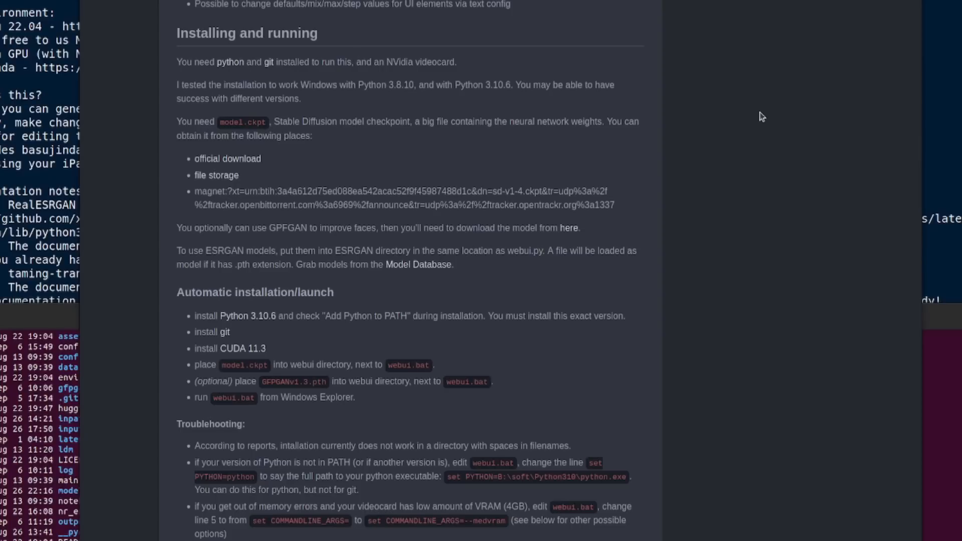
{"action": "scroll", "coordinate": [361, 76], "scroll_direction": "down", "scroll_amount": 1}
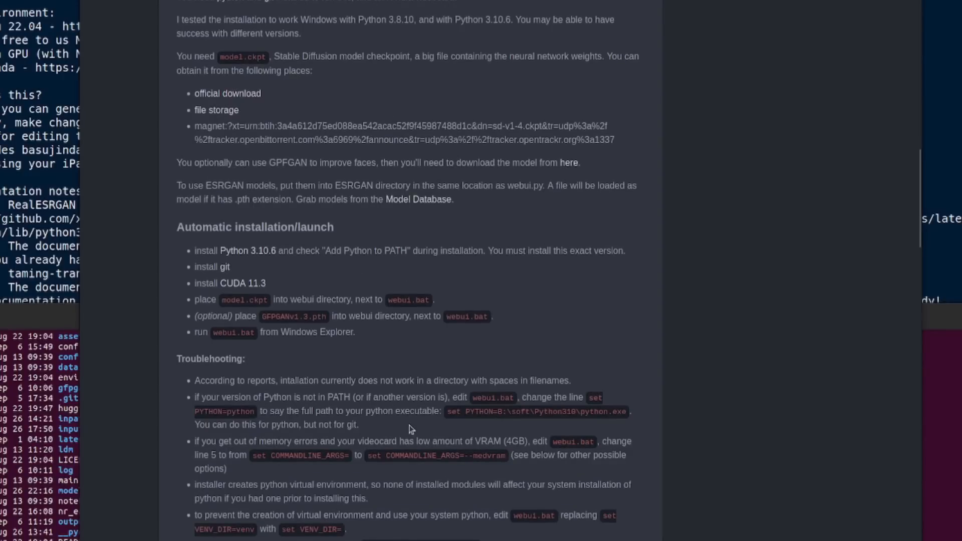
{"action": "scroll", "coordinate": [397, 438], "scroll_direction": "down", "scroll_amount": 4}
{"action": "scroll", "coordinate": [397, 444], "scroll_direction": "up", "scroll_amount": 3}
{"action": "scroll", "coordinate": [391, 434], "scroll_direction": "down", "scroll_amount": 12}
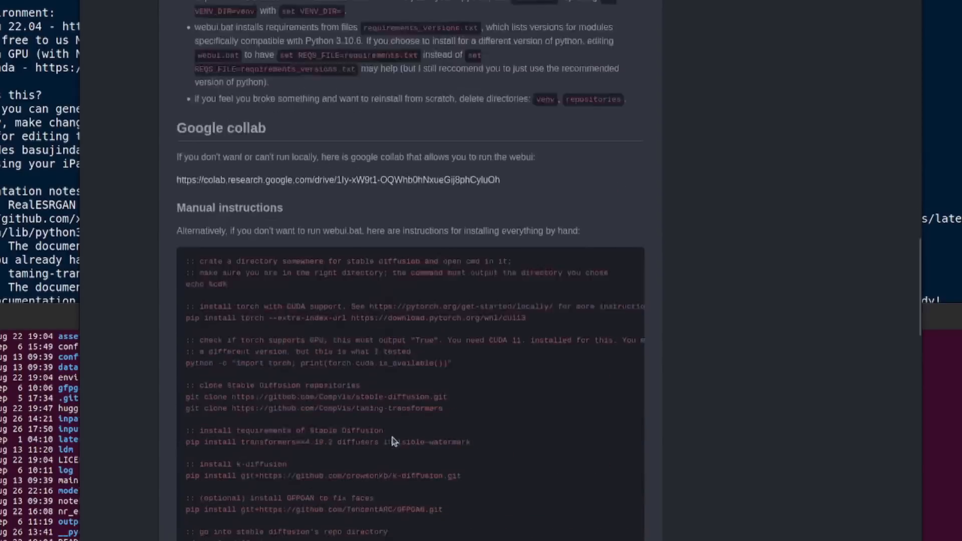
{"action": "scroll", "coordinate": [390, 421], "scroll_direction": "up", "scroll_amount": 6}
{"action": "scroll", "coordinate": [388, 403], "scroll_direction": "up", "scroll_amount": 12}
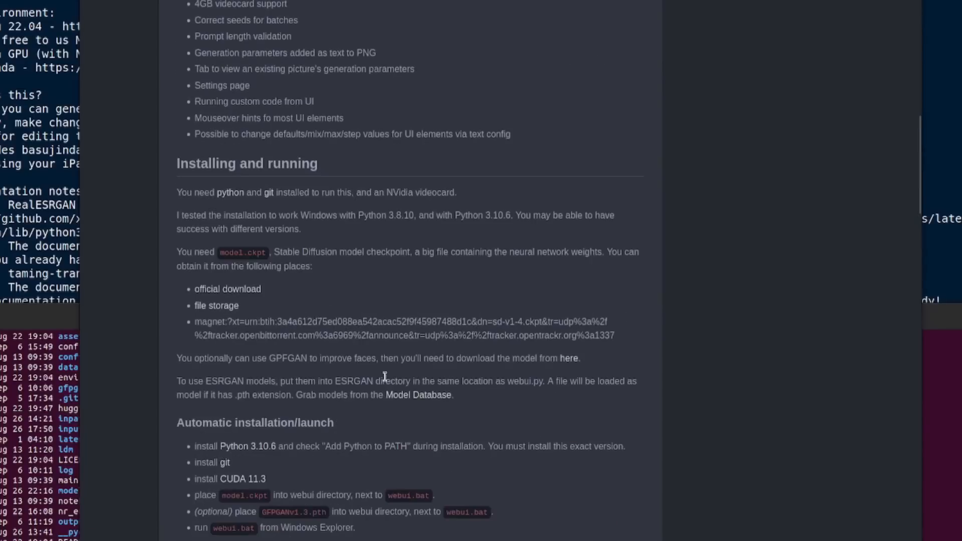
{"action": "scroll", "coordinate": [430, 225], "scroll_direction": "down", "scroll_amount": 1}
{"action": "scroll", "coordinate": [430, 224], "scroll_direction": "down", "scroll_amount": 3}
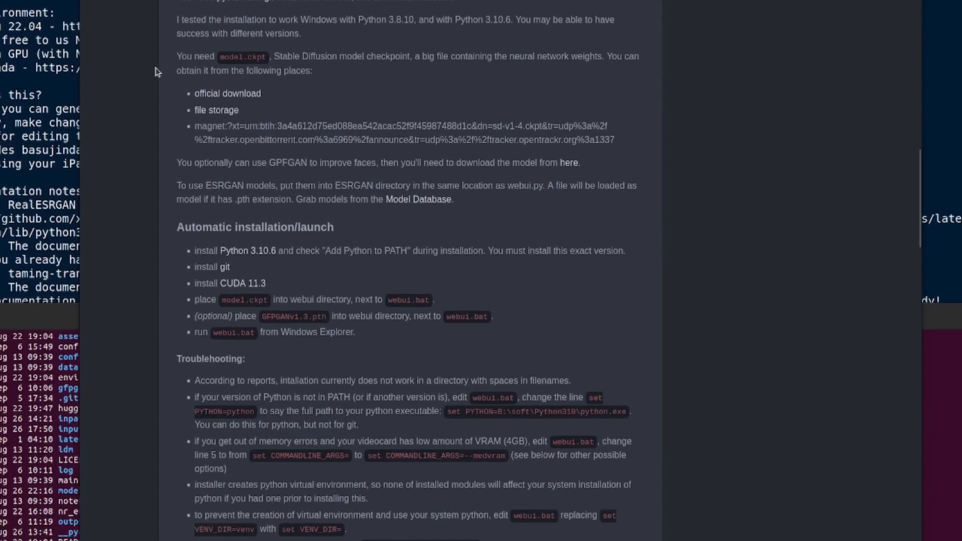
Step: Switch to the Stable-WebUI.txt notes and highlight the Anaconda and CUDA download links while reviewing the environment section
{"action": "left_click", "coordinate": [4, 192]}
{"action": "left_click", "coordinate": [794, 88]}
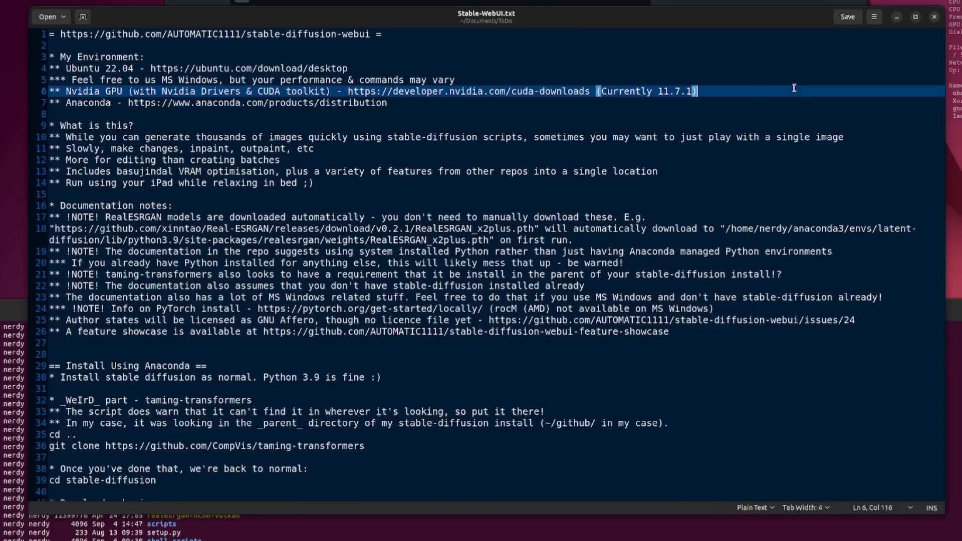
{"action": "left_click_drag", "start_coordinate": [129, 102], "coordinate": [387, 104]}
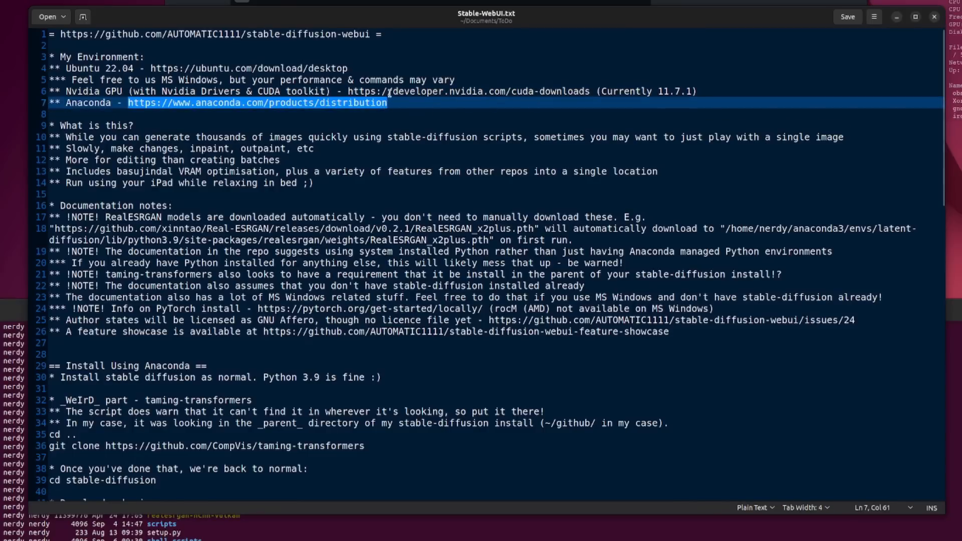
{"action": "left_click_drag", "start_coordinate": [155, 68], "coordinate": [505, 85]}
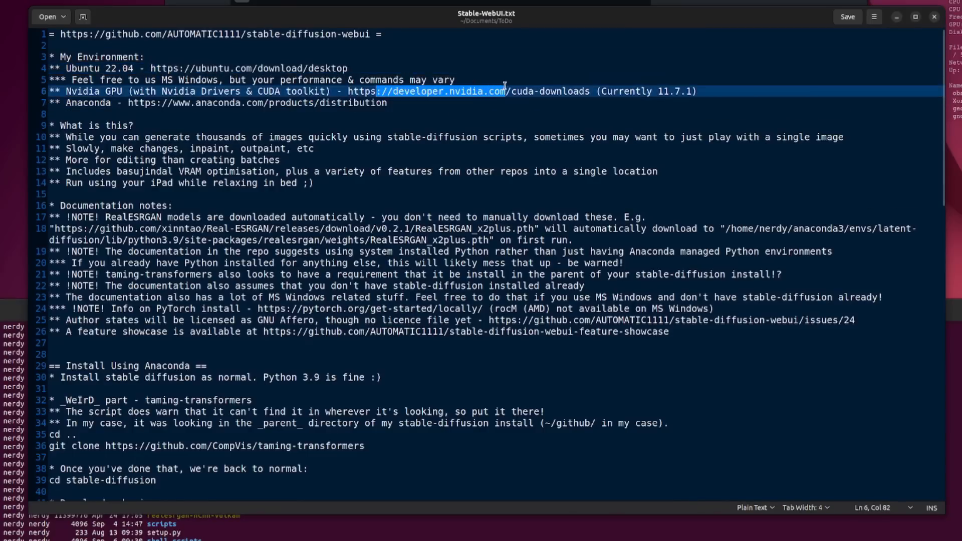
{"action": "left_click", "coordinate": [425, 124]}
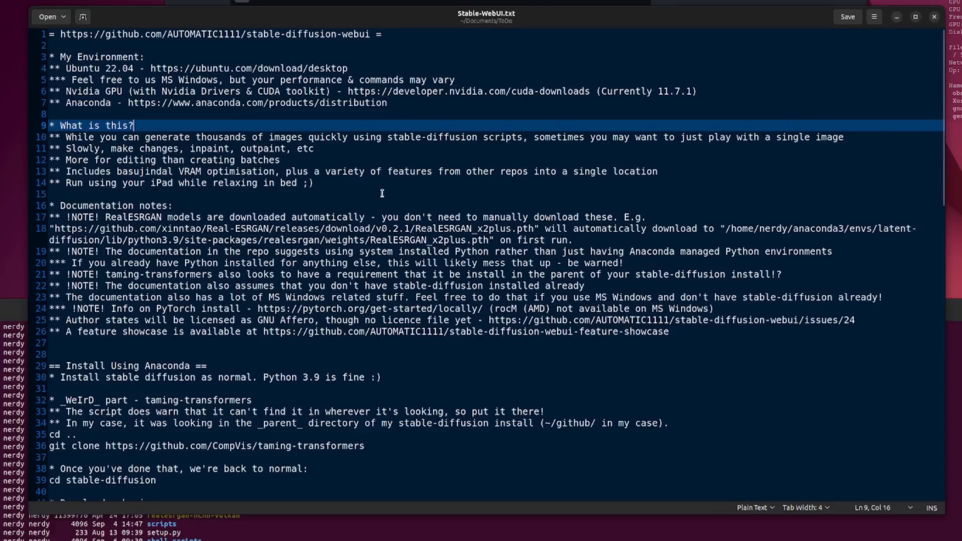
Step: Review the documentation notes on RealESRGAN, system Python and taming-transformers, comparing the Python note with the README's installation section
{"action": "left_click", "coordinate": [232, 216]}
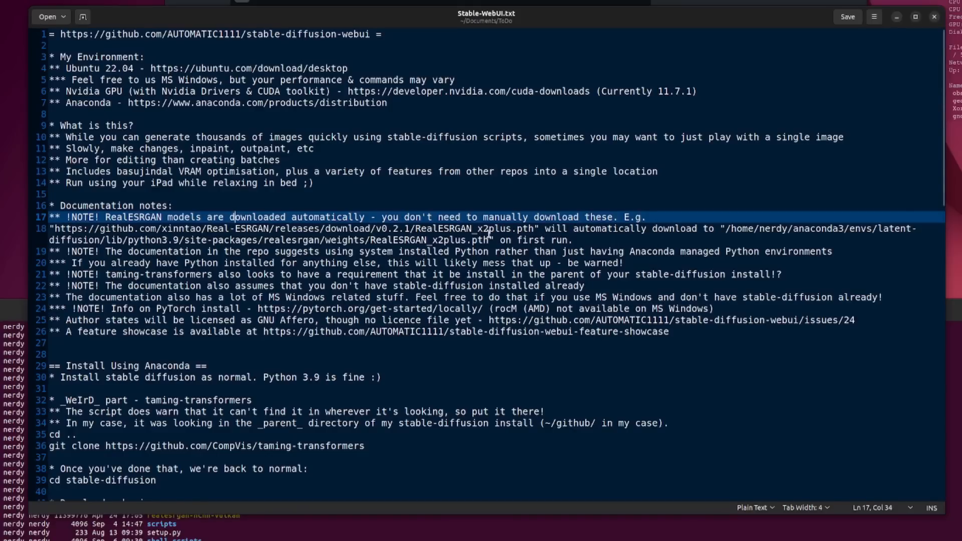
{"action": "left_click", "coordinate": [455, 251]}
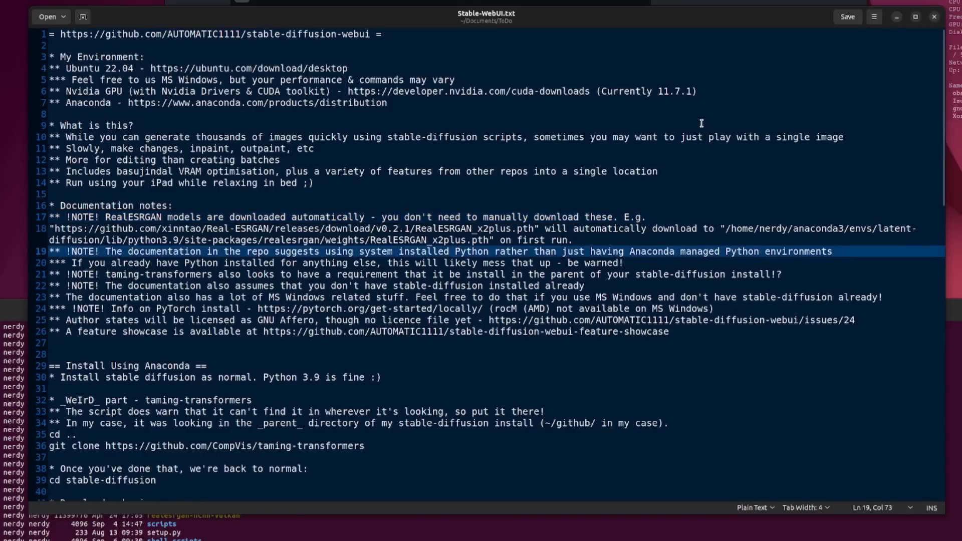
{"action": "key", "text": "alt+Tab"}
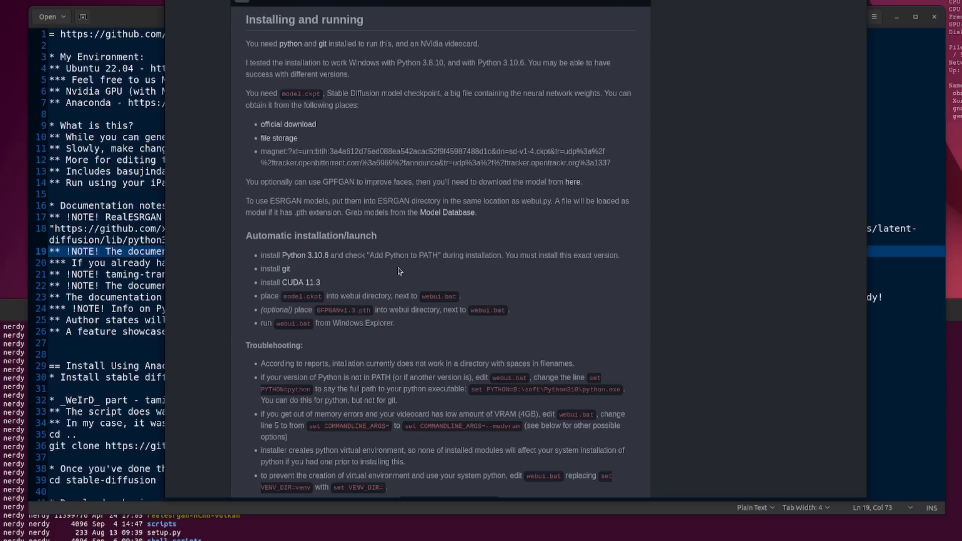
{"action": "left_click", "coordinate": [122, 262]}
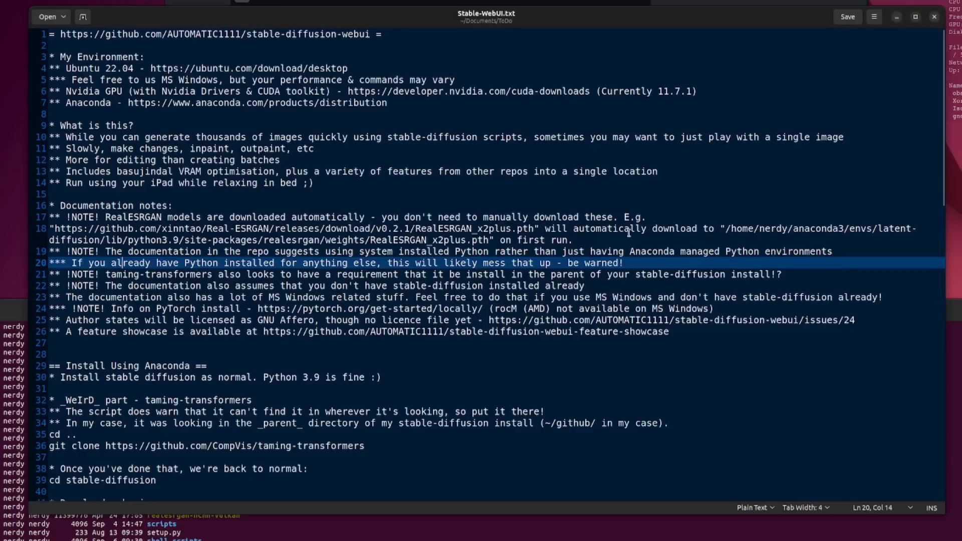
{"action": "left_click", "coordinate": [274, 274]}
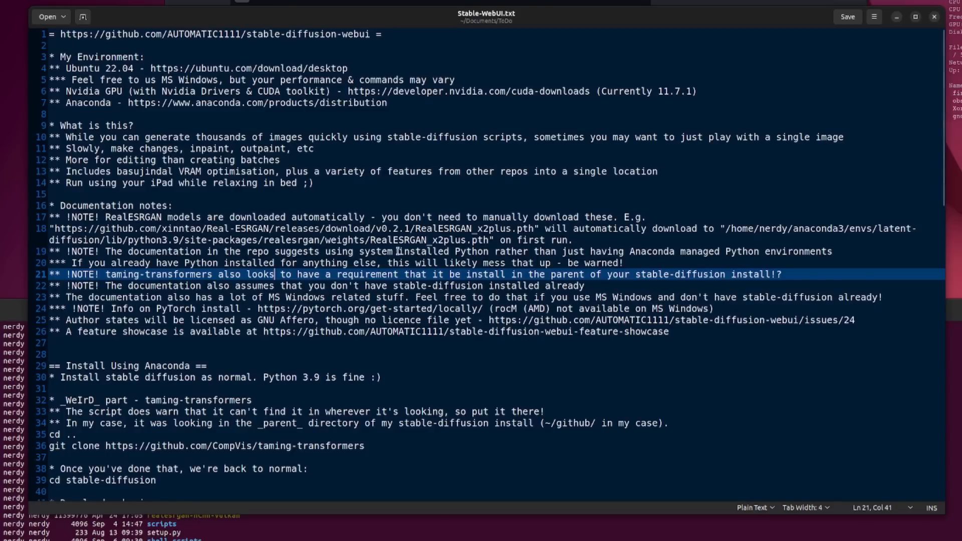
Step: Review the notes on existing stable-diffusion installs and MS Windows content, checking them against the README's installation and troubleshooting instructions
{"action": "scroll", "coordinate": [396, 248], "scroll_direction": "down", "scroll_amount": 2}
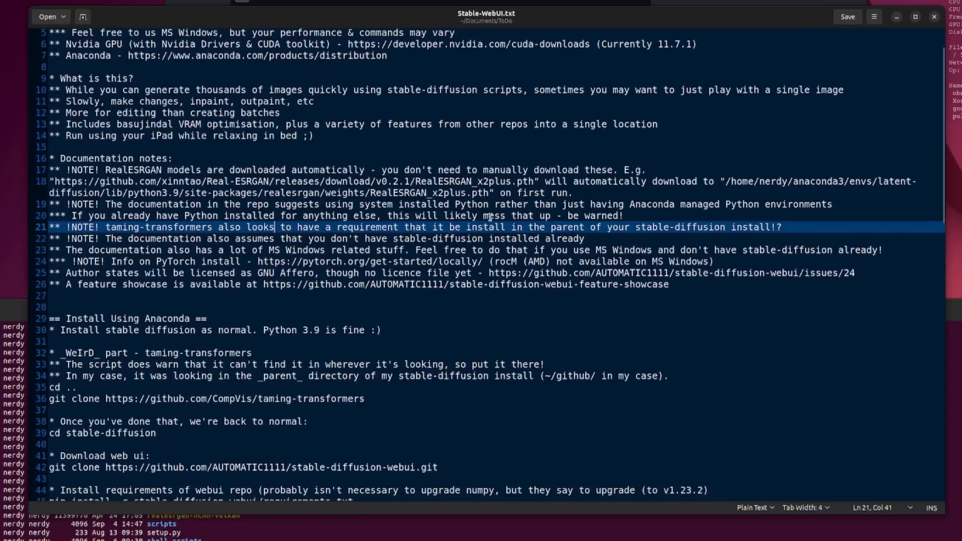
{"action": "left_click", "coordinate": [224, 239]}
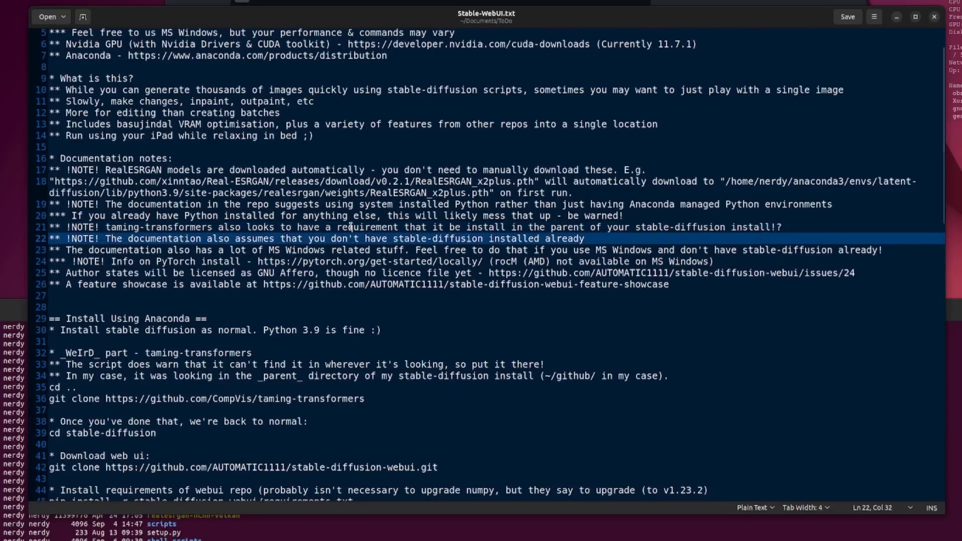
{"action": "scroll", "coordinate": [363, 222], "scroll_direction": "down", "scroll_amount": 2}
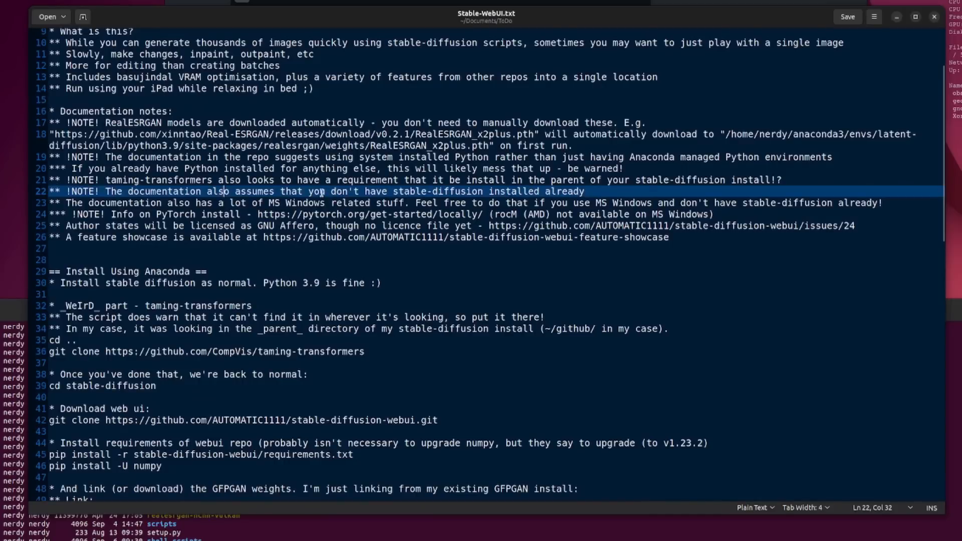
{"action": "left_click", "coordinate": [320, 215]}
{"action": "left_click", "coordinate": [319, 203]}
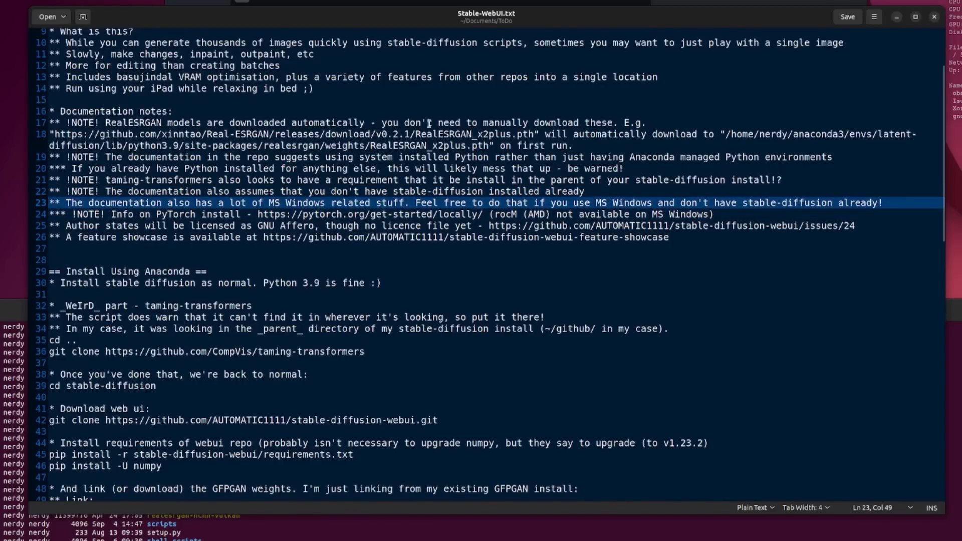
{"action": "key", "text": "alt+Tab"}
{"action": "scroll", "coordinate": [435, 233], "scroll_direction": "down", "scroll_amount": 1}
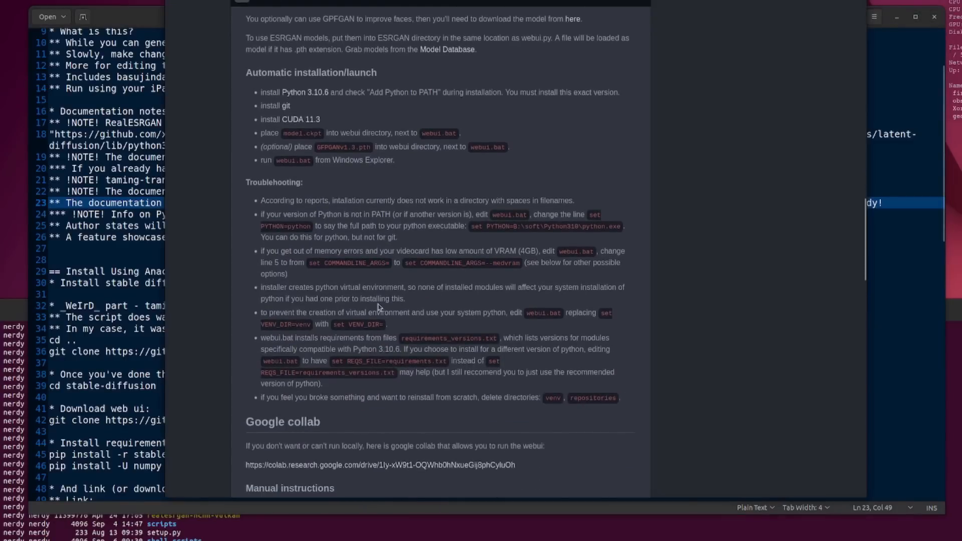
{"action": "left_click", "coordinate": [111, 169]}
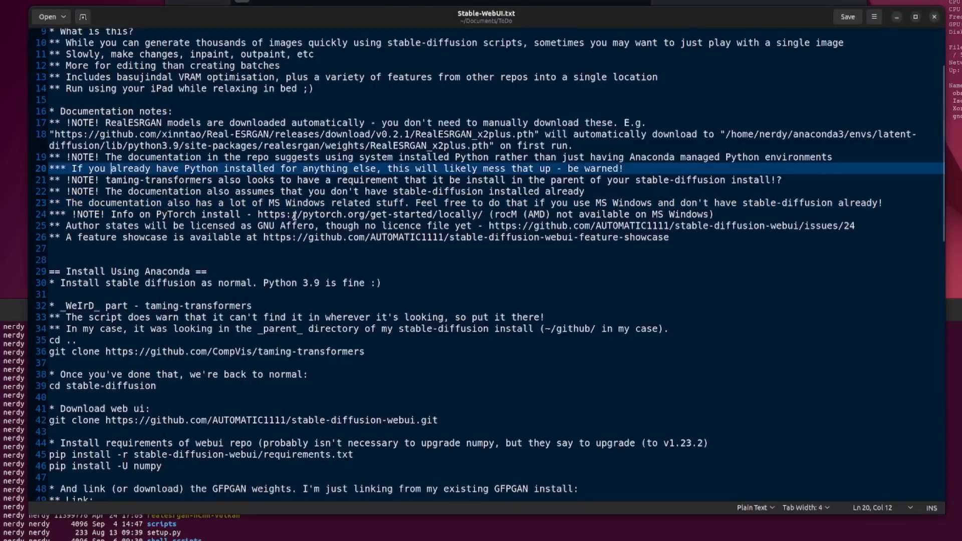
Step: Review the notes on the GNU Affero licence and the feature showcase link, up to the Anaconda install heading
{"action": "left_click", "coordinate": [185, 225]}
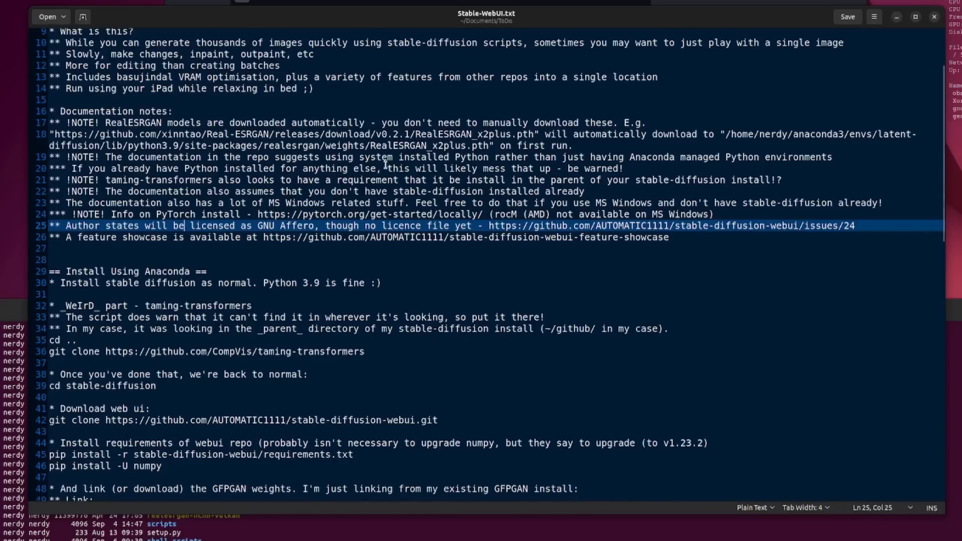
{"action": "scroll", "coordinate": [230, 147], "scroll_direction": "down", "scroll_amount": 1}
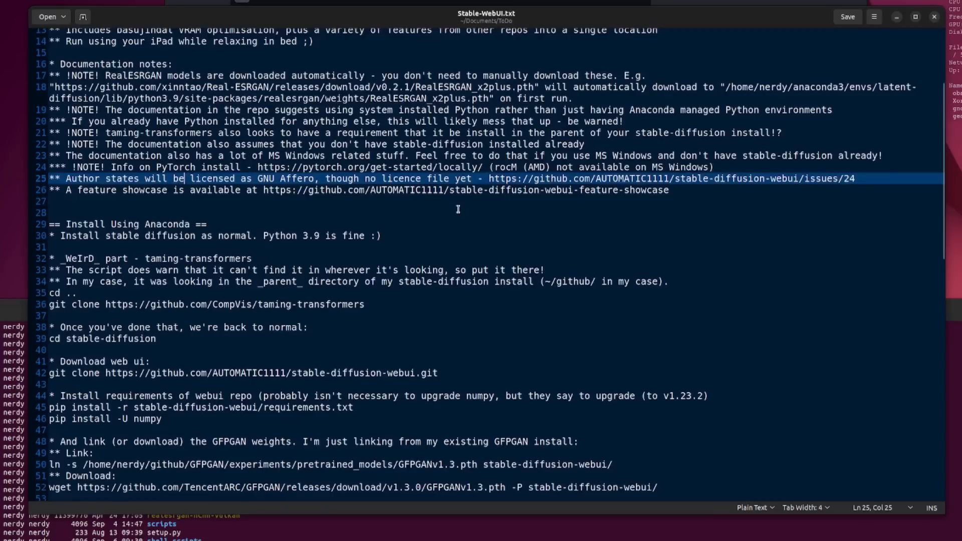
{"action": "left_click", "coordinate": [458, 210]}
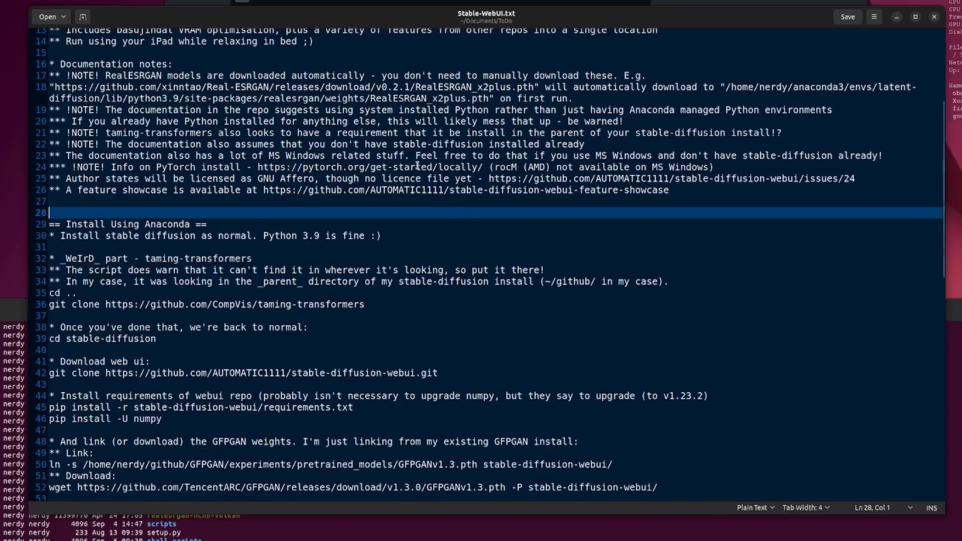
Step: Review the taming-transformers instructions in the notes, highlighting the parent directory and the ~/github/ path
{"action": "scroll", "coordinate": [467, 202], "scroll_direction": "down", "scroll_amount": 2}
{"action": "left_click", "coordinate": [277, 222]}
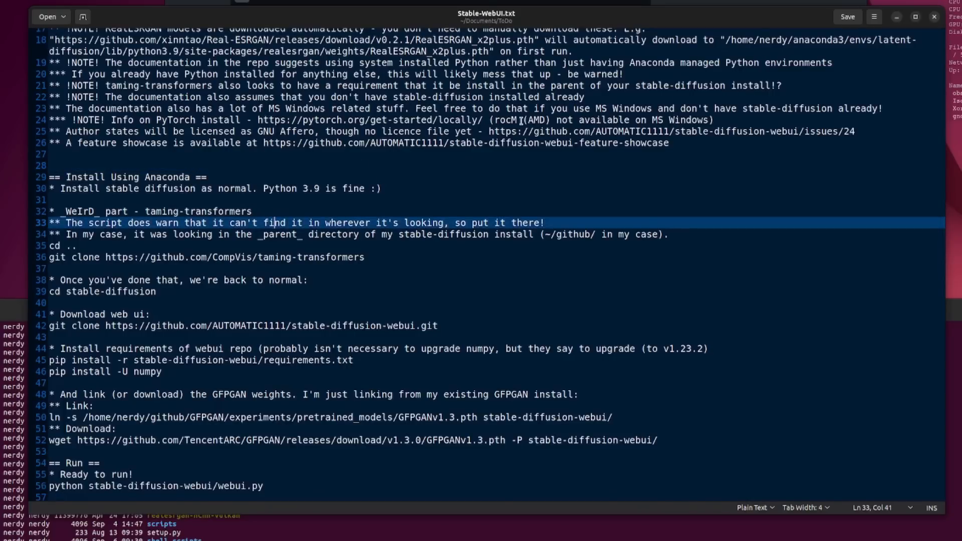
{"action": "left_click", "coordinate": [454, 227]}
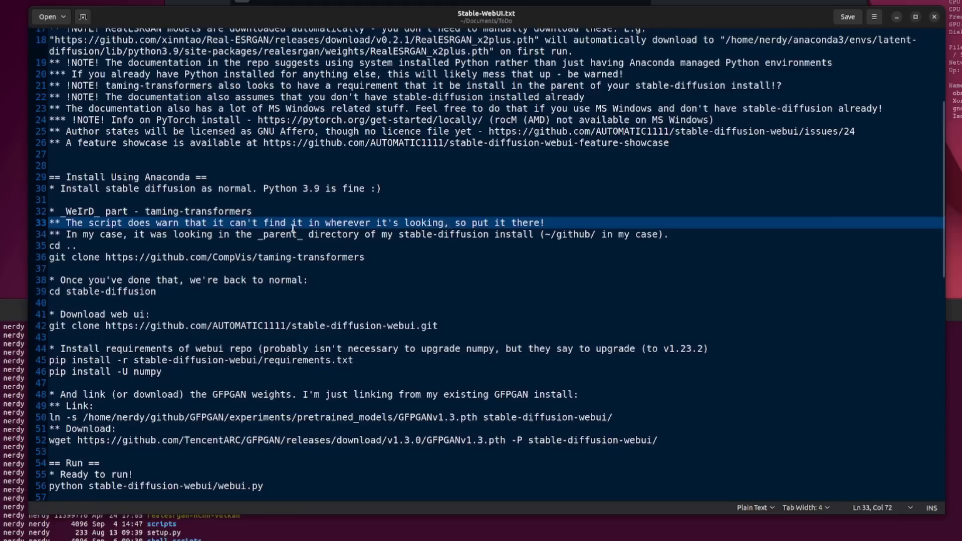
{"action": "left_click_drag", "start_coordinate": [235, 234], "coordinate": [303, 234]}
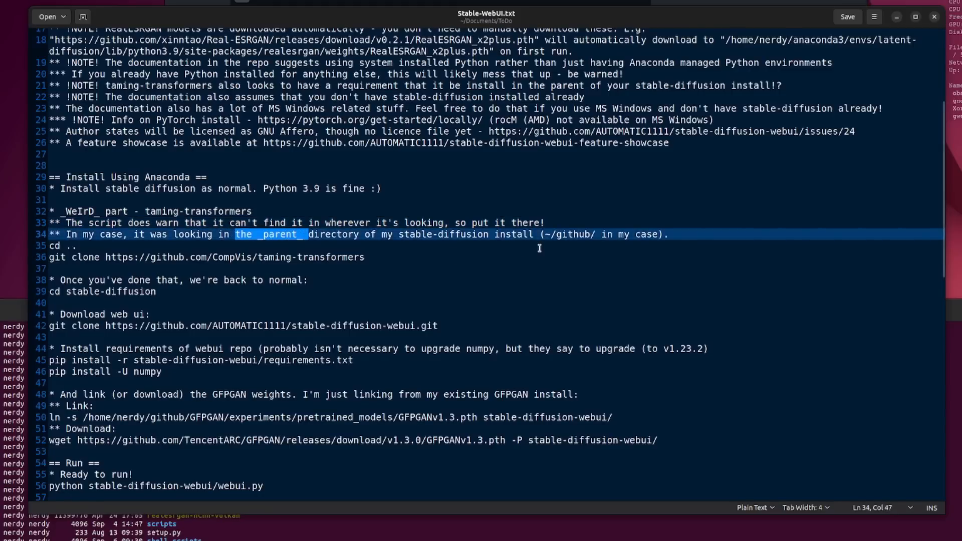
{"action": "left_click_drag", "start_coordinate": [549, 234], "coordinate": [601, 234]}
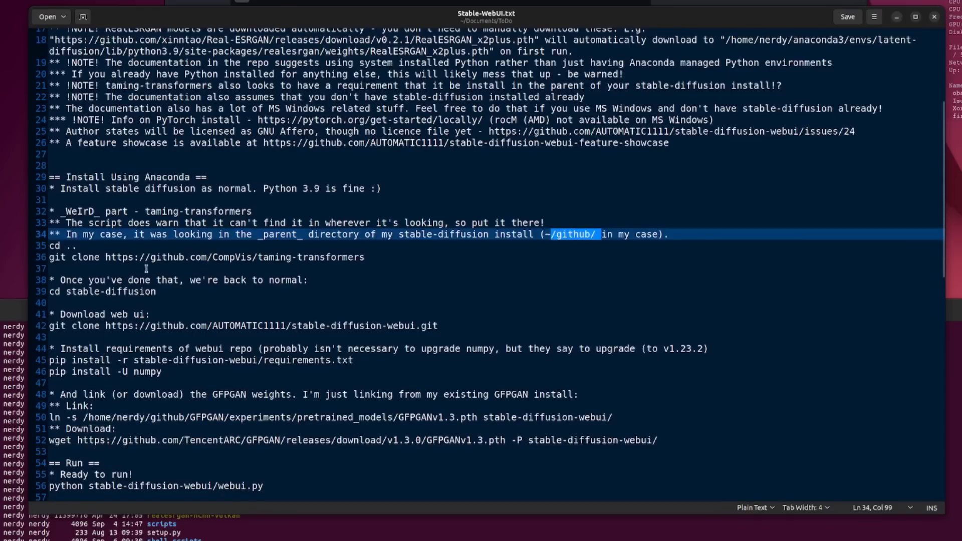
Step: Switch to the terminal and list the contents of ../taming-transformers/ with ls -la
{"action": "left_click", "coordinate": [475, 536]}
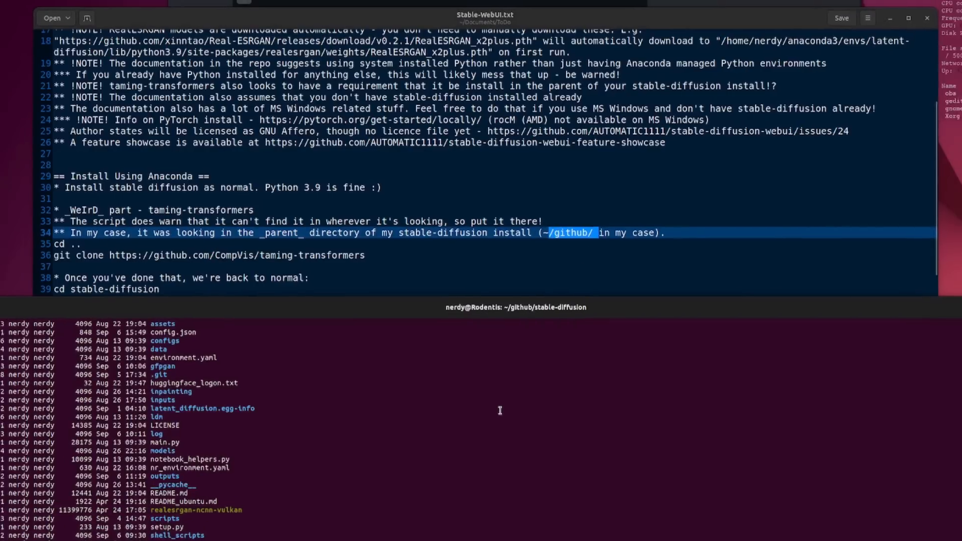
{"action": "type", "text": "ls -l"}
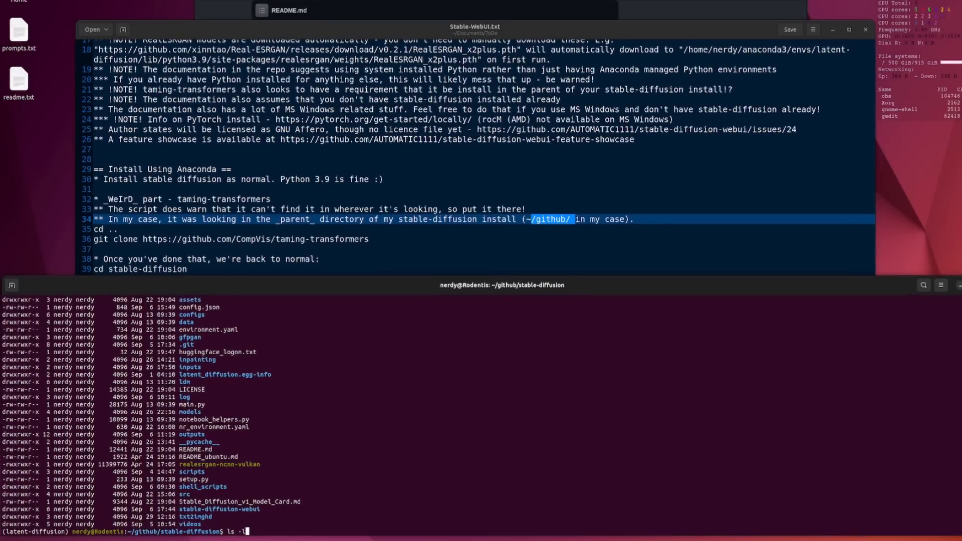
{"action": "type", "text": "a ../ta"}
{"action": "key", "text": "Tab"}
{"action": "key", "text": "Return"}
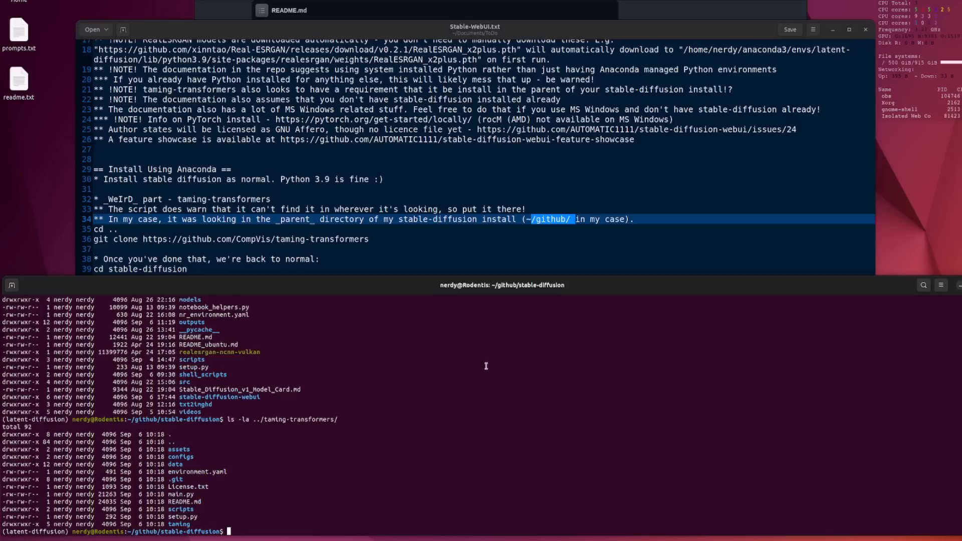
Step: Look over the notes' download, requirements and run commands, and list the stable-diffusion directory in the terminal with ls -la
{"action": "left_click", "coordinate": [439, 159]}
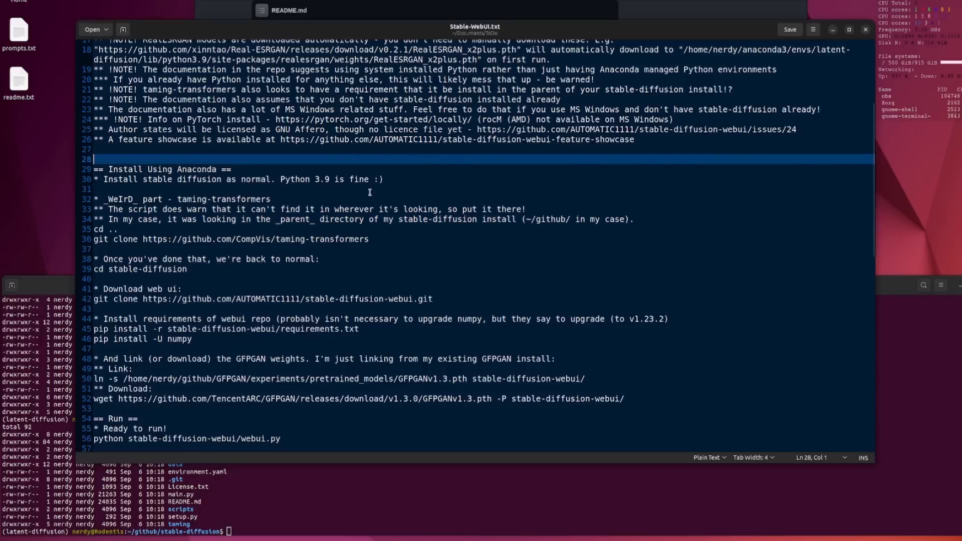
{"action": "scroll", "coordinate": [370, 192], "scroll_direction": "down", "scroll_amount": 3}
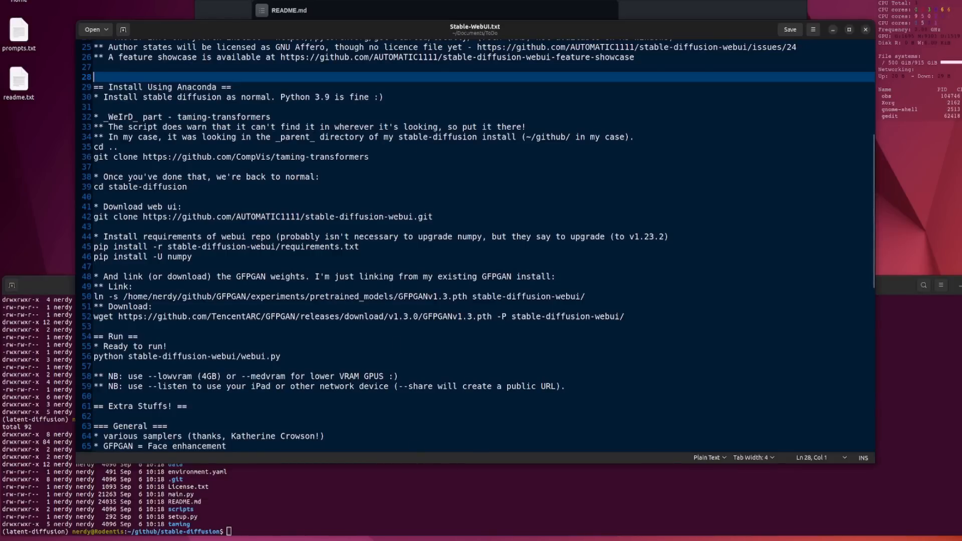
{"action": "left_click", "coordinate": [561, 9]}
{"action": "left_click", "coordinate": [414, 507]}
{"action": "type", "text": "ls -la"}
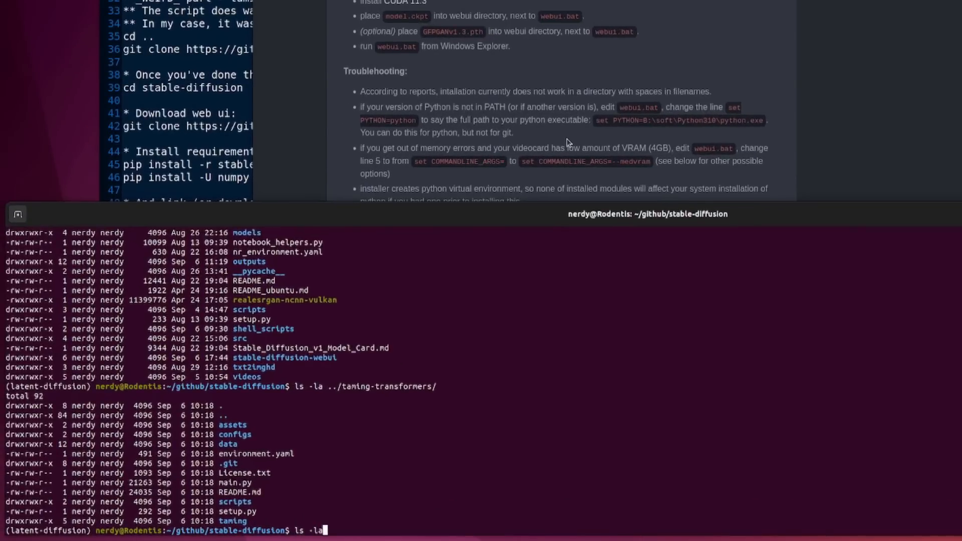
{"action": "key", "text": "Return"}
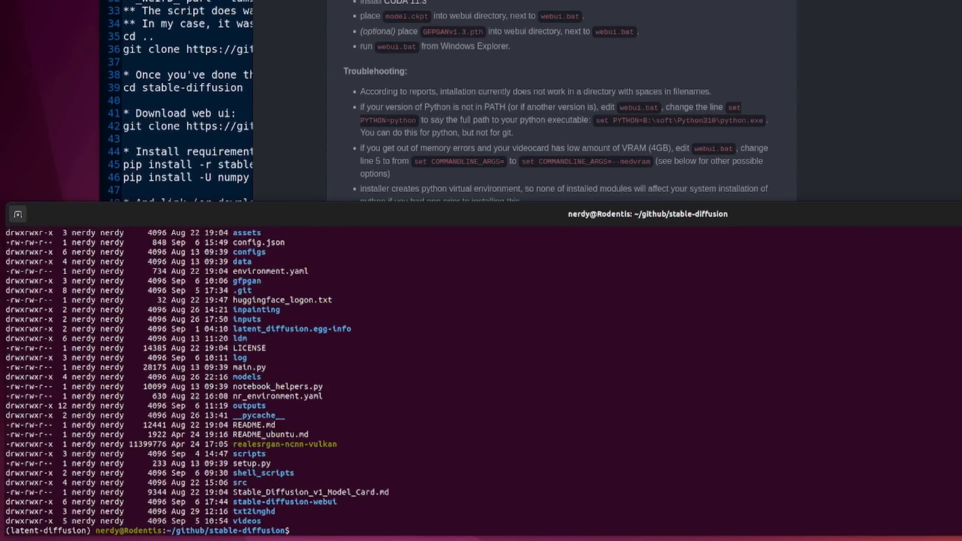
Step: Copy the webui requirements command from the notes and run pip install -r stable-diffusion-webui/requirements.txt in the terminal
{"action": "left_click_drag", "start_coordinate": [345, 502], "coordinate": [233, 503]}
{"action": "left_click", "coordinate": [169, 64]}
{"action": "left_click", "coordinate": [471, 138]}
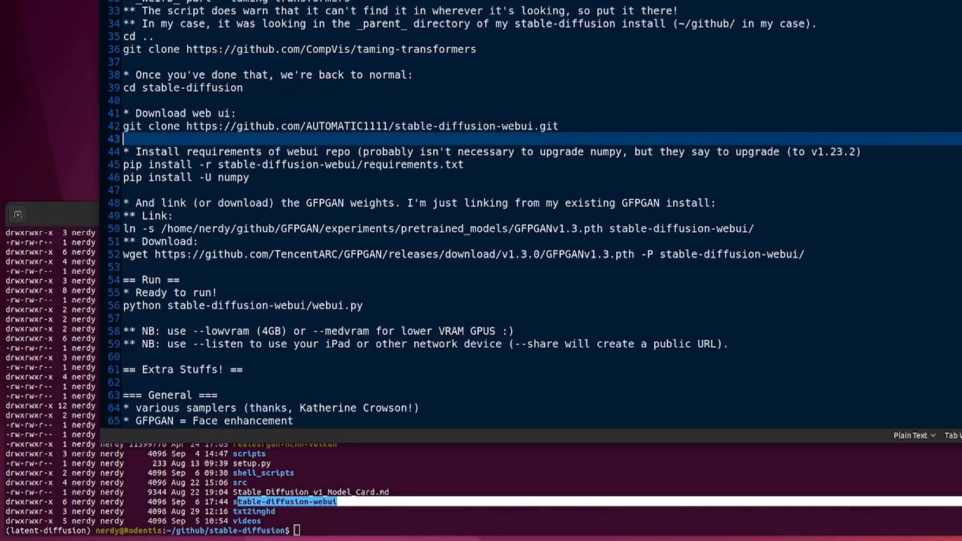
{"action": "key", "text": "Down"}
{"action": "key", "text": "Down"}
{"action": "key", "text": "shift+End"}
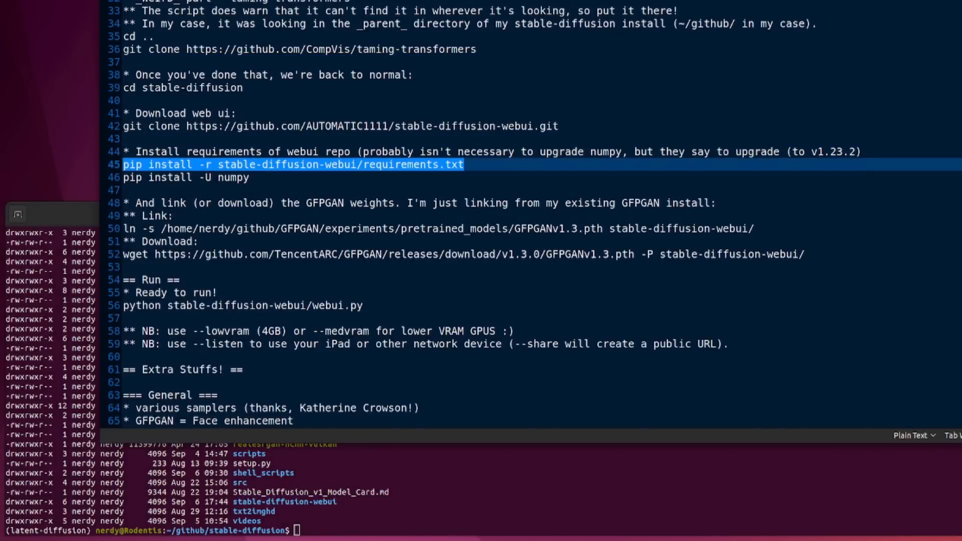
{"action": "left_click", "coordinate": [564, 498]}
{"action": "right_click", "coordinate": [648, 278]}
{"action": "left_click", "coordinate": [678, 316]}
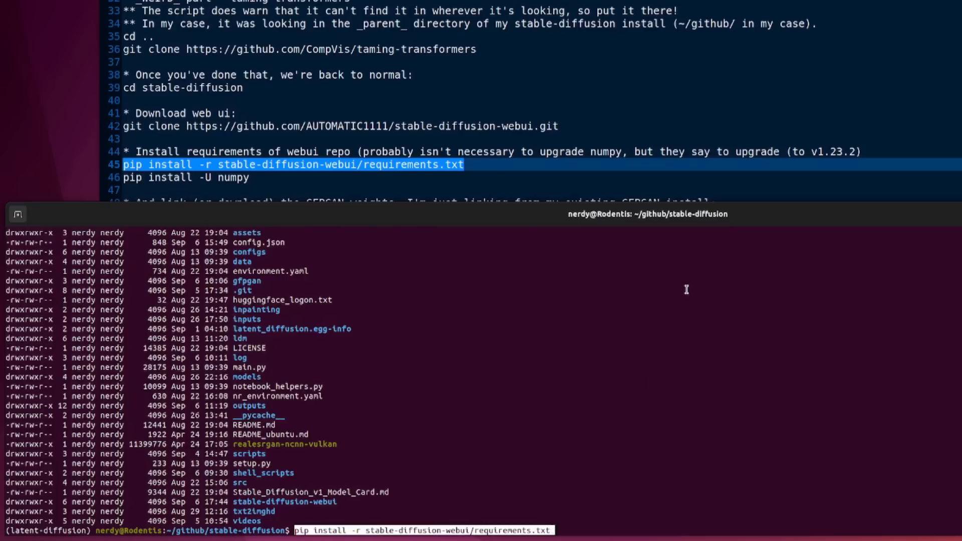
{"action": "key", "text": "Return"}
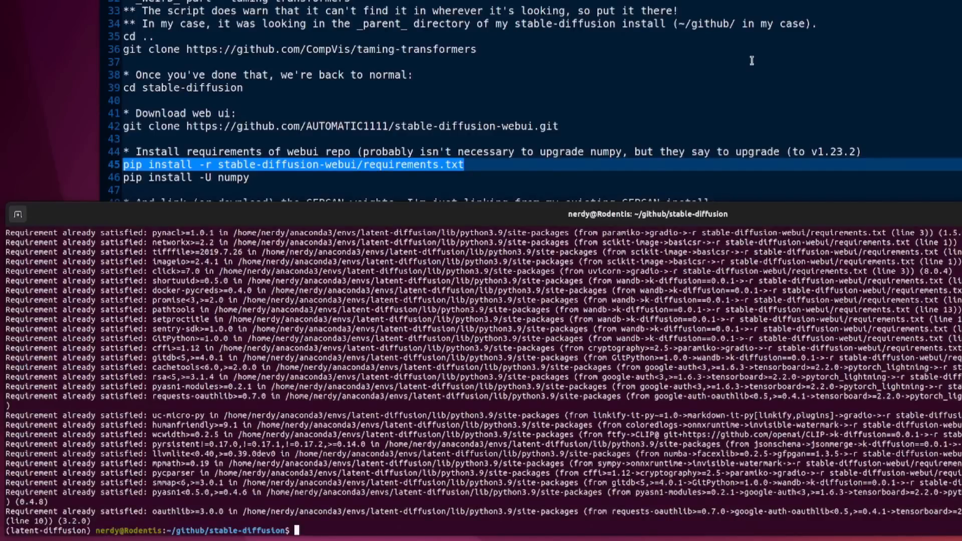
Step: Copy the numpy upgrade command from the notes and run pip install -U numpy in the terminal
{"action": "left_click", "coordinate": [364, 176]}
{"action": "key", "text": "shift+Home"}
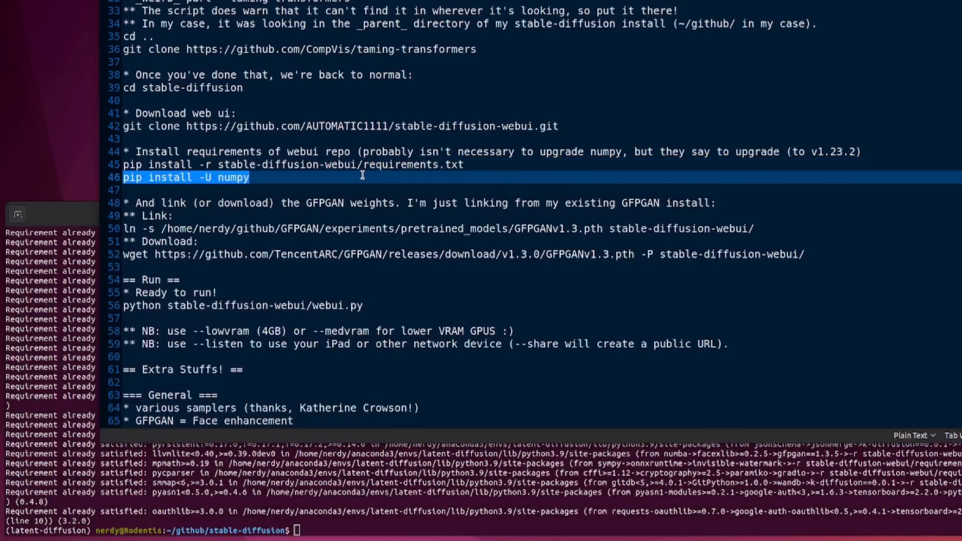
{"action": "key", "text": "ctrl+c"}
{"action": "left_click", "coordinate": [588, 505]}
{"action": "right_click", "coordinate": [601, 281]}
{"action": "left_click", "coordinate": [631, 319]}
{"action": "key", "text": "Return"}
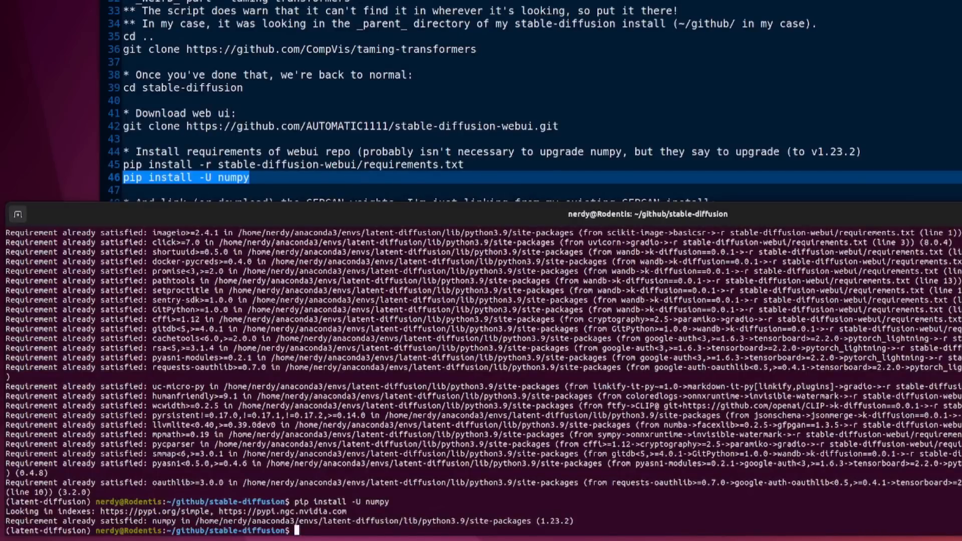
Step: Review the GFPGAN link command in the notes, highlighting experiments, pretrained_models and GFPGANv1.3.pth in its path
{"action": "left_click", "coordinate": [485, 113]}
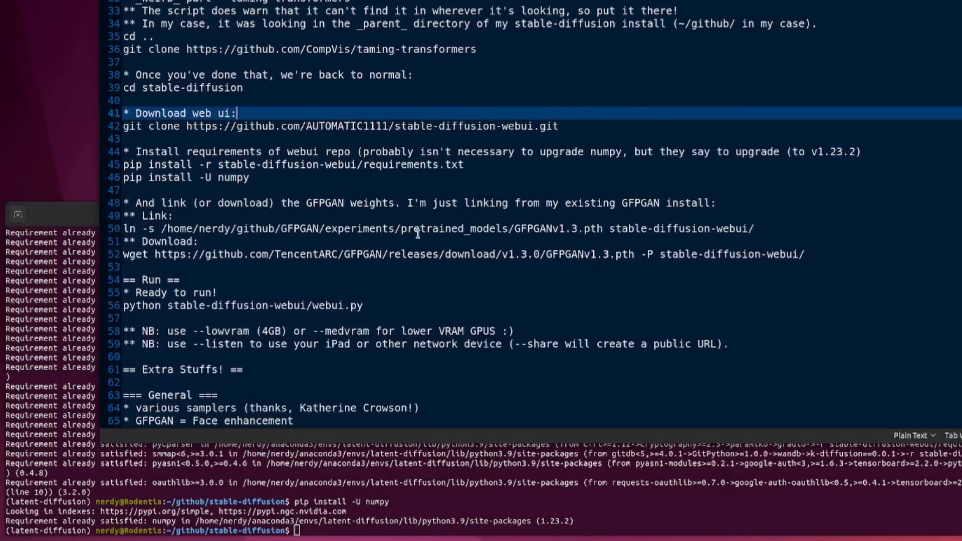
{"action": "double_click", "coordinate": [408, 228]}
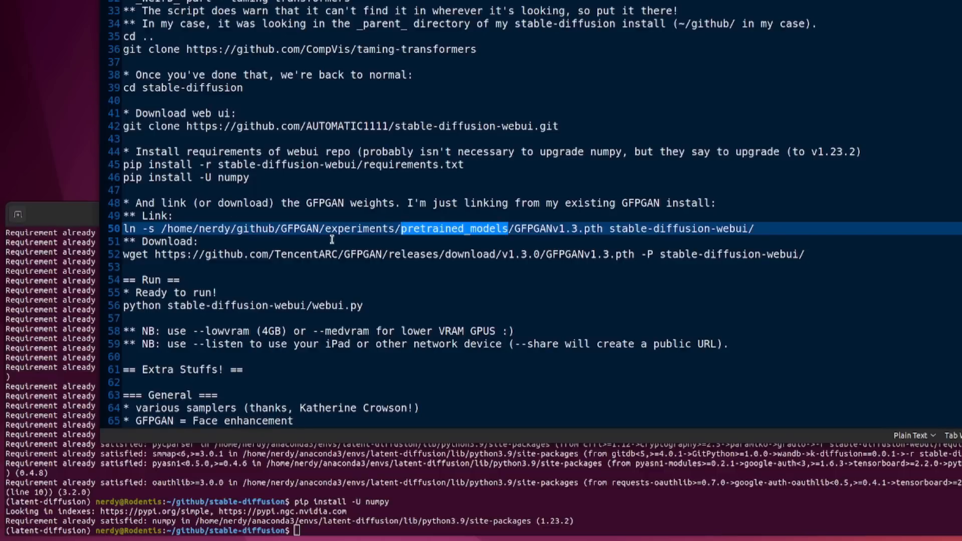
{"action": "double_click", "coordinate": [364, 229]}
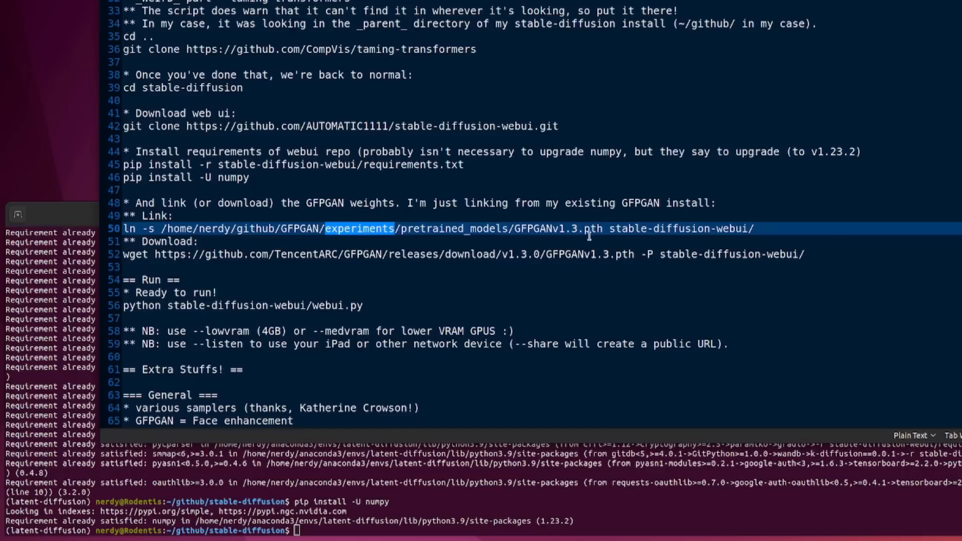
{"action": "double_click", "coordinate": [457, 229]}
{"action": "left_click_drag", "start_coordinate": [514, 229], "coordinate": [603, 233]}
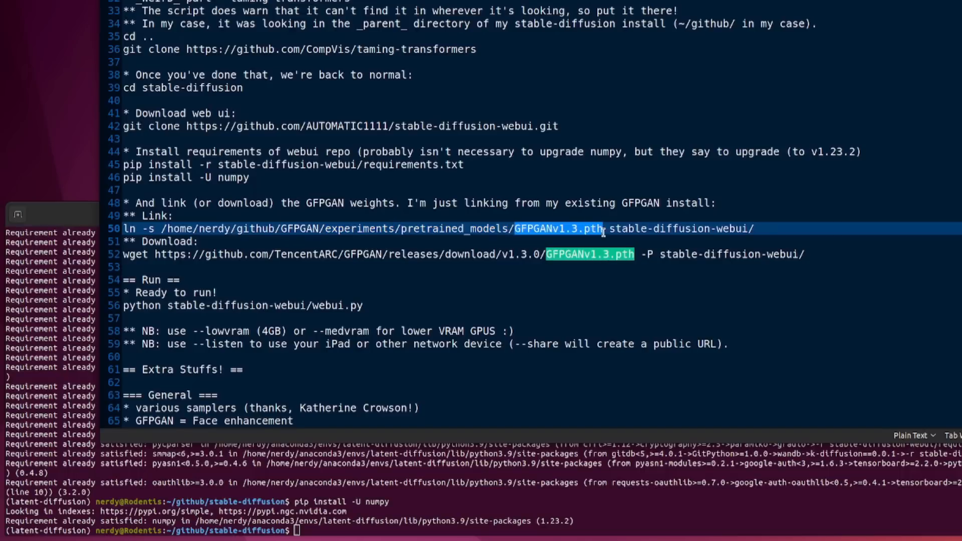
Step: List the contents of stable-diffusion-webui/ in the terminal with ls -la and highlight the GFPGANv1.3.pth link entry
{"action": "key", "text": "alt+Tab"}
{"action": "type", "text": "ls -la stable-diffusion-webui/"}
{"action": "key", "text": "Return"}
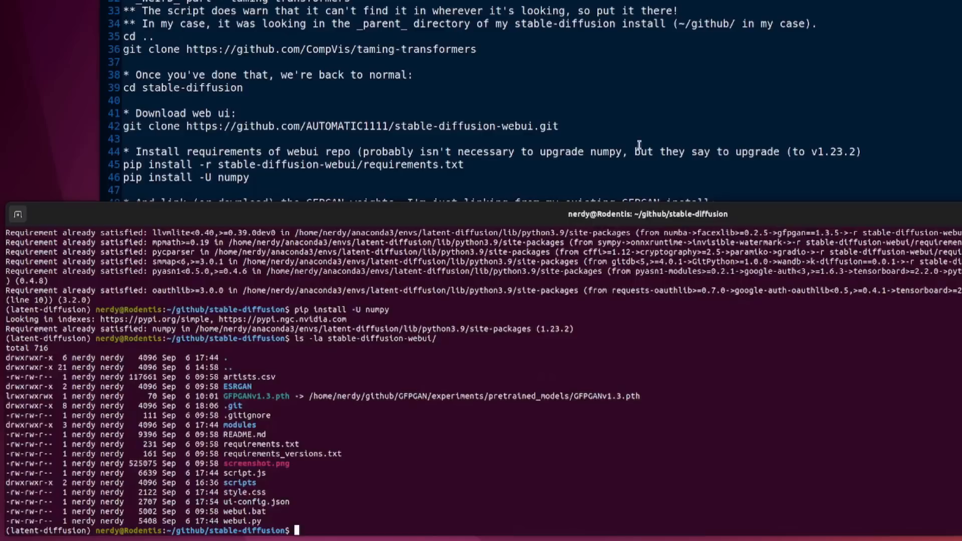
{"action": "left_click_drag", "start_coordinate": [223, 395], "coordinate": [569, 397]}
{"action": "left_click", "coordinate": [599, 443]}
Step: Review the wget download command for the GFPGAN weights in the notes, highlighting its stable-diffusion-webui/ destination
{"action": "left_click", "coordinate": [524, 119]}
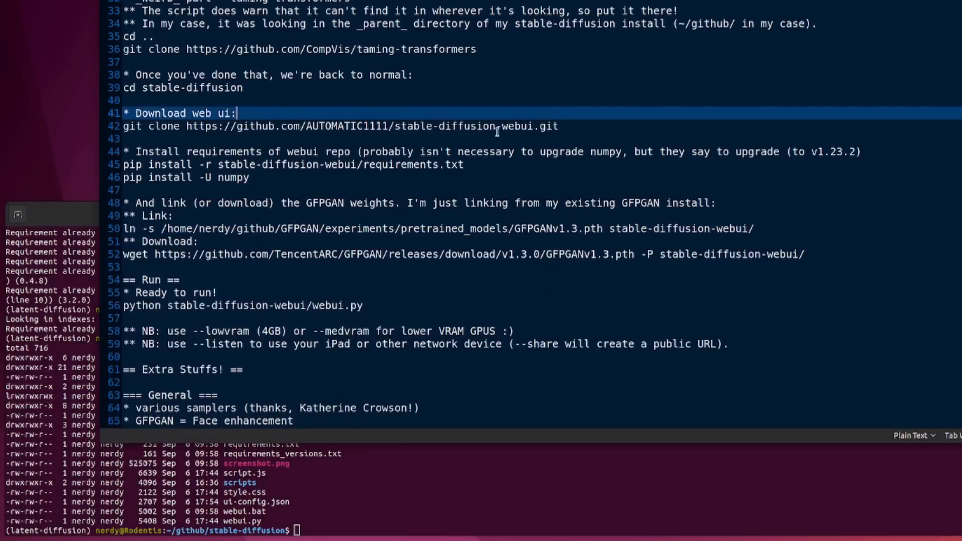
{"action": "scroll", "coordinate": [501, 136], "scroll_direction": "down", "scroll_amount": 4}
{"action": "left_click", "coordinate": [445, 148]}
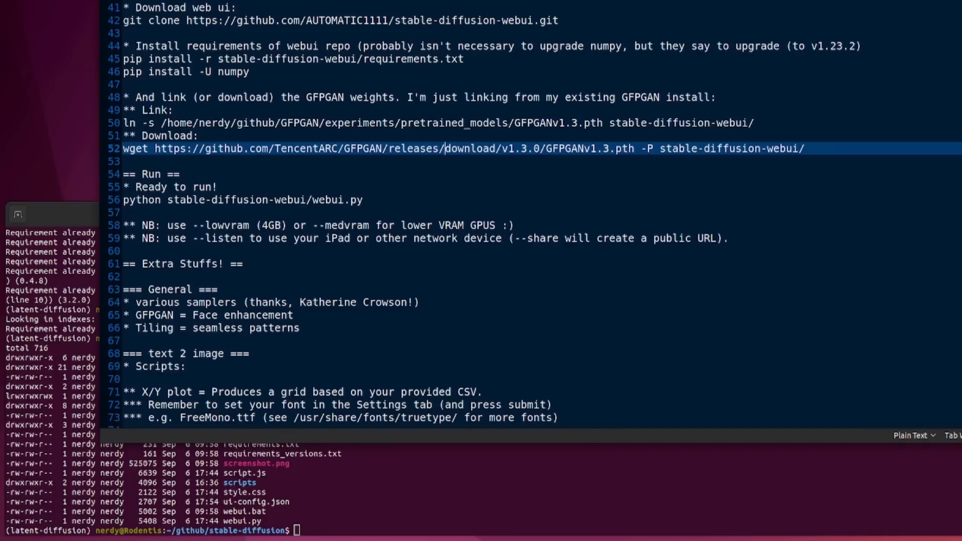
{"action": "key", "text": "shift+End"}
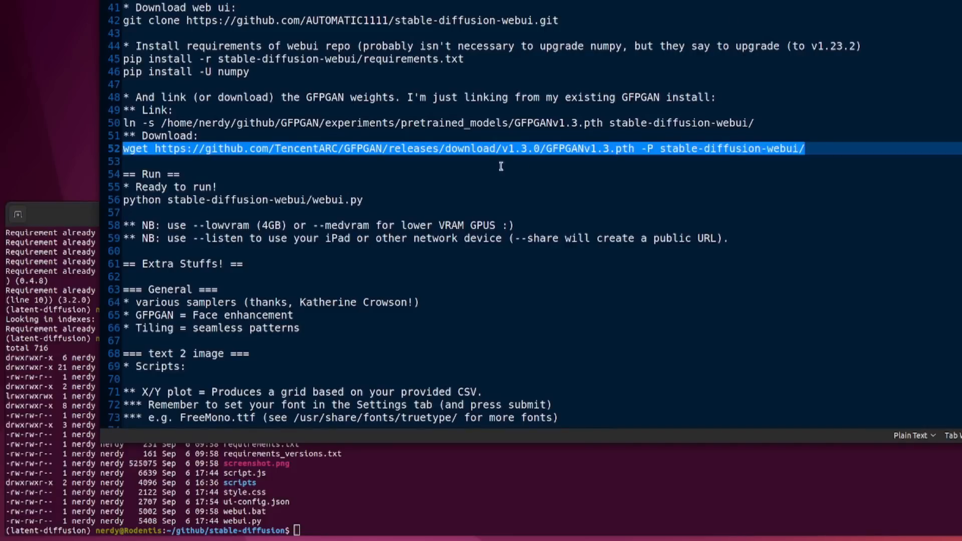
{"action": "left_click", "coordinate": [201, 159]}
{"action": "left_click_drag", "start_coordinate": [155, 149], "coordinate": [819, 150]}
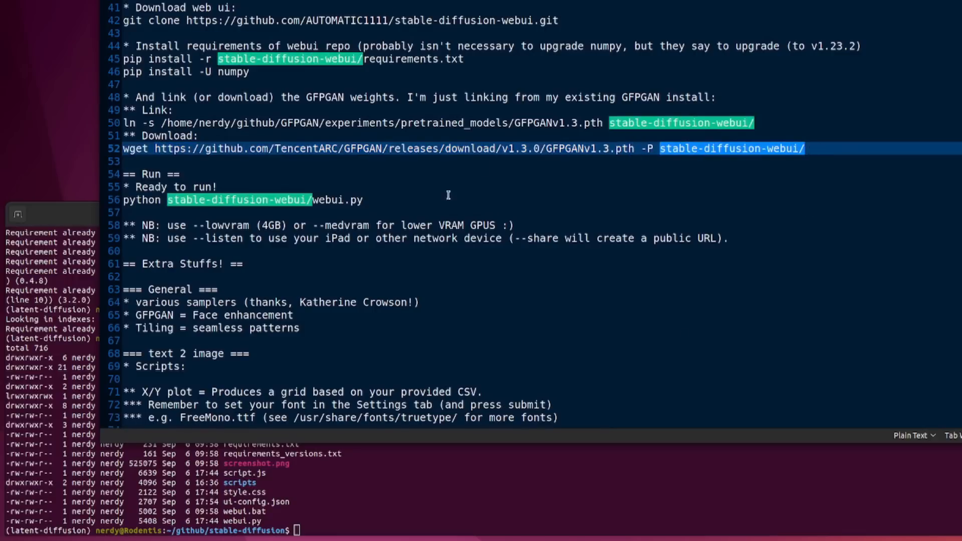
Step: Copy python stable-diffusion-webui/webui.py from the notes to the terminal prompt without running it, checking the README's run section
{"action": "left_click", "coordinate": [375, 199]}
{"action": "key", "text": "shift+Home"}
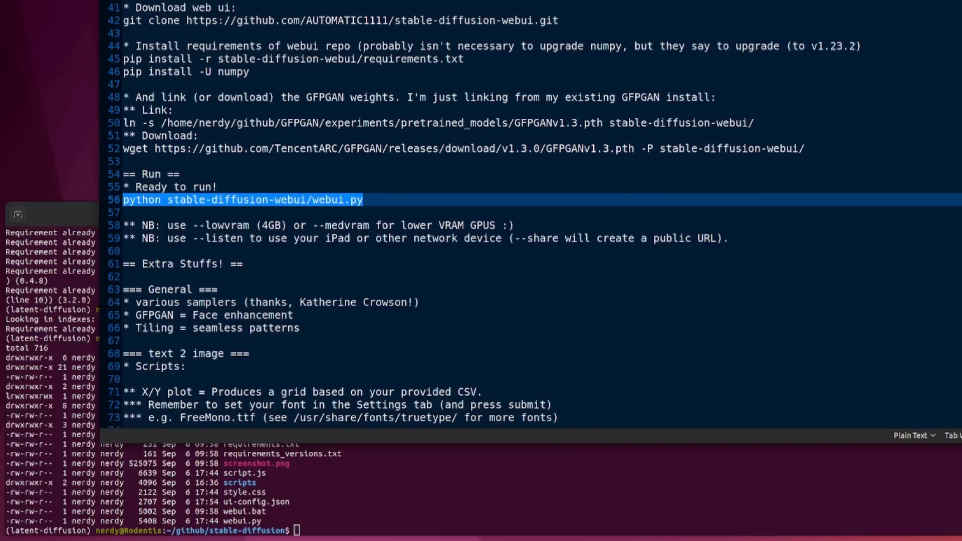
{"action": "key", "text": "alt+Tab"}
{"action": "scroll", "coordinate": [551, 182], "scroll_direction": "down", "scroll_amount": 10}
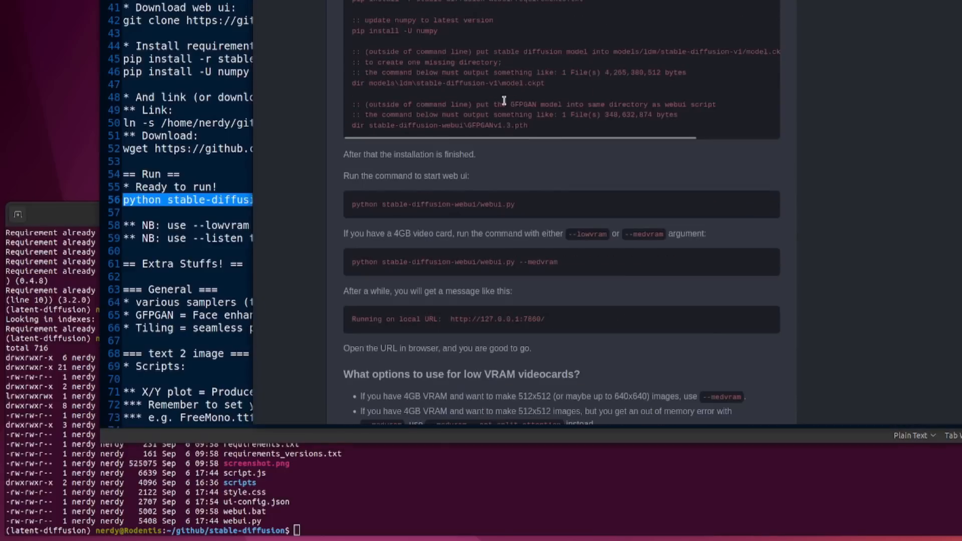
{"action": "left_click", "coordinate": [179, 138]}
{"action": "right_click", "coordinate": [543, 504]}
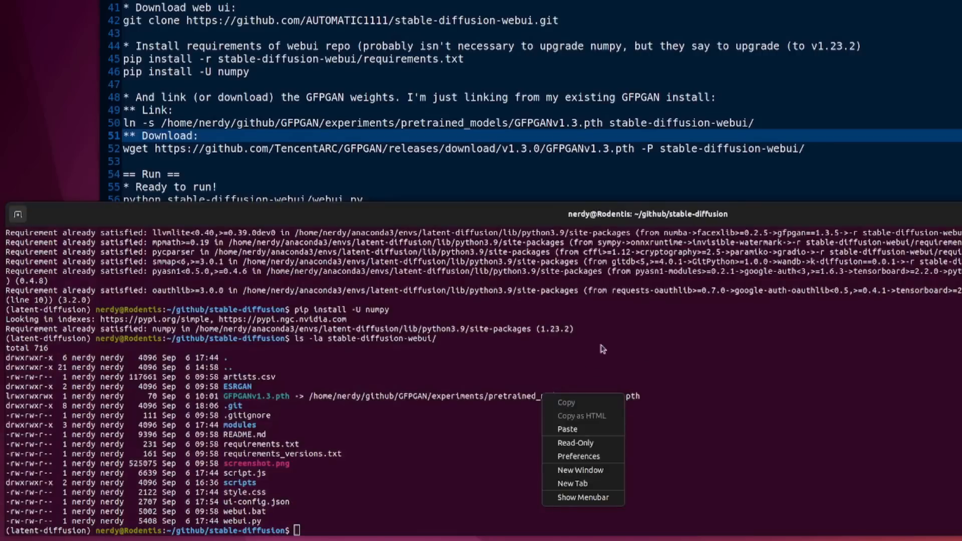
{"action": "left_click", "coordinate": [567, 430]}
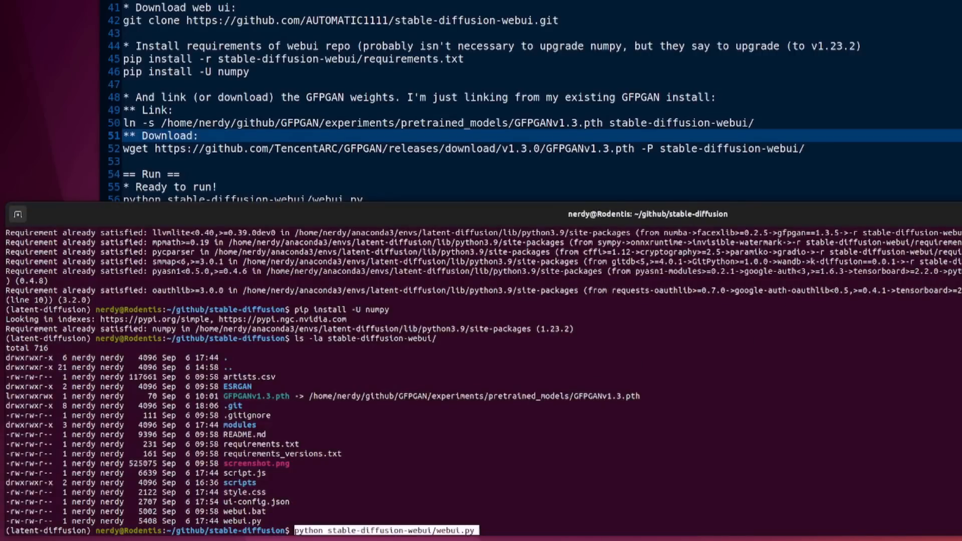
Step: Review the low-VRAM launch options in the notes, highlighting --lowvram and --medvram
{"action": "left_click", "coordinate": [688, 70]}
{"action": "scroll", "coordinate": [489, 78], "scroll_direction": "down", "scroll_amount": 4}
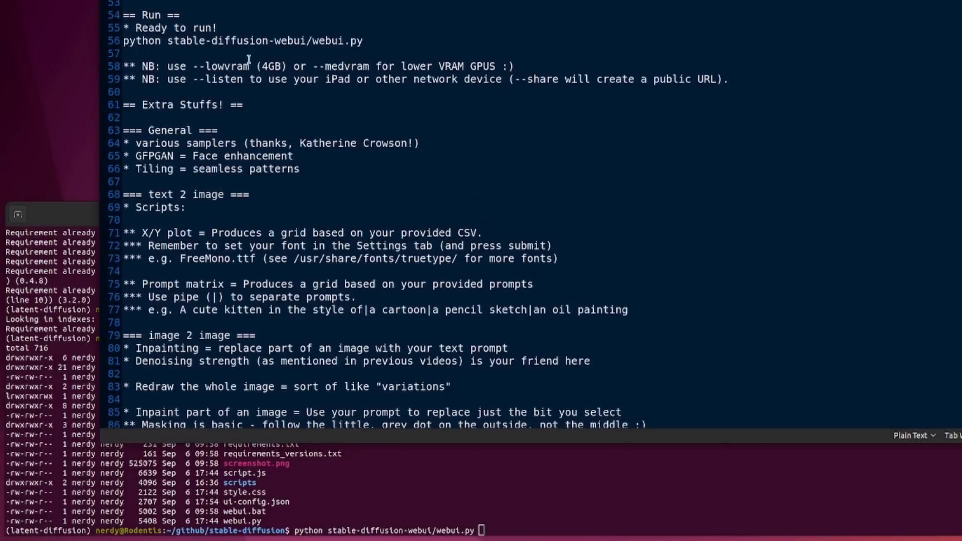
{"action": "left_click_drag", "start_coordinate": [239, 60], "coordinate": [247, 60]}
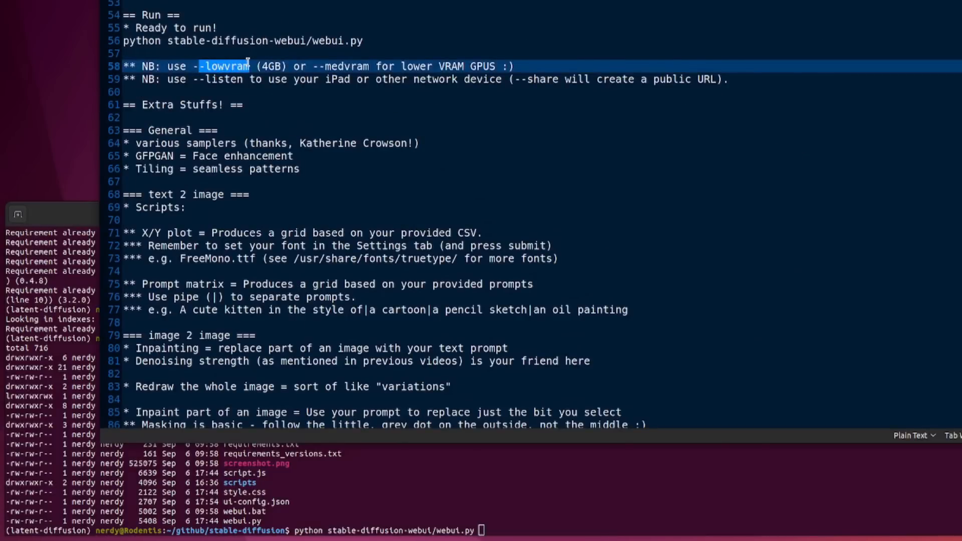
{"action": "left_click", "coordinate": [241, 90]}
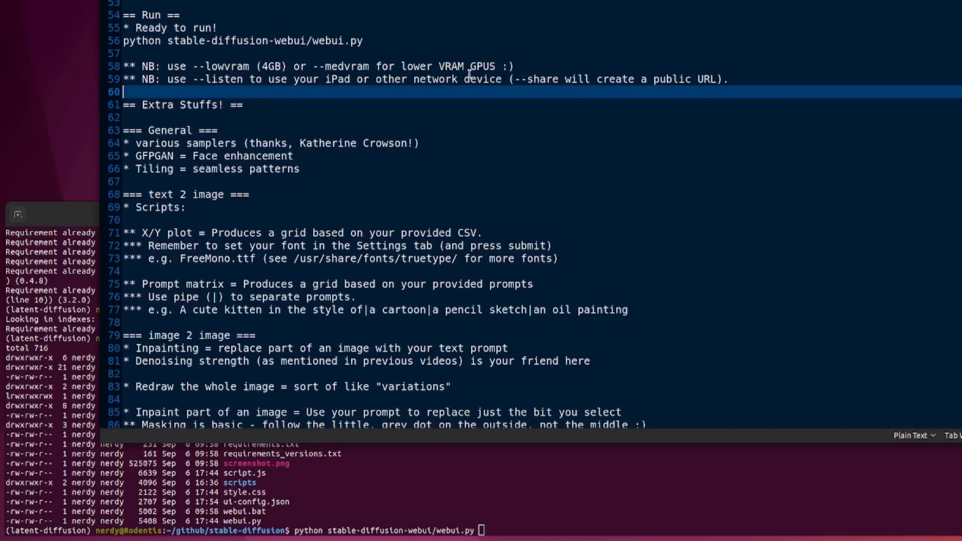
{"action": "left_click_drag", "start_coordinate": [312, 66], "coordinate": [369, 65]}
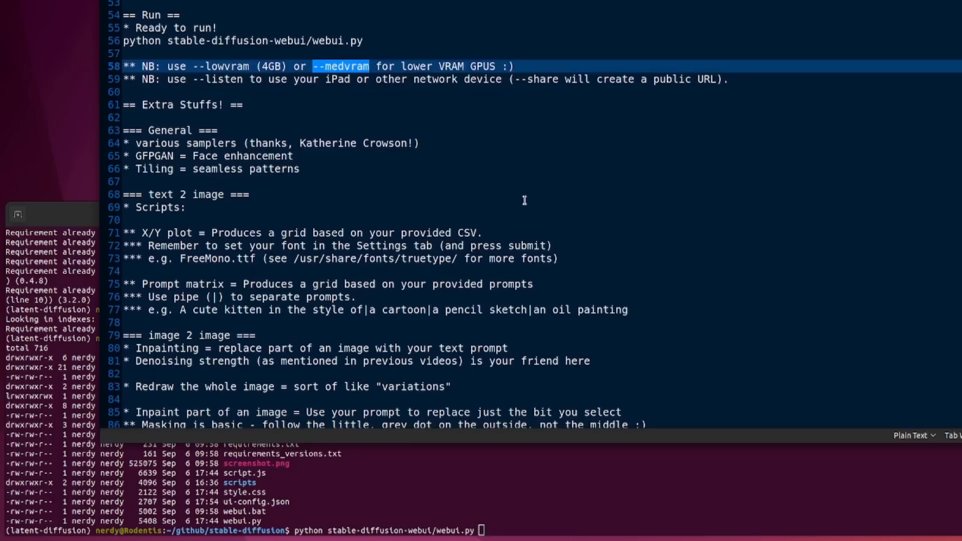
Step: Copy --listen from the notes, append it to the webui.py command in the terminal and launch the web UI
{"action": "left_click_drag", "start_coordinate": [193, 81], "coordinate": [242, 80]}
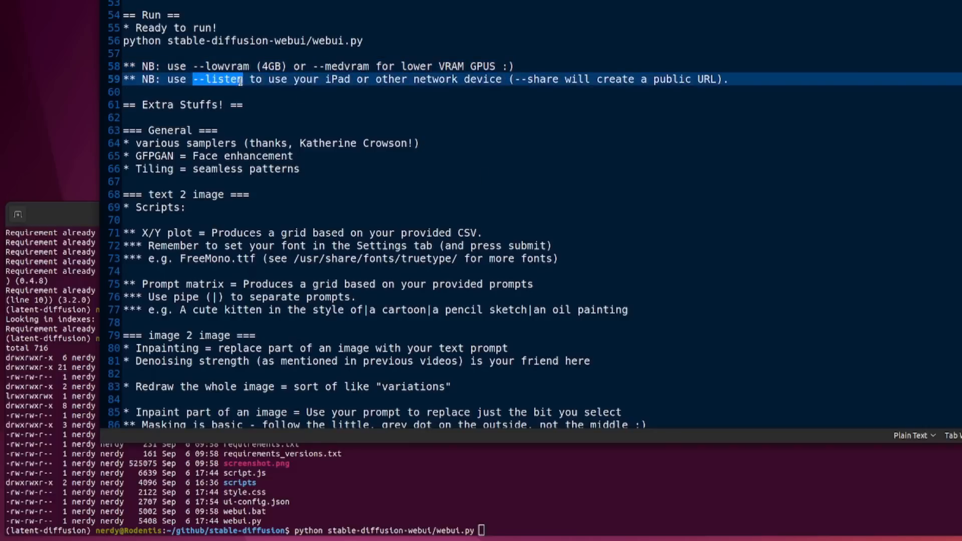
{"action": "right_click", "coordinate": [242, 80]}
{"action": "left_click", "coordinate": [270, 128]}
{"action": "left_click", "coordinate": [624, 497]}
{"action": "right_click", "coordinate": [623, 447]}
{"action": "left_click", "coordinate": [651, 381]}
{"action": "key", "text": "Return"}
Step: Review the network access options in the notes, highlighting --share and --listen
{"action": "left_click", "coordinate": [503, 79]}
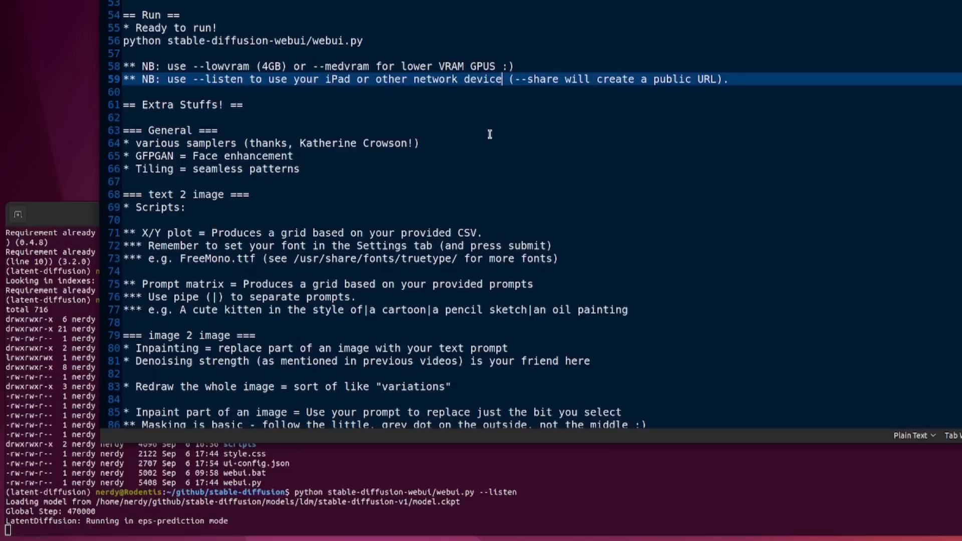
{"action": "left_click_drag", "start_coordinate": [513, 80], "coordinate": [555, 79]}
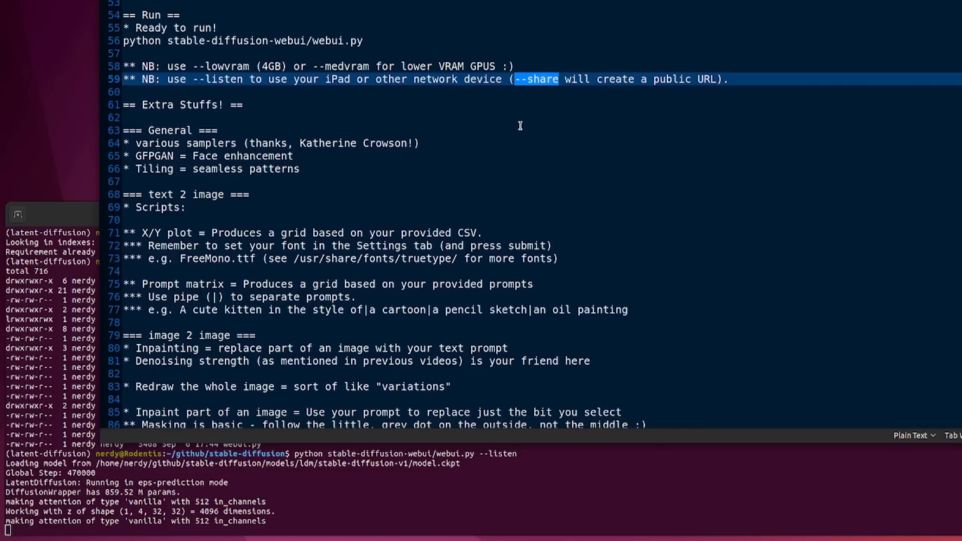
{"action": "left_click", "coordinate": [415, 109]}
{"action": "left_click_drag", "start_coordinate": [196, 80], "coordinate": [244, 80]}
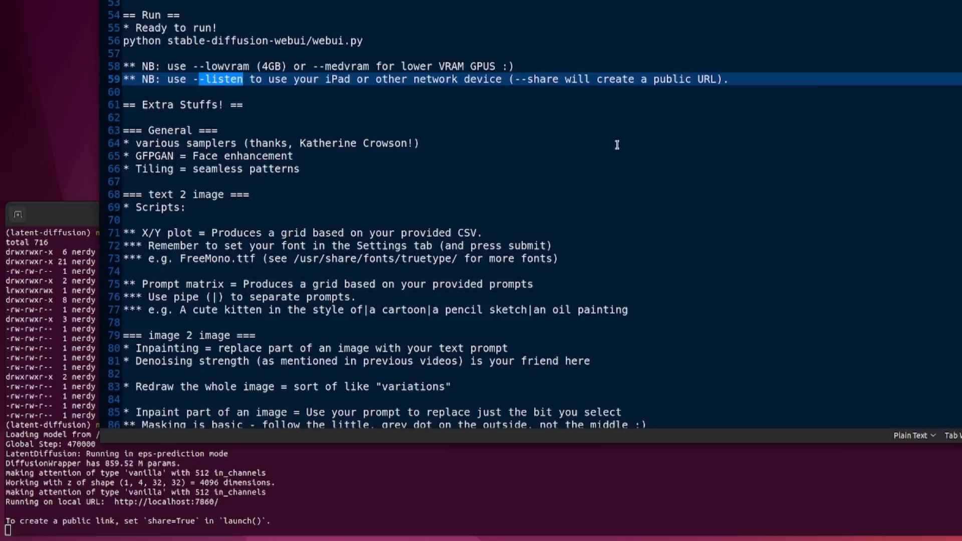
{"action": "left_click", "coordinate": [599, 192]}
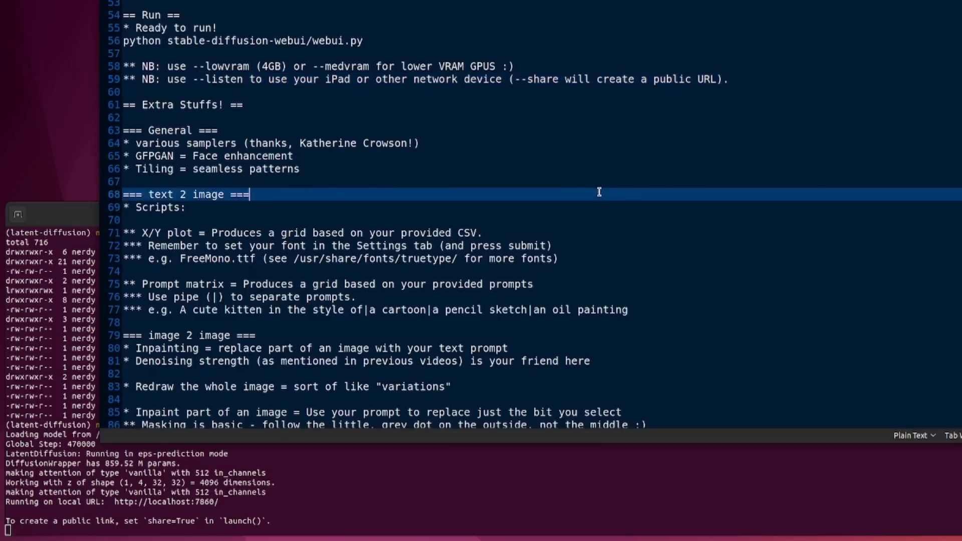
{"action": "right_click", "coordinate": [161, 505]}
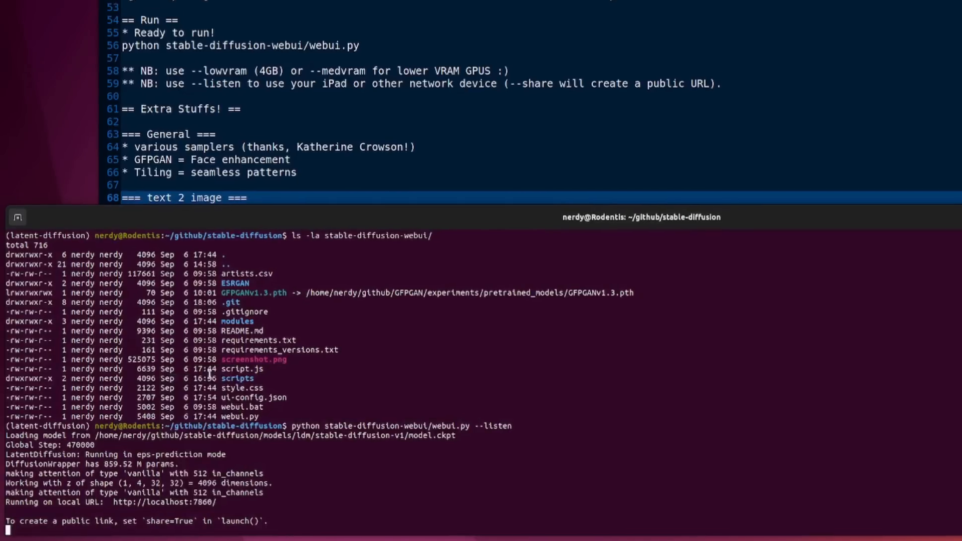
{"action": "left_click", "coordinate": [212, 374]}
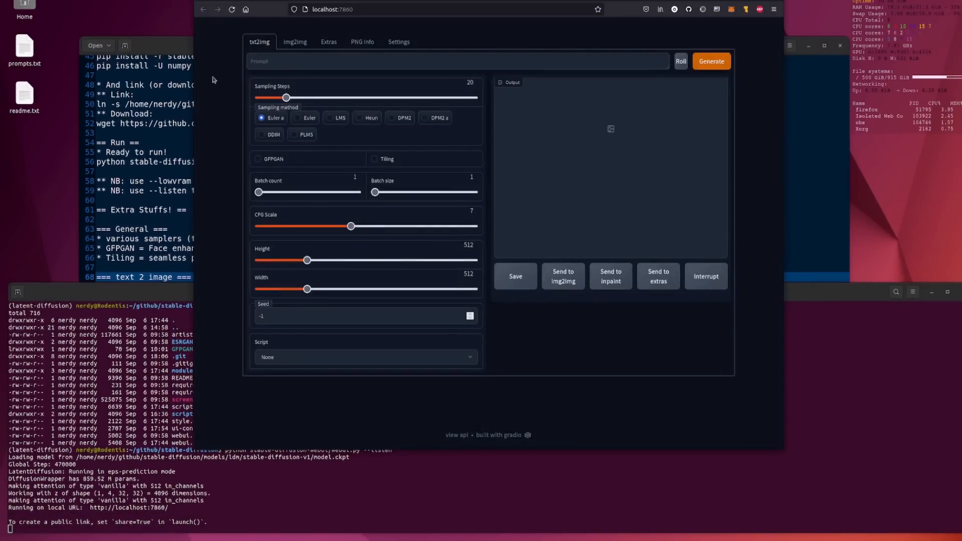
Step: Go back to the notes and review the General extras on samplers, GFPGAN face enhancement and tiling
{"action": "left_click", "coordinate": [139, 45]}
{"action": "scroll", "coordinate": [206, 200], "scroll_direction": "down", "scroll_amount": 2}
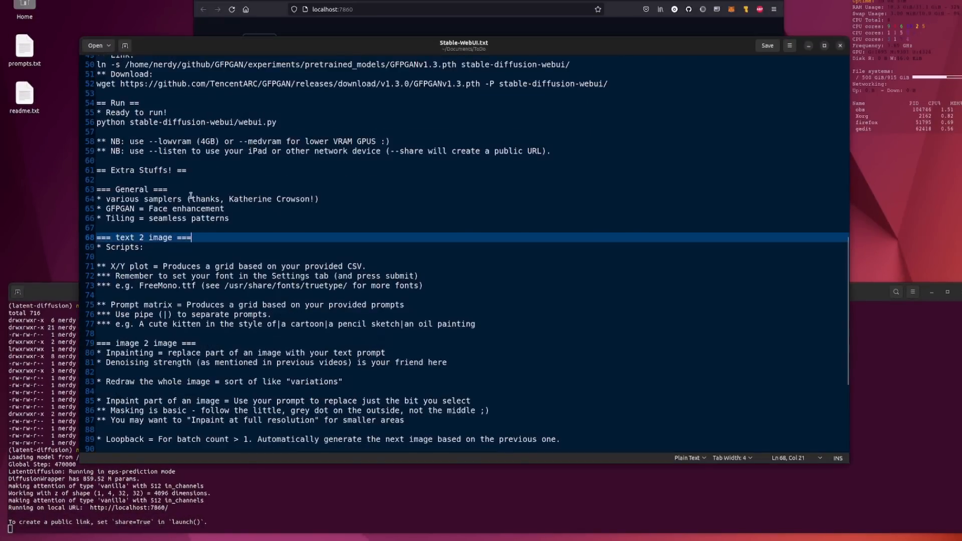
{"action": "left_click_drag", "start_coordinate": [100, 197], "coordinate": [230, 219]}
{"action": "left_click", "coordinate": [280, 254]}
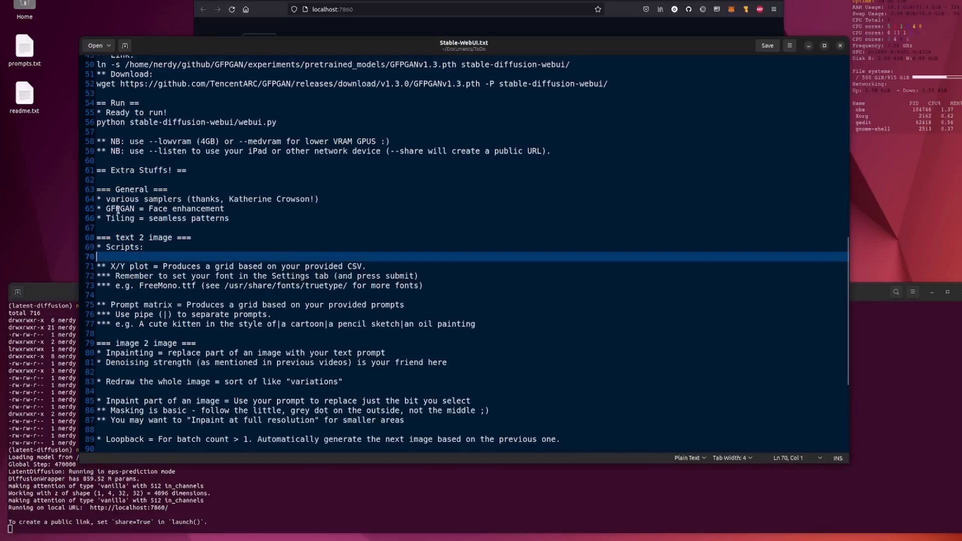
Step: Switch to the web UI in the browser, look over the img2img settings and return to the txt2img settings
{"action": "key", "text": "alt+Tab"}
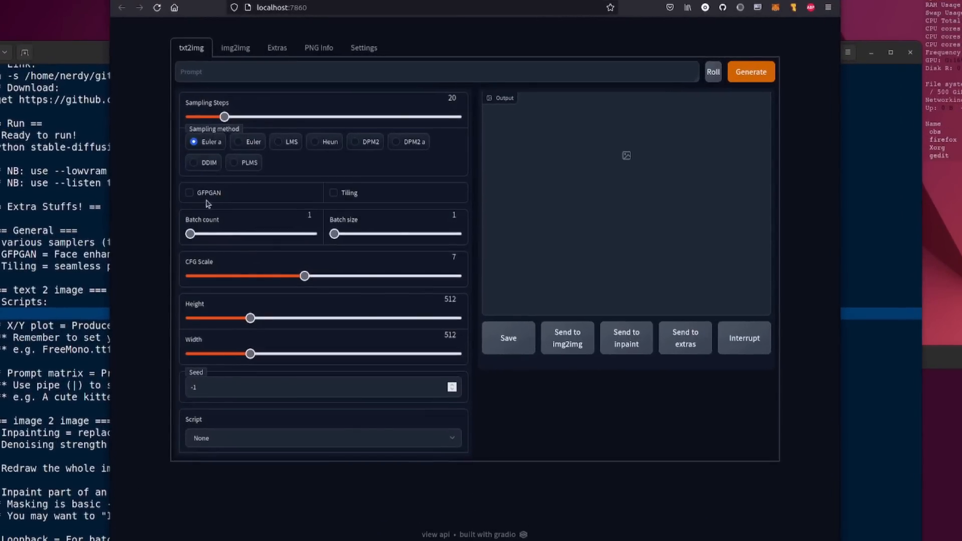
{"action": "left_click", "coordinate": [236, 47]}
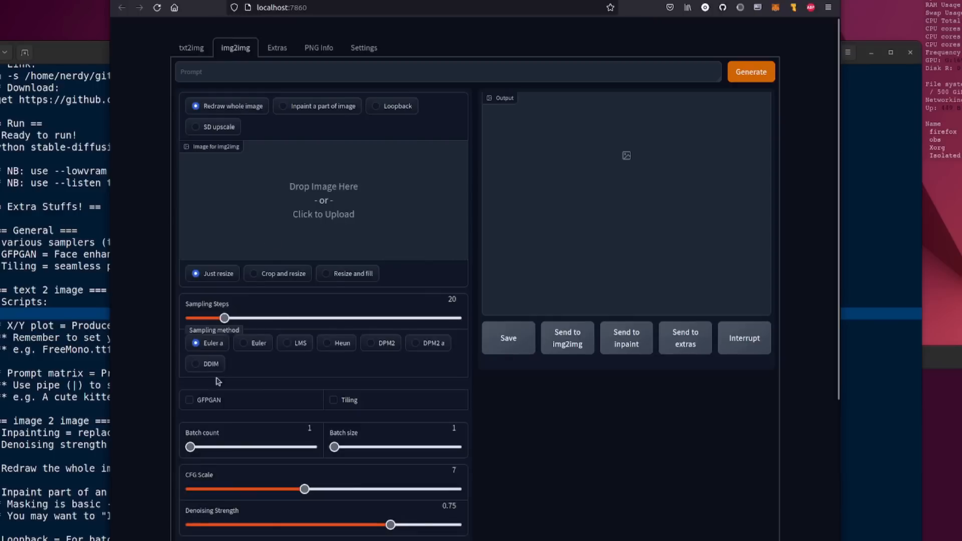
{"action": "left_click", "coordinate": [195, 50]}
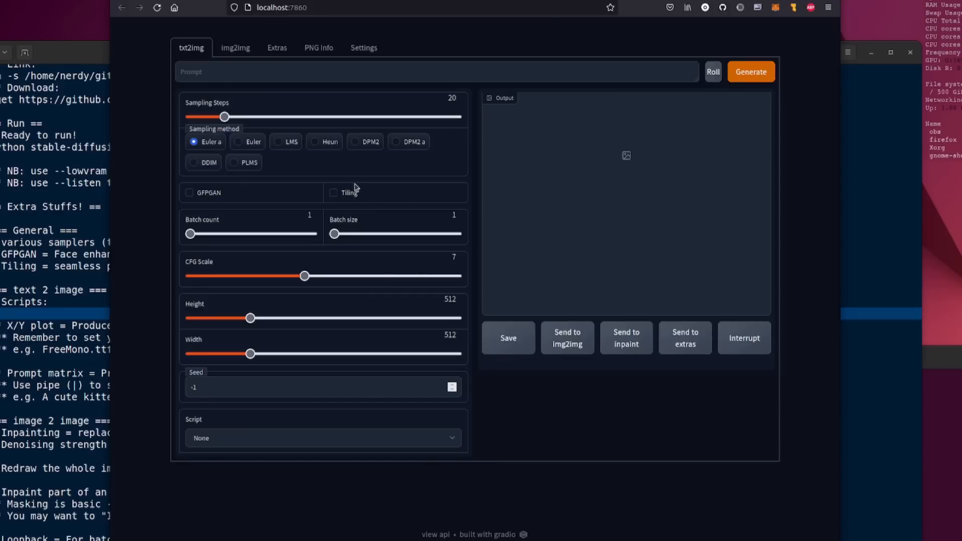
Step: Generate an image from the prompt "steampunk cat in a cyberpunk city", once without tiling and once with Tiling enabled
{"action": "left_click", "coordinate": [368, 71]}
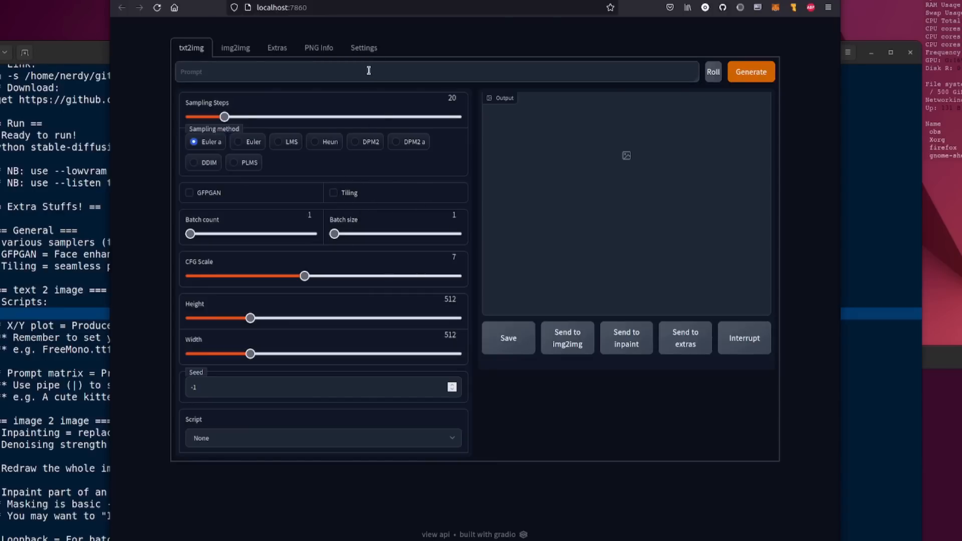
{"action": "type", "text": "steampunk cat in a cyberpunk city"}
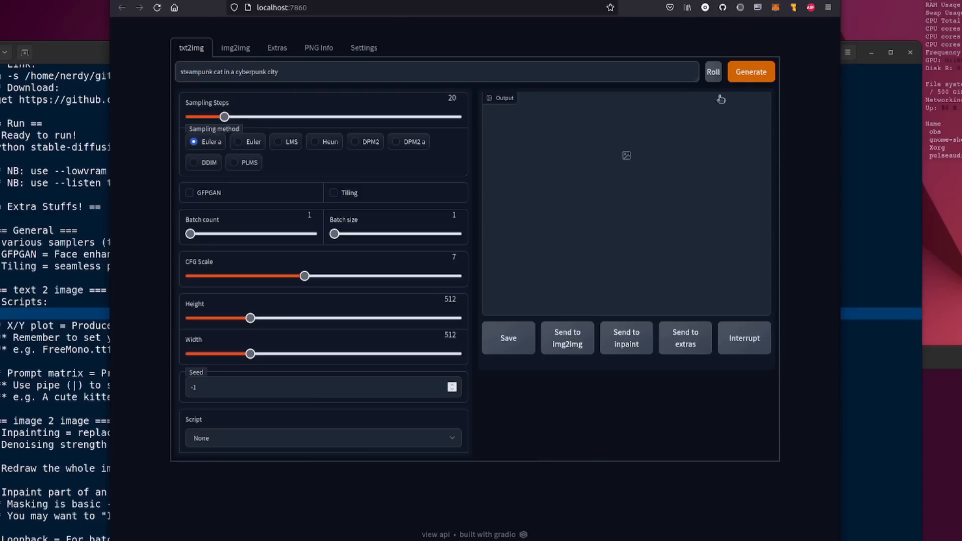
{"action": "left_click", "coordinate": [750, 72]}
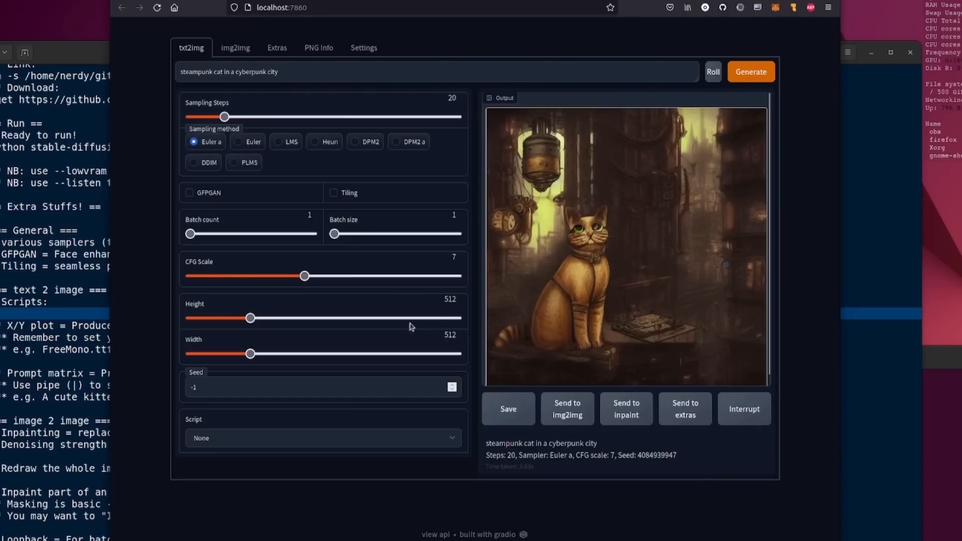
{"action": "left_click", "coordinate": [333, 193]}
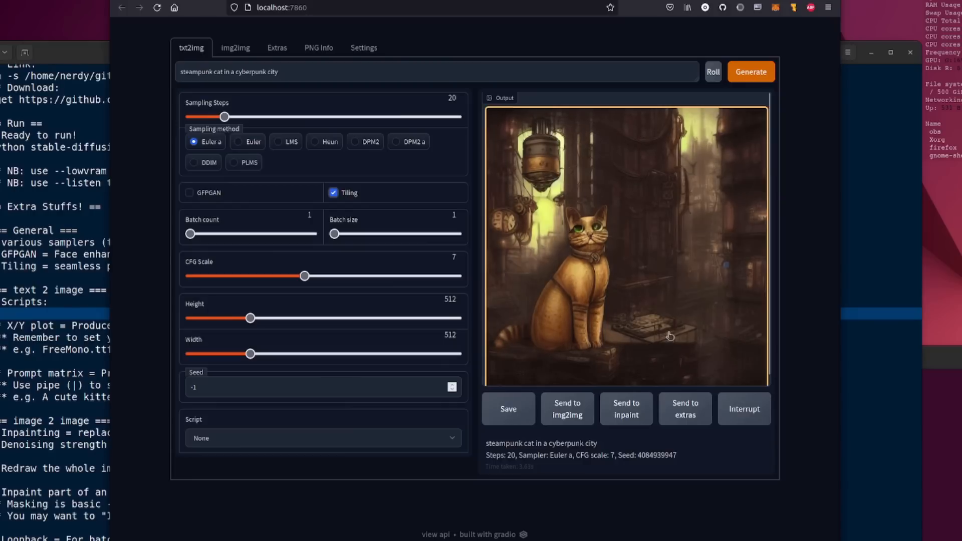
{"action": "left_click", "coordinate": [751, 71]}
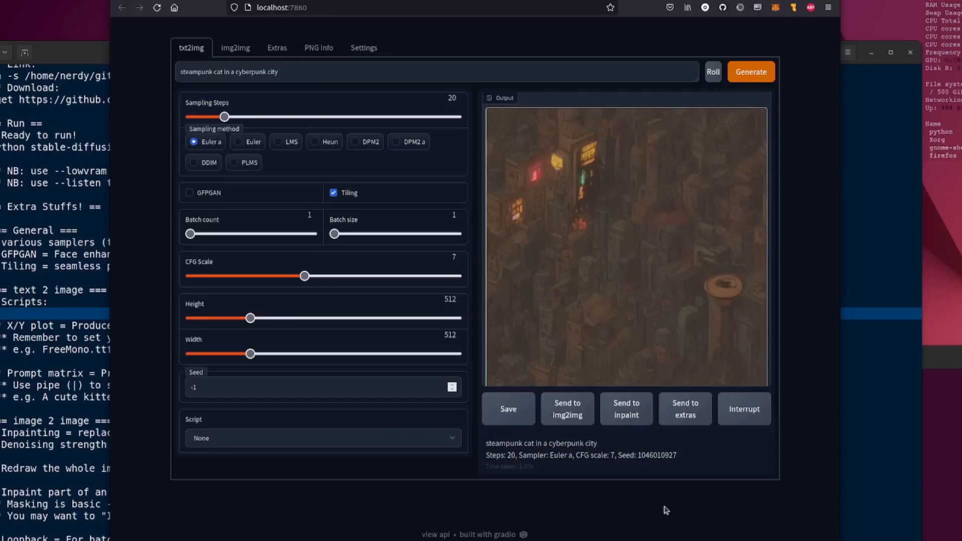
Step: Copy the tiled output image and paste it as a new image in GIMP
{"action": "right_click", "coordinate": [600, 227]}
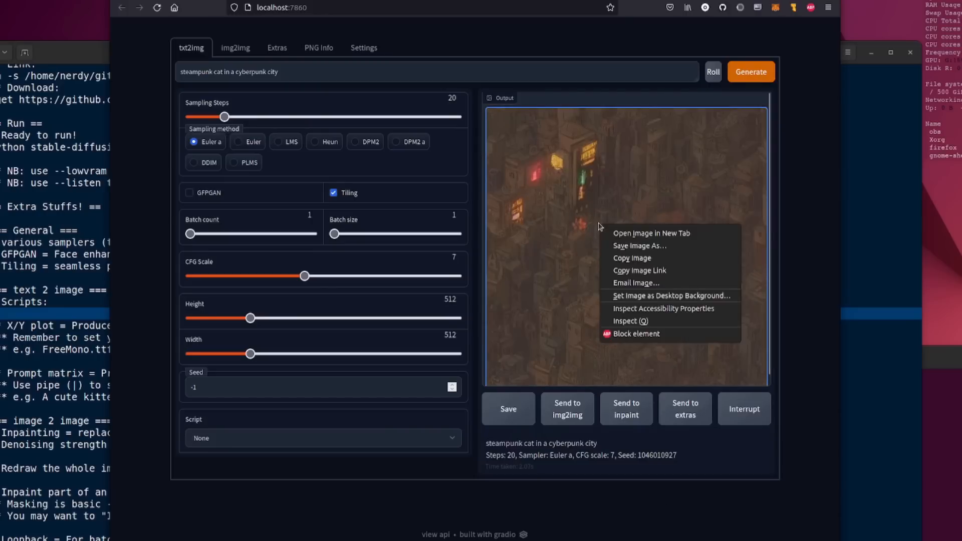
{"action": "left_click", "coordinate": [632, 258]}
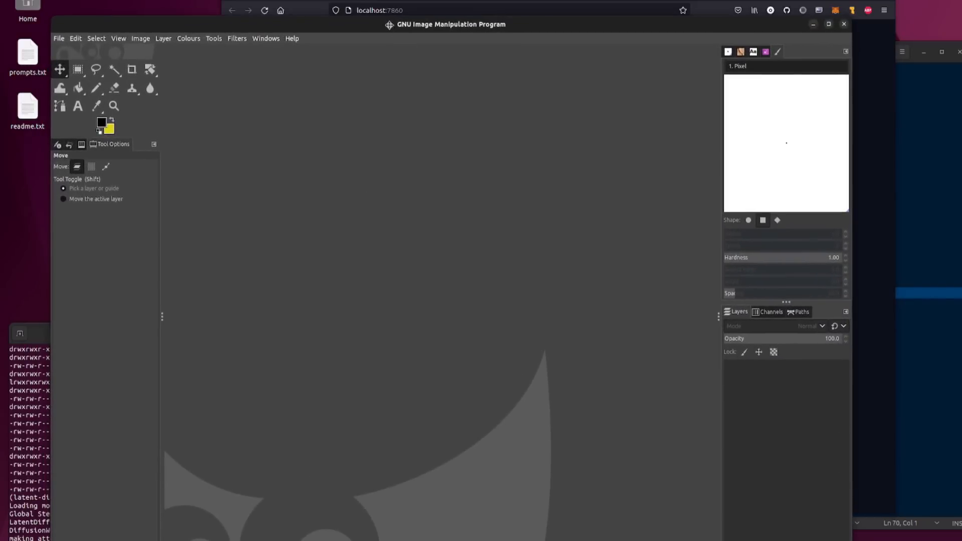
{"action": "left_click_drag", "start_coordinate": [390, 28], "coordinate": [429, 14]}
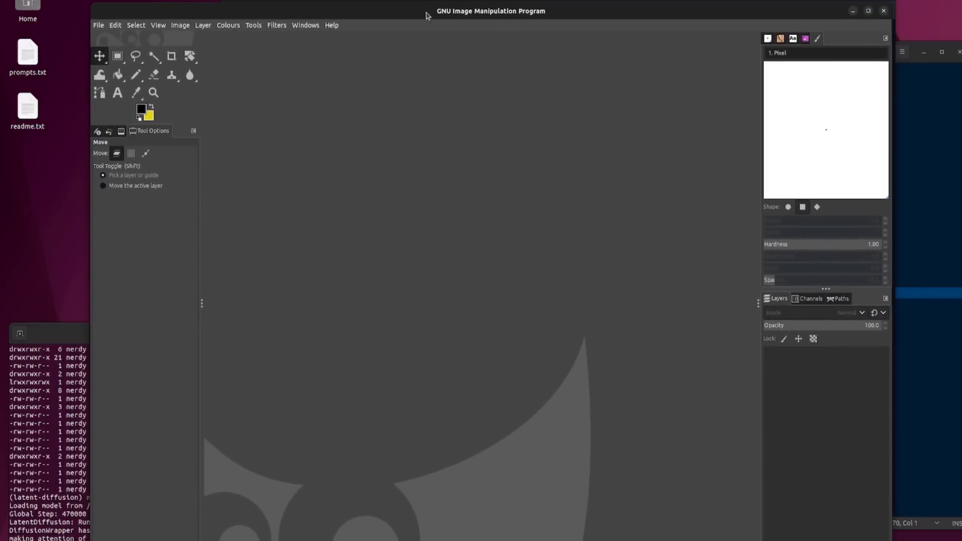
{"action": "left_click", "coordinate": [114, 27]}
{"action": "mouse_move", "coordinate": [147, 157]}
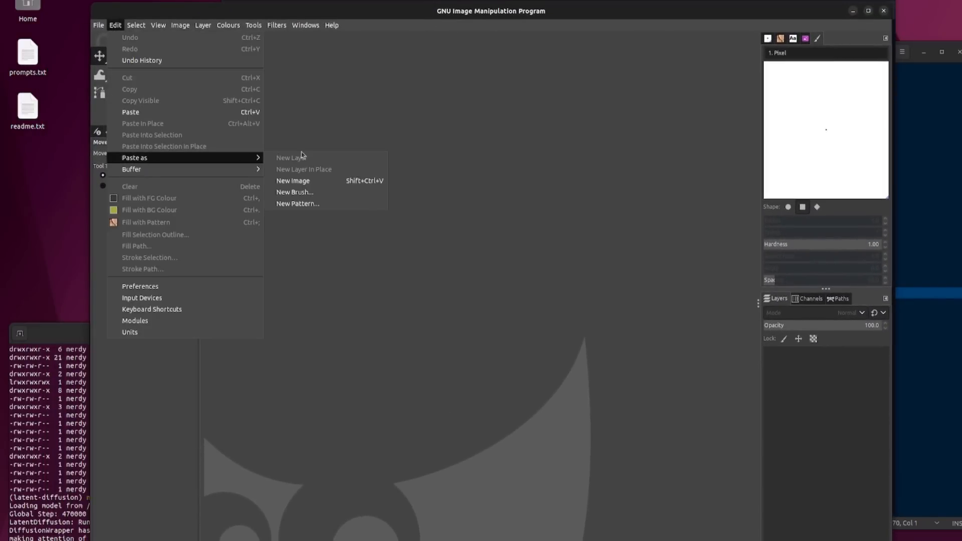
{"action": "left_click", "coordinate": [312, 181]}
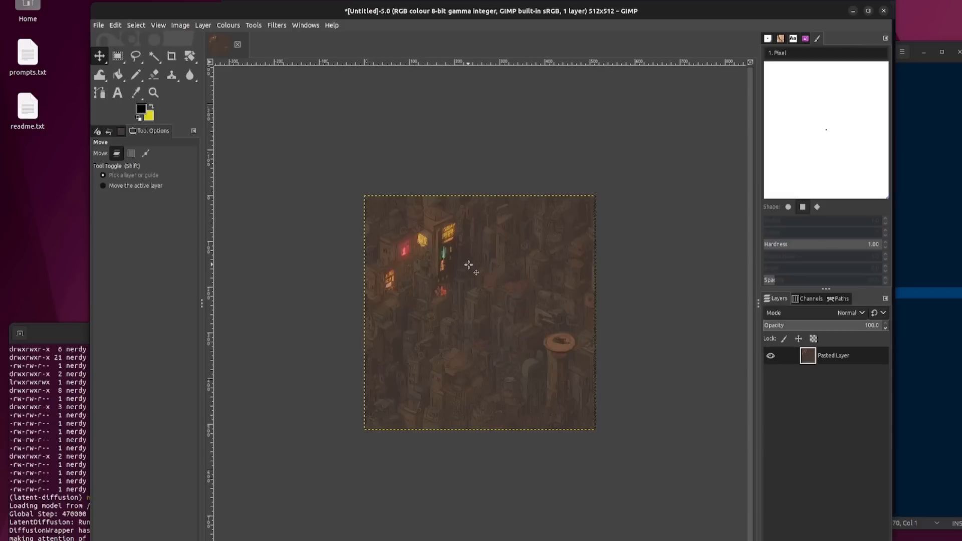
Step: Resize the image canvas to 1024 px wide, keeping the 512 px height and zero offset
{"action": "left_click", "coordinate": [180, 26]}
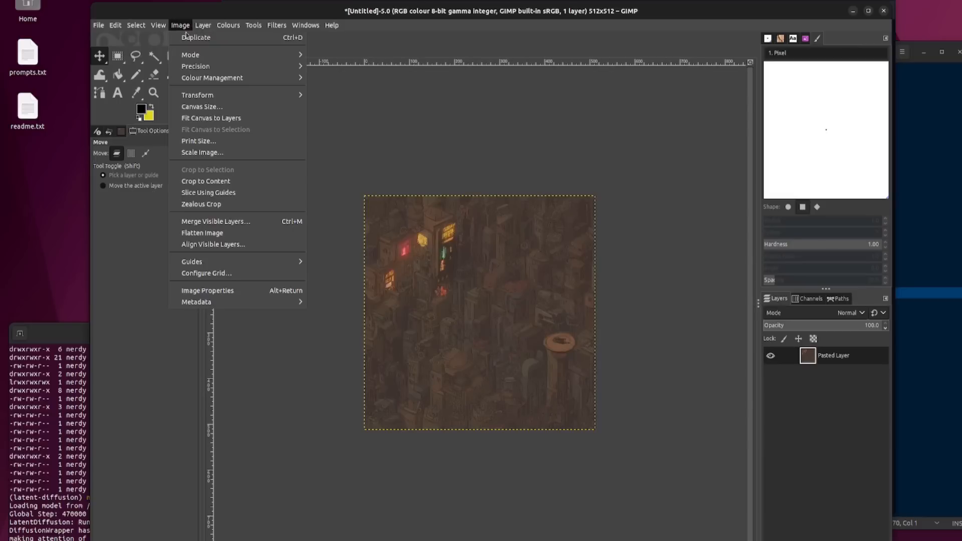
{"action": "left_click", "coordinate": [210, 107]}
{"action": "left_click", "coordinate": [471, 202]}
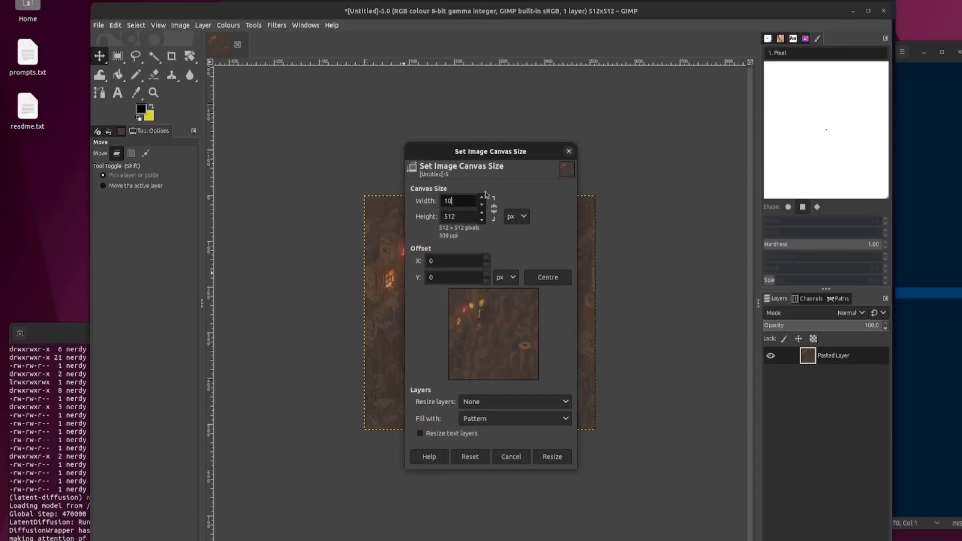
{"action": "left_click", "coordinate": [555, 457]}
{"action": "left_click", "coordinate": [555, 412]}
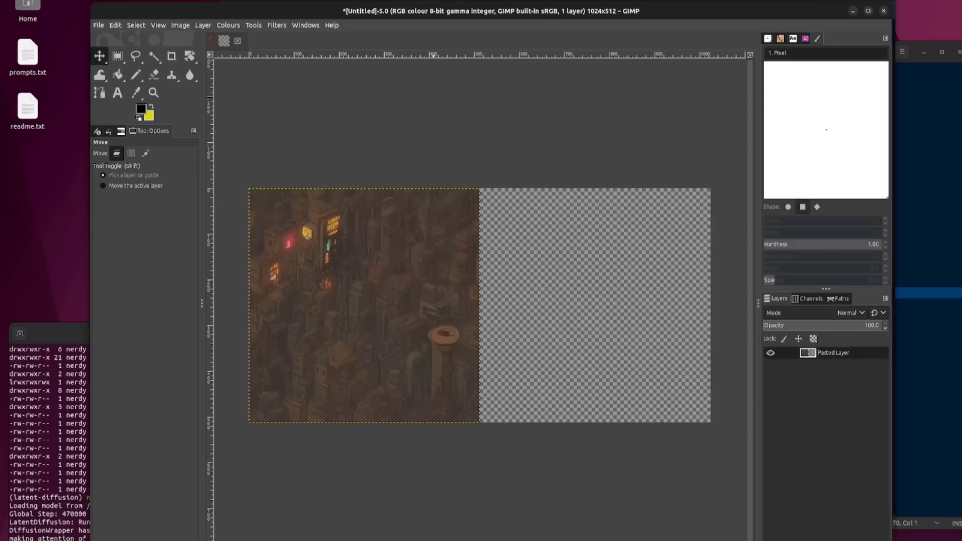
Step: Paste a second copy of the tile directly beside the first to check the seam, and close the image without saving
{"action": "left_click", "coordinate": [115, 25]}
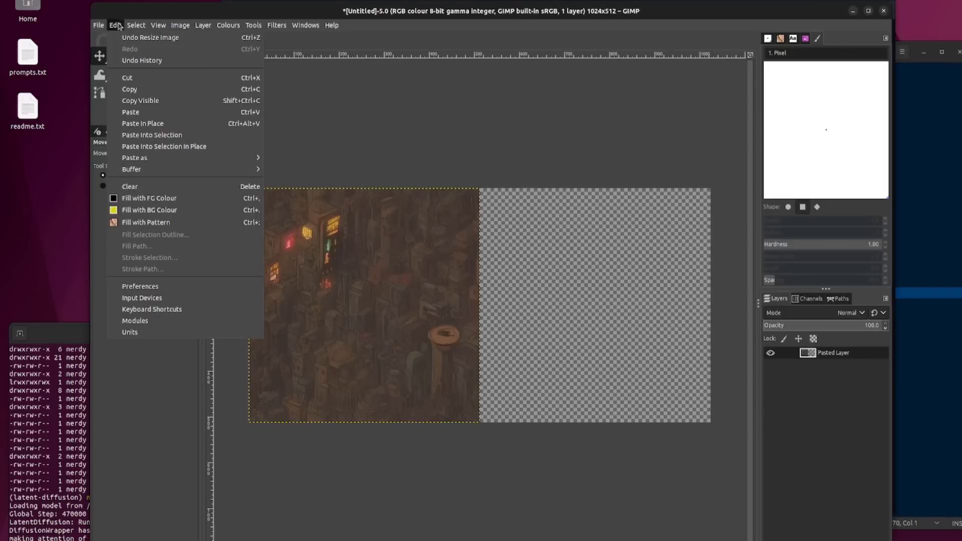
{"action": "left_click", "coordinate": [150, 112]}
{"action": "left_click_drag", "start_coordinate": [334, 300], "coordinate": [564, 301]}
{"action": "left_click", "coordinate": [431, 349]}
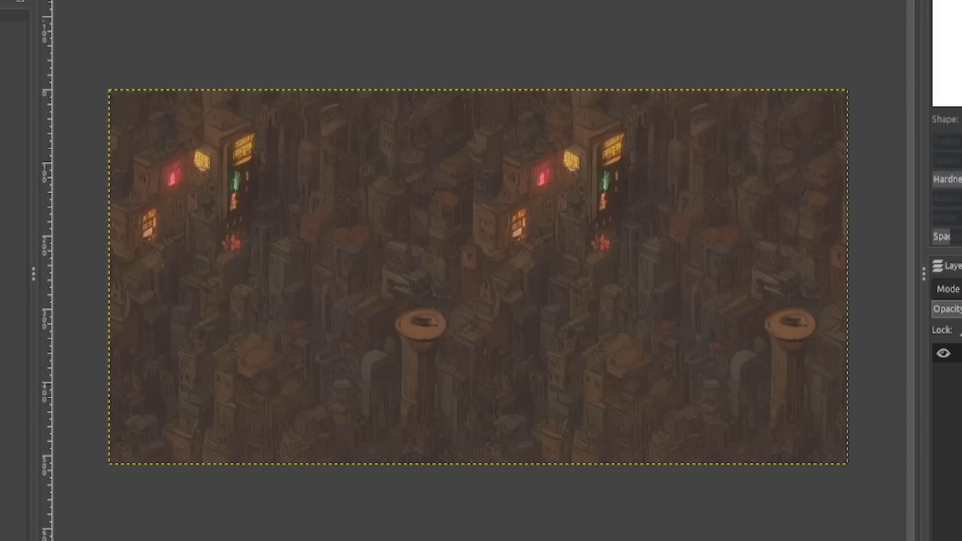
{"action": "key", "text": "ctrl+w"}
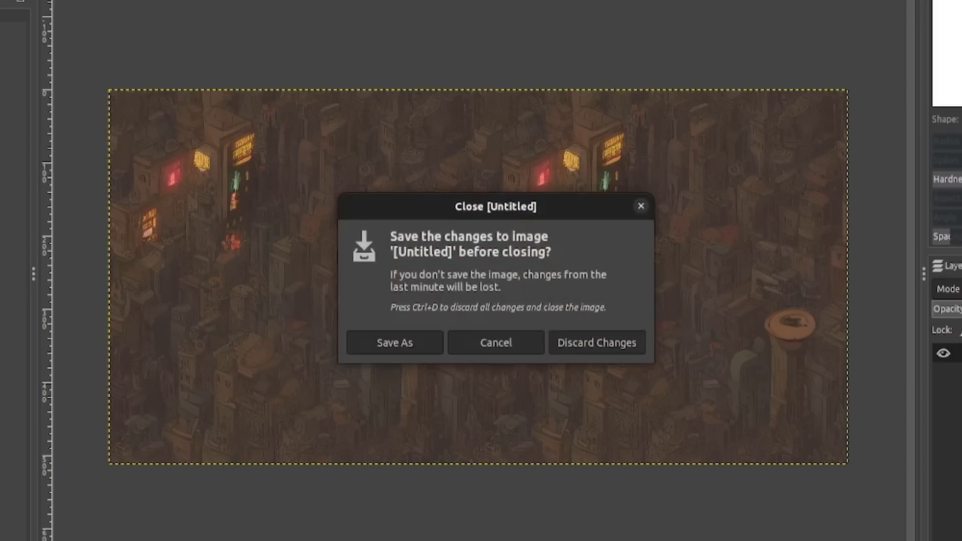
{"action": "left_click", "coordinate": [606, 345]}
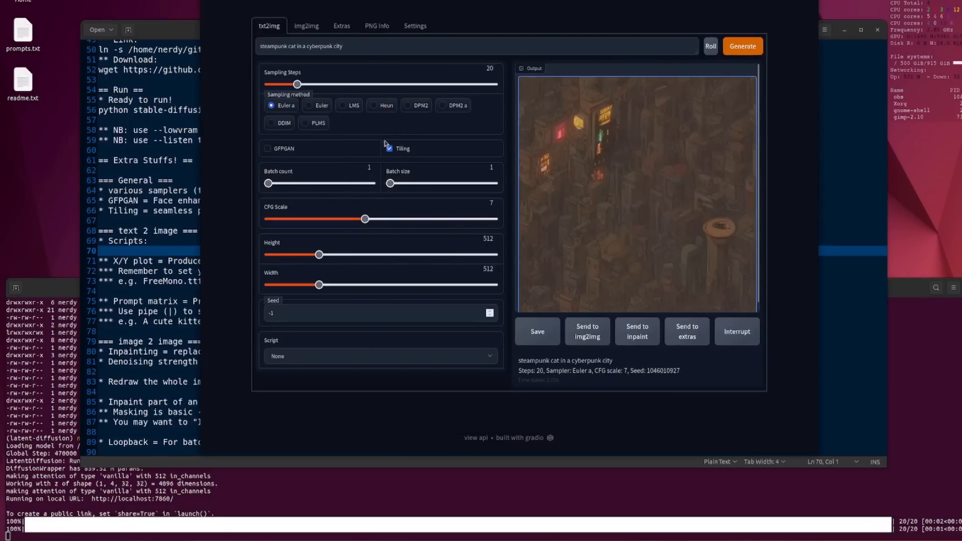
Step: Back in the web UI, turn off Tiling, glance at the script notes and select the X/Y plot script
{"action": "left_click", "coordinate": [389, 149]}
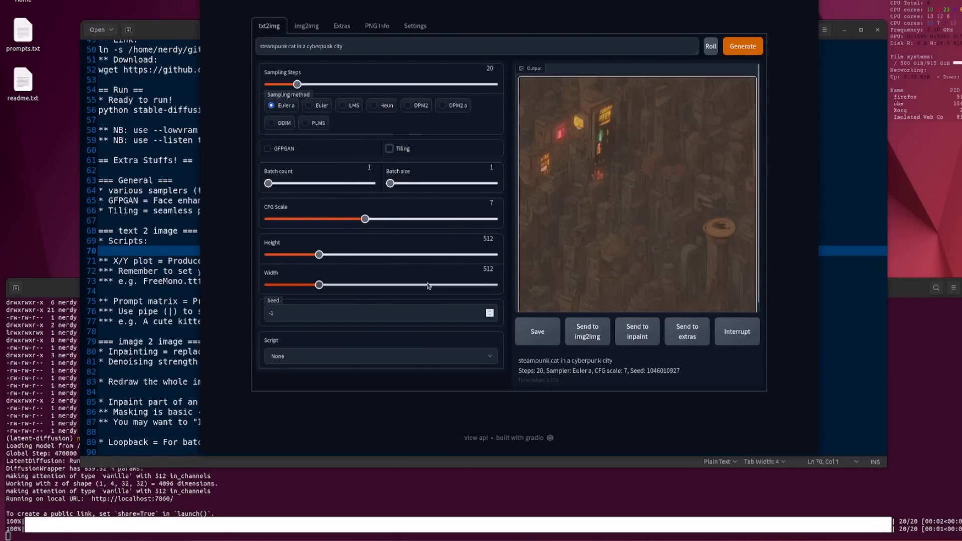
{"action": "left_click", "coordinate": [139, 311]}
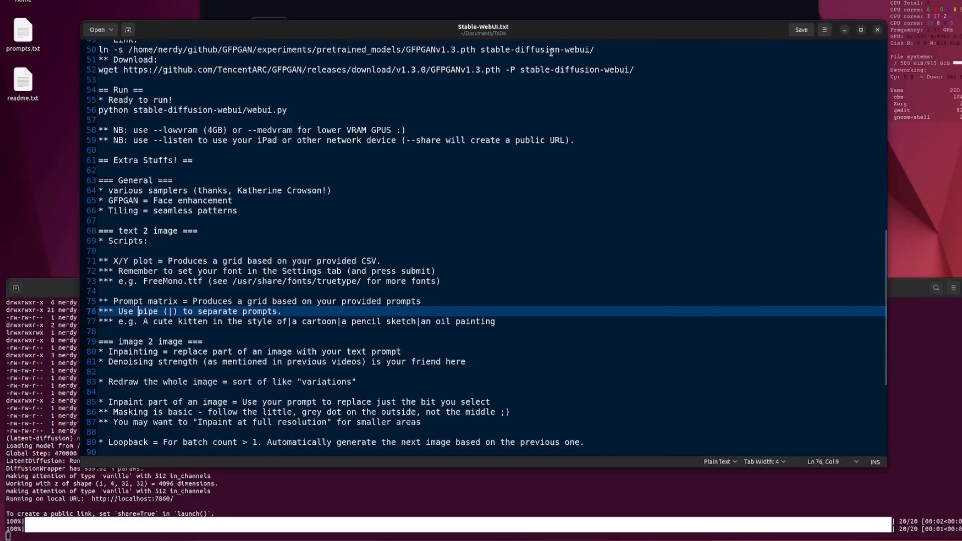
{"action": "key", "text": "alt+Tab"}
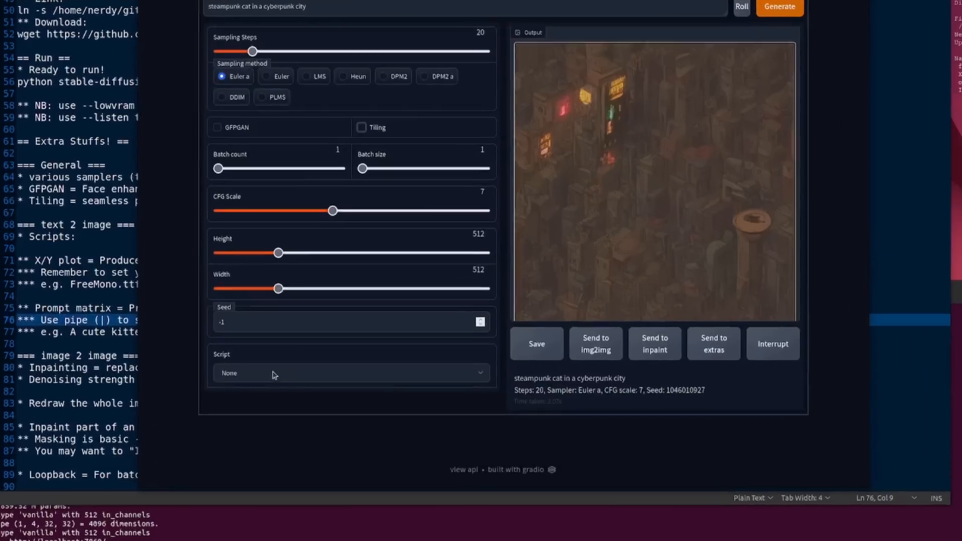
{"action": "left_click", "coordinate": [313, 356]}
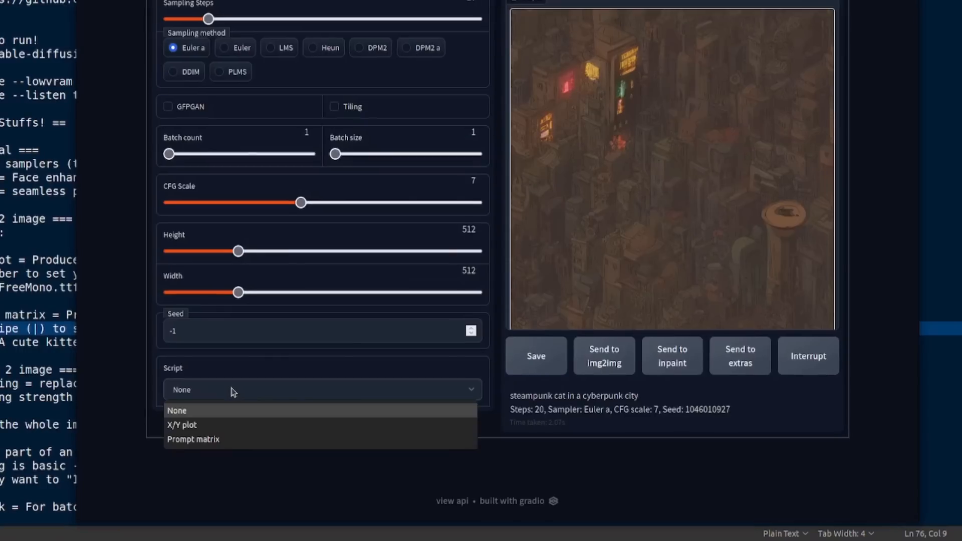
{"action": "left_click", "coordinate": [221, 425]}
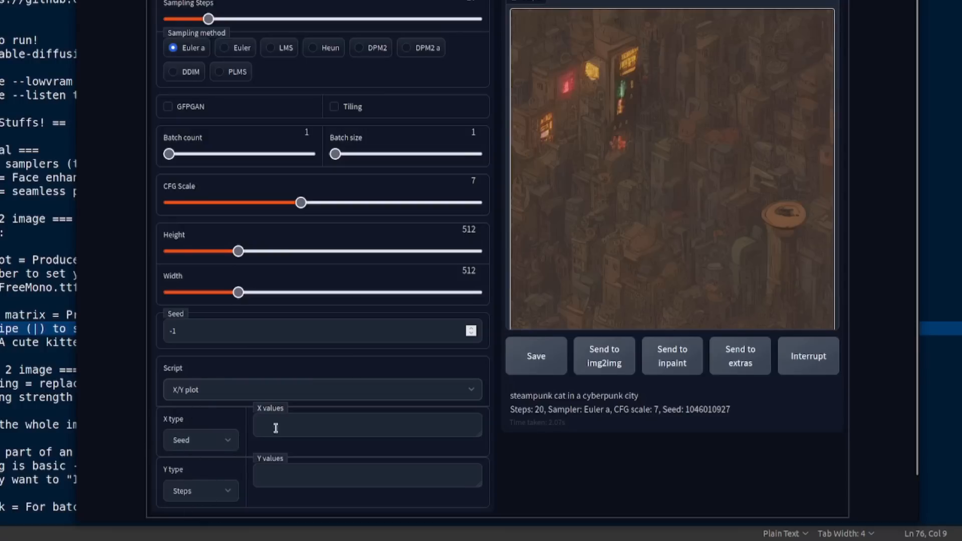
Step: Look through the X and Y axis types of the plot, trying Sampler for Y and returning it to Steps
{"action": "left_click", "coordinate": [228, 441]}
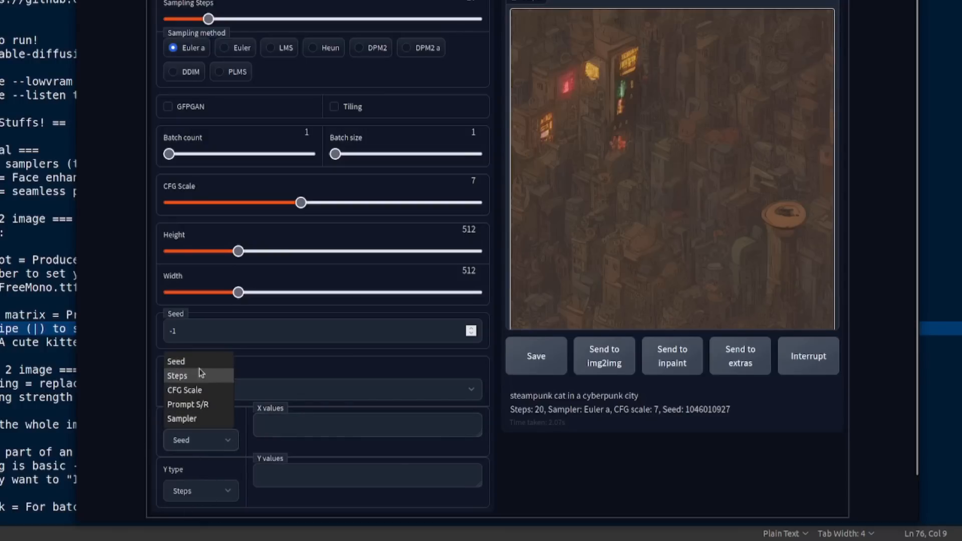
{"action": "left_click", "coordinate": [214, 495]}
{"action": "left_click", "coordinate": [202, 489]}
{"action": "left_click", "coordinate": [193, 469]}
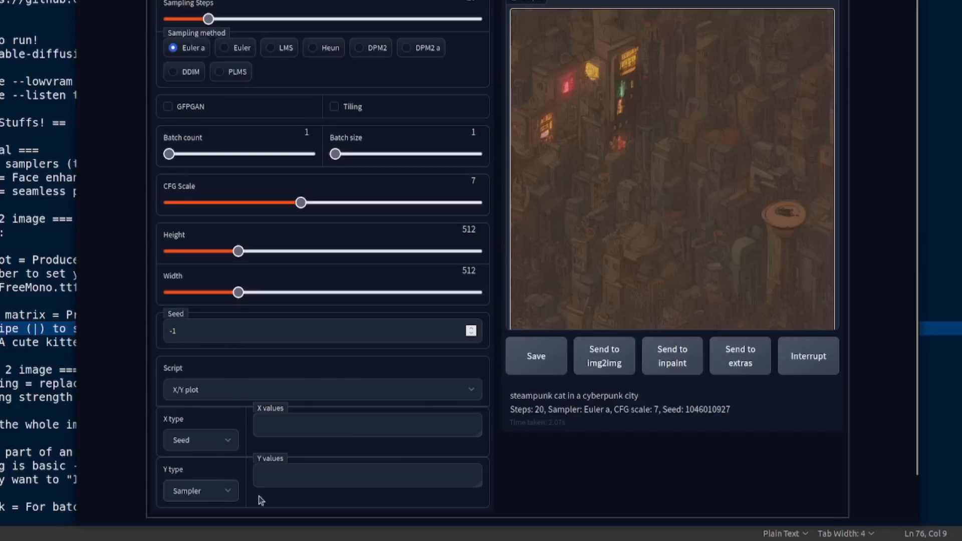
{"action": "left_click", "coordinate": [212, 494]}
{"action": "left_click", "coordinate": [185, 427]}
Step: Generate an X/Y plot with seed values 9,10,11 on X and step values 10,15,20 on Y
{"action": "left_click", "coordinate": [374, 425]}
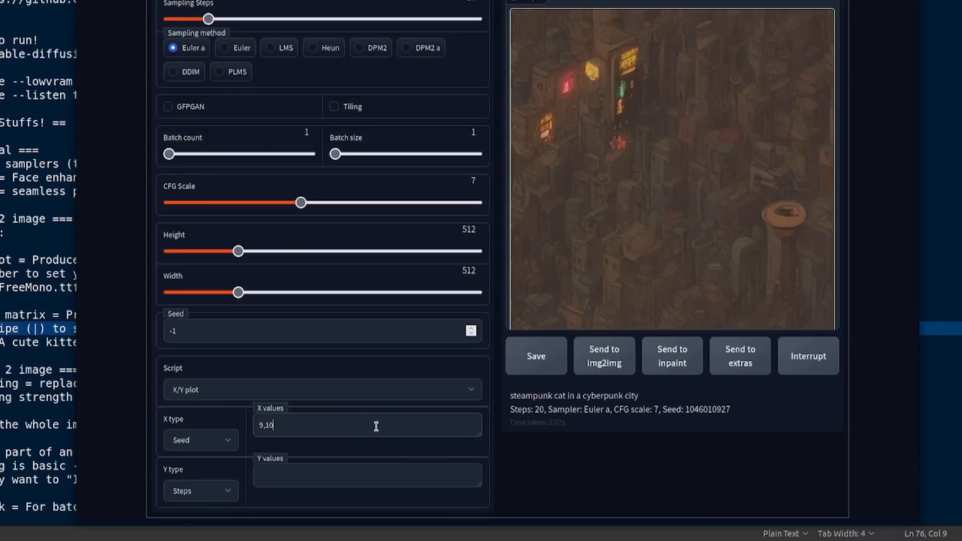
{"action": "type", "text": "9,10,111"}
{"action": "key", "text": "BackSpace"}
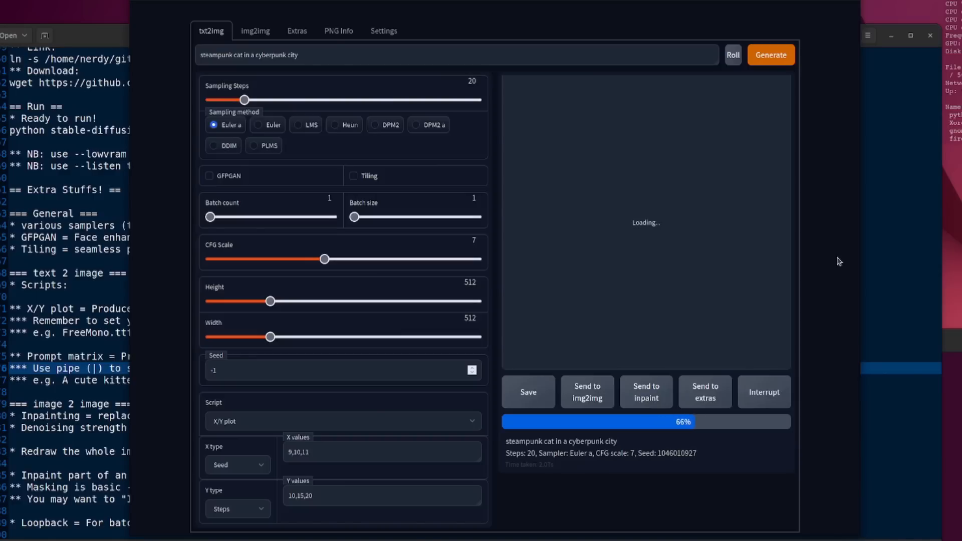
{"action": "left_click_drag", "start_coordinate": [701, 0], "coordinate": [702, 0]}
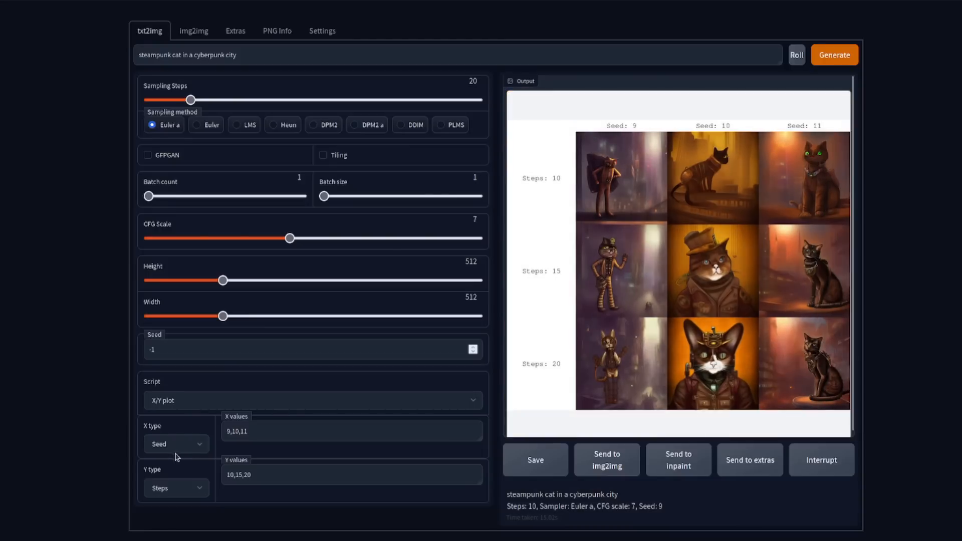
Step: Select the Prompt matrix script, change the prompt to "steampunk cat in a cyberpunk|city|sewer|bar" and generate the grid
{"action": "left_click", "coordinate": [205, 403]}
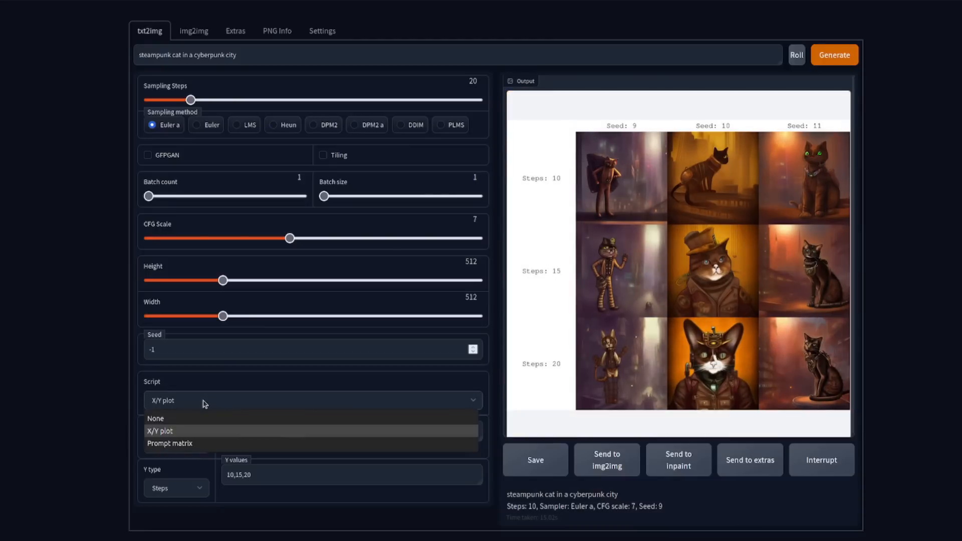
{"action": "left_click", "coordinate": [180, 448]}
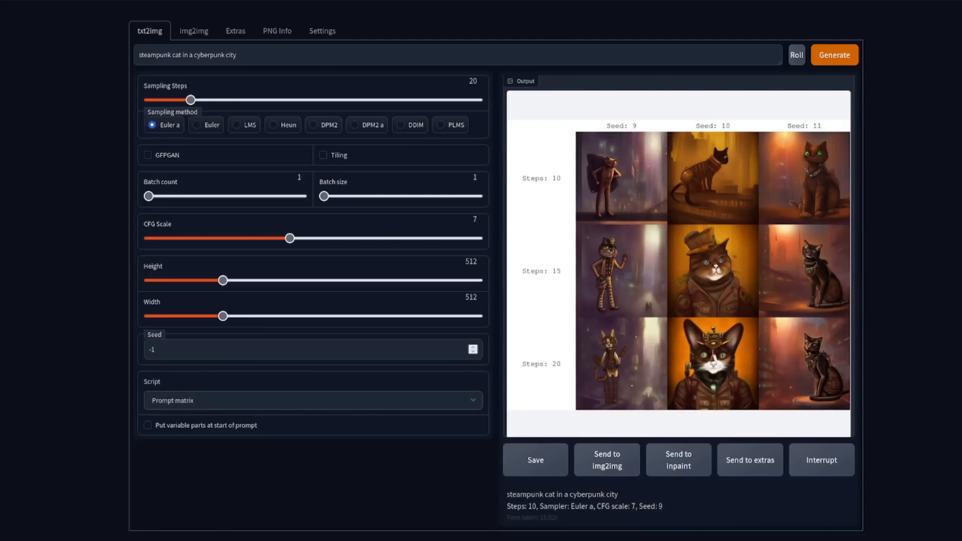
{"action": "left_click", "coordinate": [227, 56]}
{"action": "type", "text": "|"}
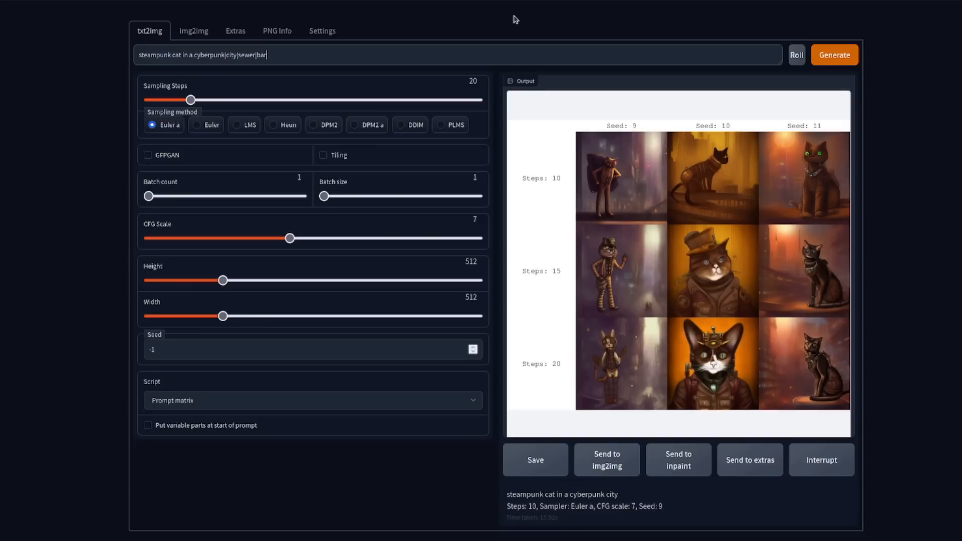
{"action": "left_click", "coordinate": [825, 60]}
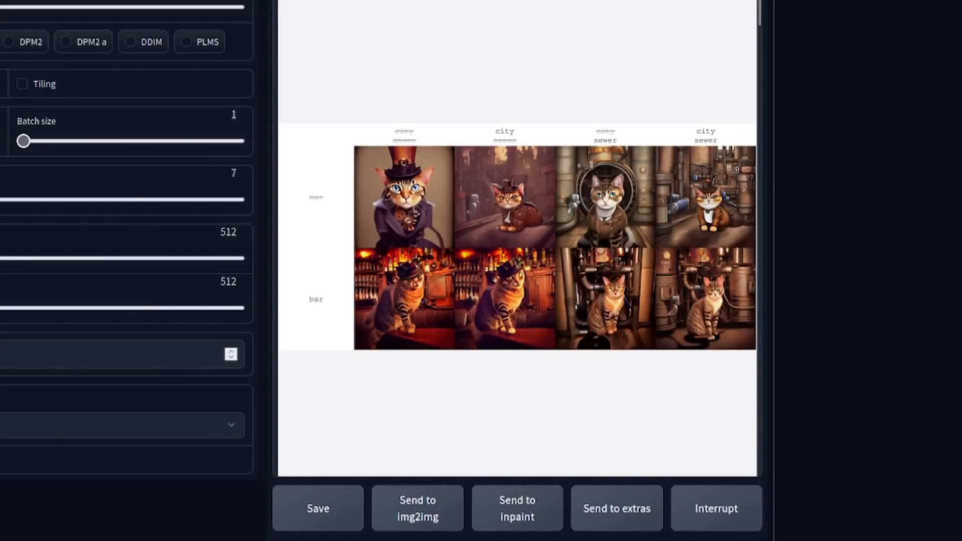
Step: Generate an image with no script, 25 sampling steps and the prompt "steampunk cat in a cyberpunk city"
{"action": "left_click", "coordinate": [120, 425]}
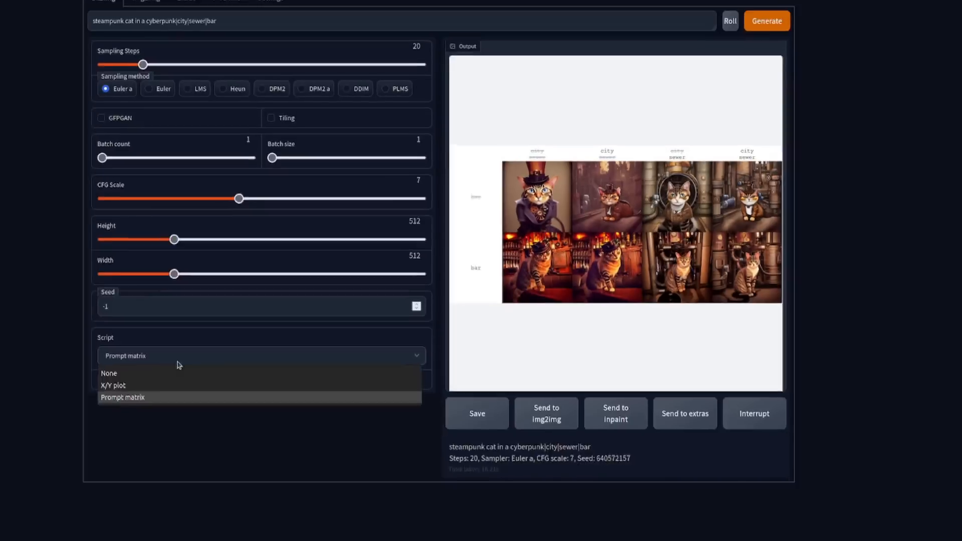
{"action": "left_click", "coordinate": [261, 350]}
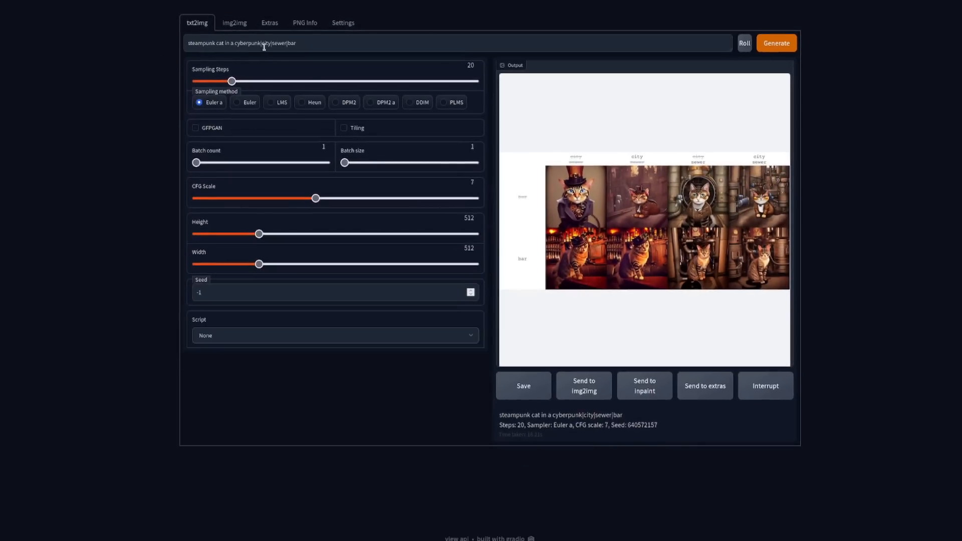
{"action": "left_click_drag", "start_coordinate": [233, 81], "coordinate": [241, 81]}
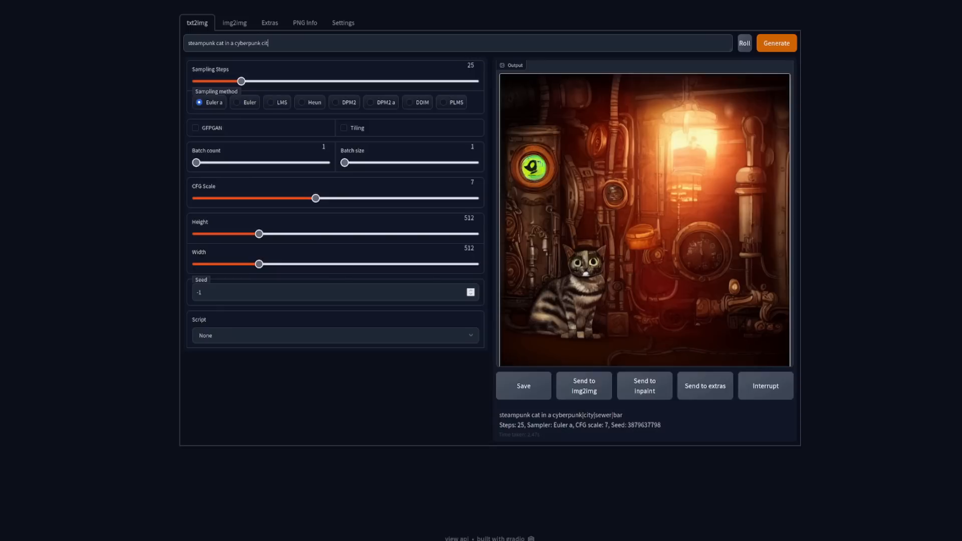
{"action": "left_click", "coordinate": [776, 45]}
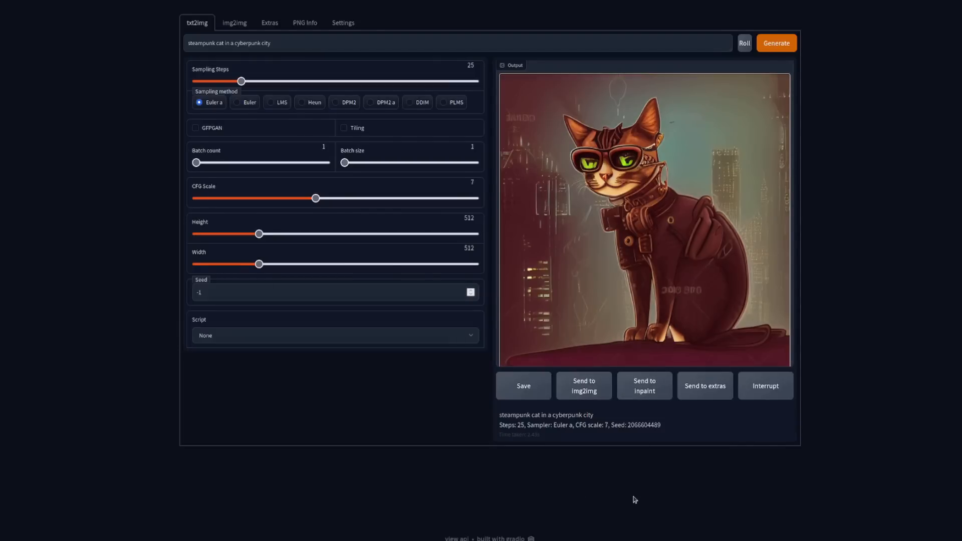
Step: Redraw the whole cat image in img2img with the prompt "a steampunk rodent in a cyberpunk city" and denoising strength 1
{"action": "left_click", "coordinate": [234, 27]}
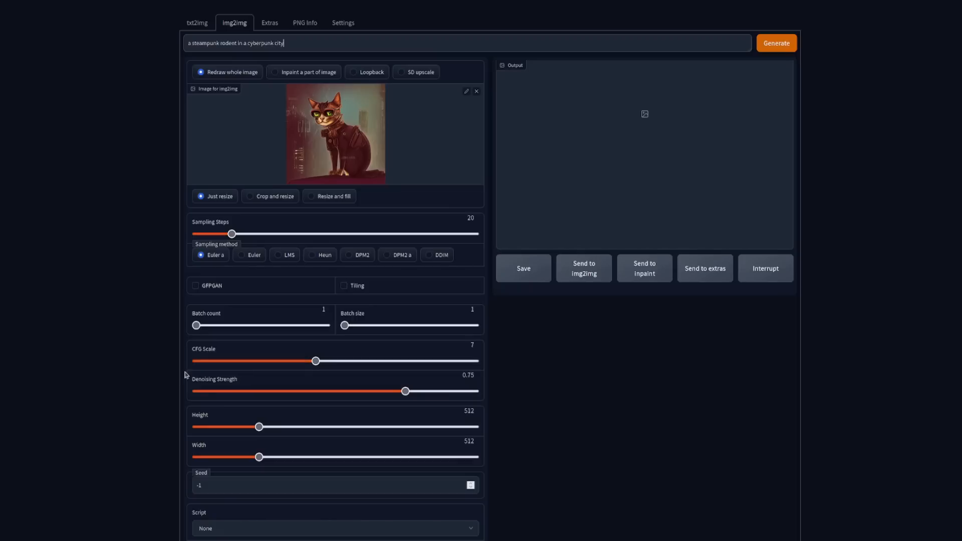
{"action": "left_click_drag", "start_coordinate": [406, 389], "coordinate": [500, 400]}
{"action": "left_click", "coordinate": [777, 47]}
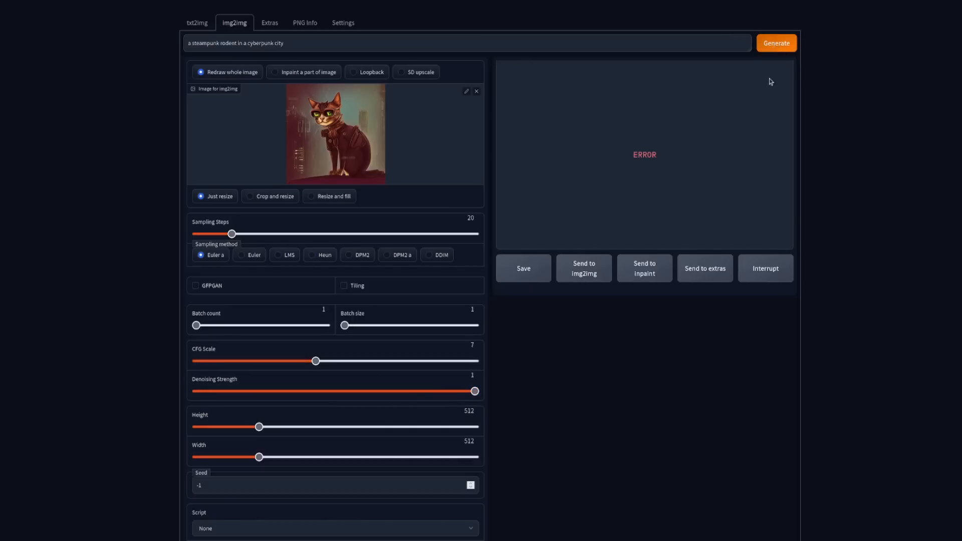
{"action": "left_click", "coordinate": [314, 76]}
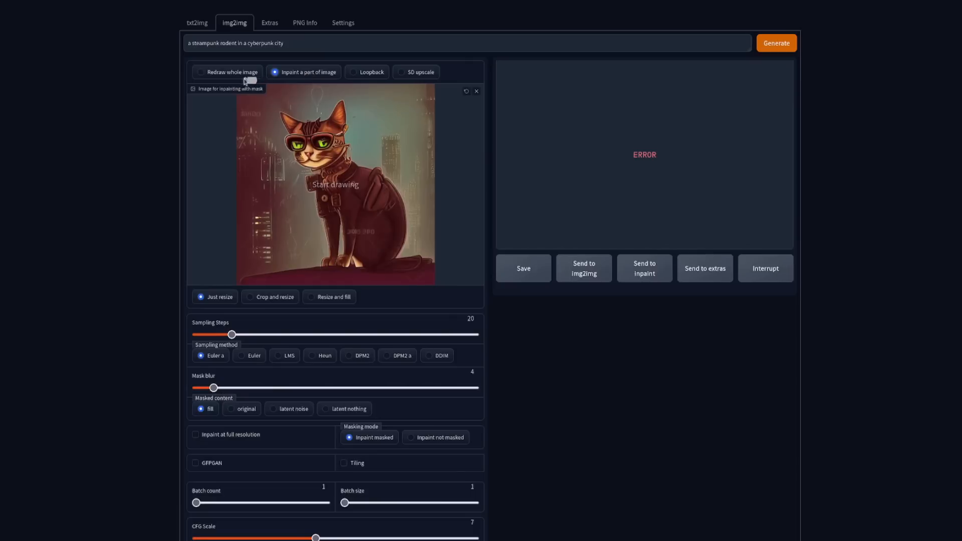
{"action": "left_click", "coordinate": [224, 74]}
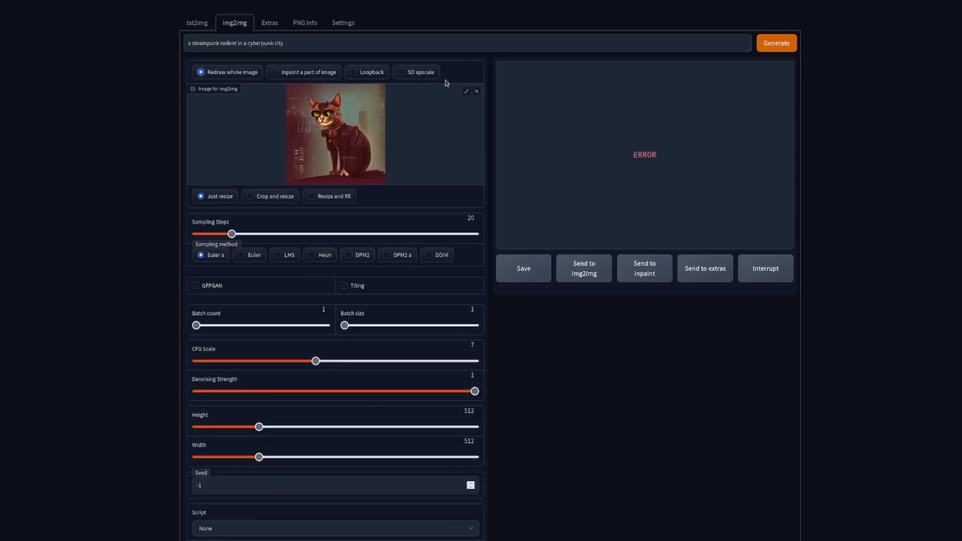
{"action": "left_click", "coordinate": [776, 43]}
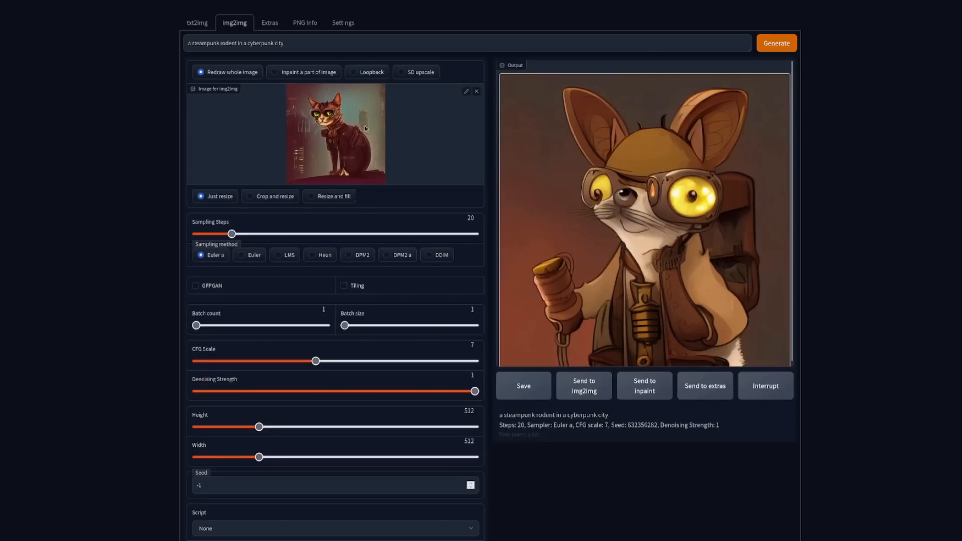
Step: Regenerate the rodent image with denoising strength 0.74, and once more with denoising strength 0.29
{"action": "left_click", "coordinate": [473, 394]}
{"action": "left_click_drag", "start_coordinate": [473, 394], "coordinate": [402, 390]}
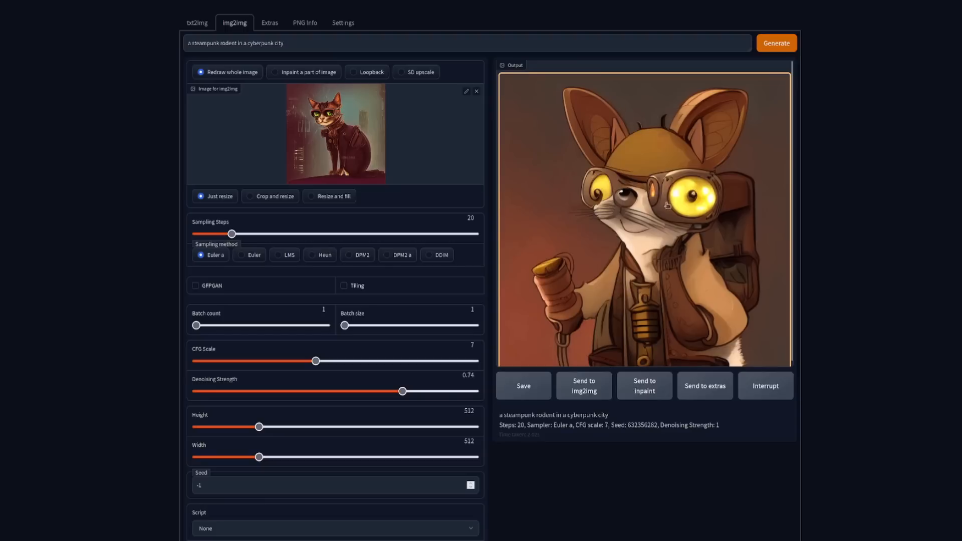
{"action": "left_click", "coordinate": [777, 43]}
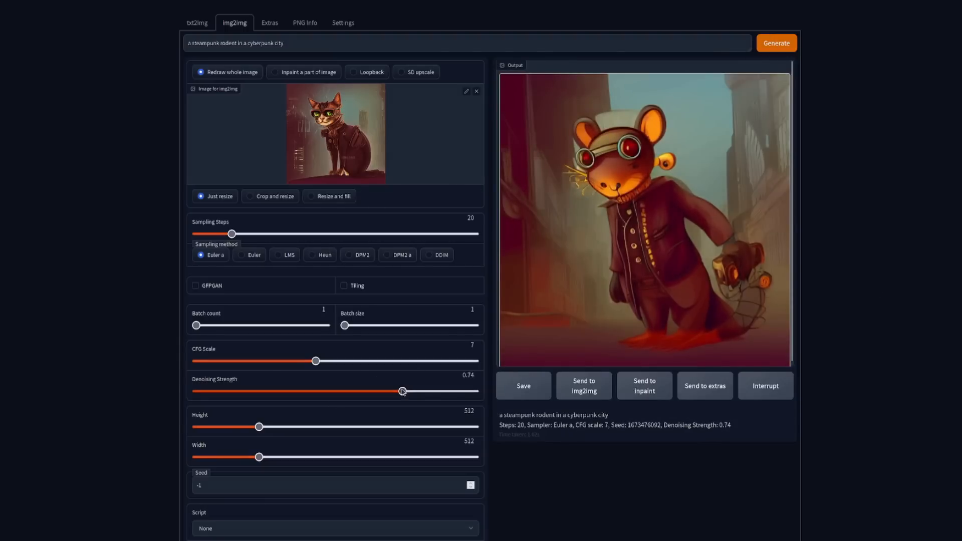
{"action": "left_click_drag", "start_coordinate": [401, 391], "coordinate": [277, 392]}
{"action": "left_click", "coordinate": [776, 44]}
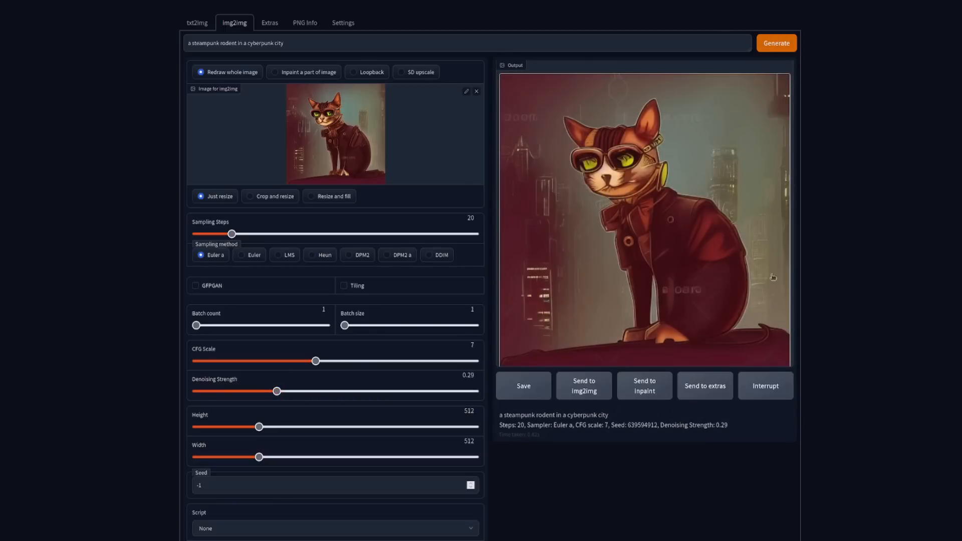
Step: Set the denoising strength to 0.88 and try the Crop and resize and Resize and fill modes before returning to Just resize
{"action": "left_click_drag", "start_coordinate": [276, 392], "coordinate": [420, 395]}
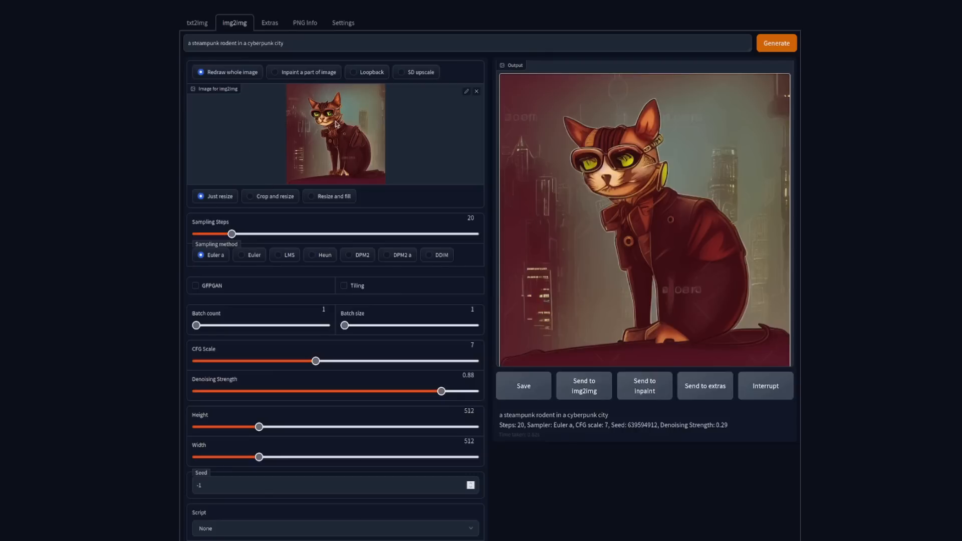
{"action": "left_click", "coordinate": [275, 196]}
{"action": "left_click", "coordinate": [328, 198]}
{"action": "left_click", "coordinate": [220, 196]}
Step: Switch to the Stable-WebUI.txt notes and read the image 2 image entry on inpainting, then put the notes away
{"action": "key", "text": "alt+Tab"}
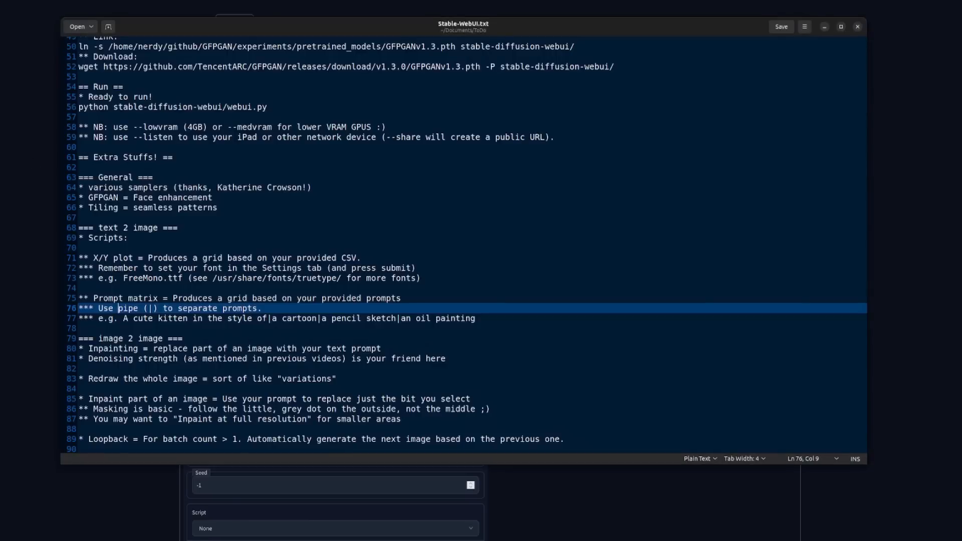
{"action": "scroll", "coordinate": [183, 260], "scroll_direction": "down", "scroll_amount": 4}
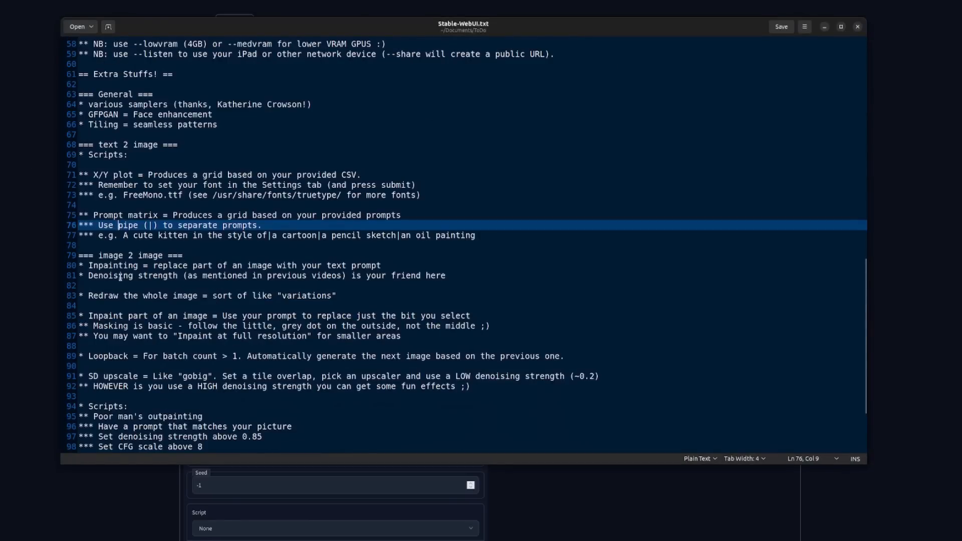
{"action": "left_click_drag", "start_coordinate": [121, 265], "coordinate": [273, 265]}
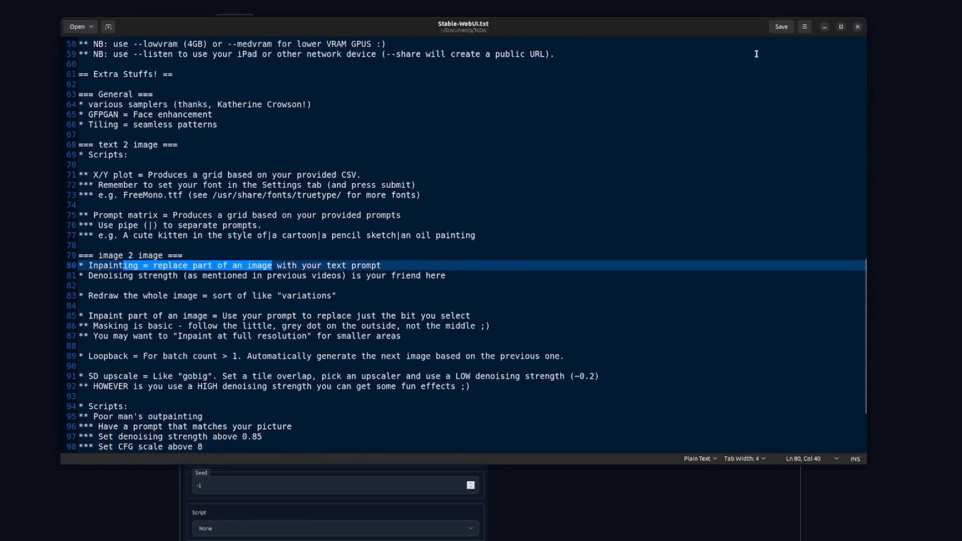
{"action": "left_click", "coordinate": [824, 27]}
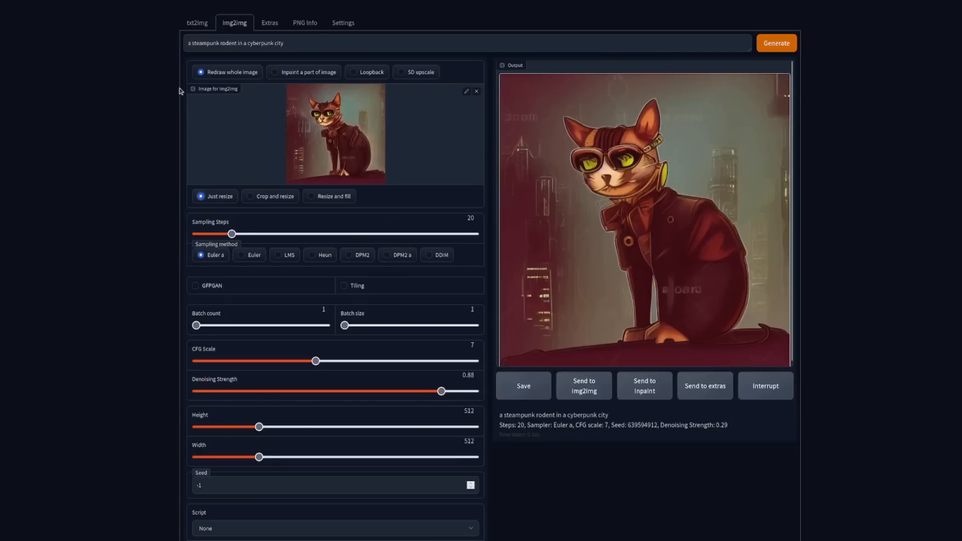
Step: Switch to inpainting a part of the image and paint a filled mask over the lit building area beside the cat's front legs
{"action": "left_click", "coordinate": [277, 73]}
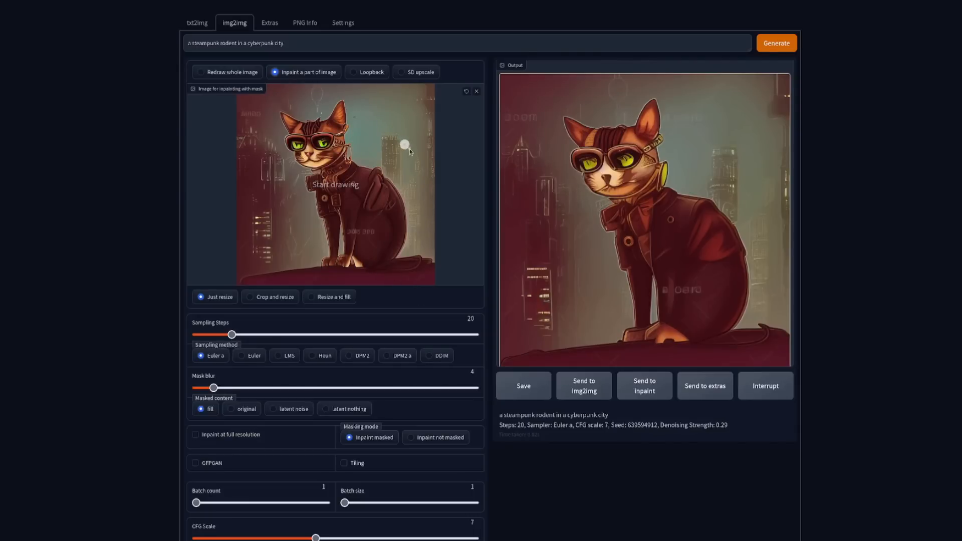
{"action": "mouse_move", "coordinate": [246, 270]}
{"action": "left_mouse_down"}
{"action": "mouse_move", "coordinate": [293, 262]}
{"action": "mouse_move", "coordinate": [302, 247]}
{"action": "mouse_move", "coordinate": [288, 194]}
{"action": "mouse_move", "coordinate": [239, 180]}
{"action": "left_mouse_up"}
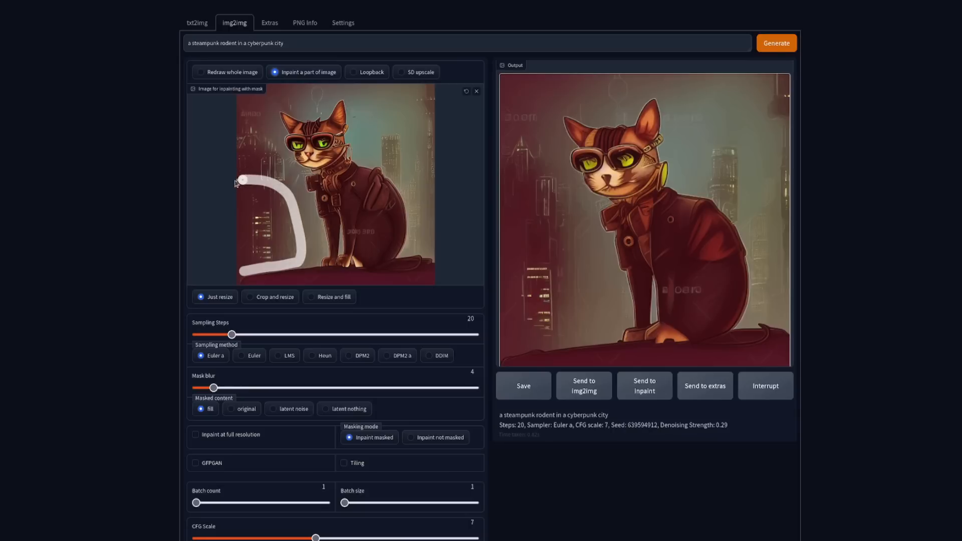
{"action": "mouse_move", "coordinate": [246, 270]}
{"action": "left_mouse_down"}
{"action": "mouse_move", "coordinate": [245, 179]}
{"action": "mouse_move", "coordinate": [248, 273]}
{"action": "mouse_move", "coordinate": [247, 184]}
{"action": "mouse_move", "coordinate": [261, 244]}
{"action": "mouse_move", "coordinate": [258, 269]}
{"action": "mouse_move", "coordinate": [255, 211]}
{"action": "mouse_move", "coordinate": [260, 271]}
{"action": "mouse_move", "coordinate": [249, 267]}
{"action": "mouse_move", "coordinate": [292, 259]}
{"action": "mouse_move", "coordinate": [294, 244]}
{"action": "mouse_move", "coordinate": [283, 204]}
{"action": "mouse_move", "coordinate": [256, 188]}
{"action": "mouse_move", "coordinate": [270, 260]}
{"action": "mouse_move", "coordinate": [288, 233]}
{"action": "mouse_move", "coordinate": [271, 191]}
{"action": "mouse_move", "coordinate": [273, 246]}
{"action": "mouse_move", "coordinate": [273, 204]}
{"action": "mouse_move", "coordinate": [276, 238]}
{"action": "mouse_move", "coordinate": [298, 255]}
{"action": "mouse_move", "coordinate": [298, 263]}
{"action": "mouse_move", "coordinate": [236, 265]}
{"action": "mouse_move", "coordinate": [241, 187]}
{"action": "left_mouse_up"}
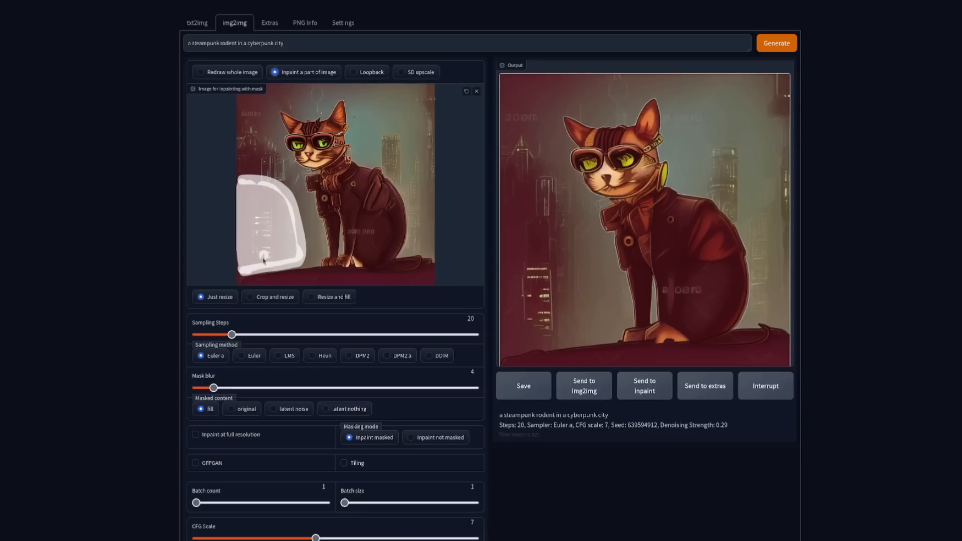
Step: Configure the inpainting with the DDIM sampler, 40 sampling steps, latent noise as masked content and inpainting at full resolution
{"action": "scroll", "coordinate": [293, 289], "scroll_direction": "down", "scroll_amount": 1}
{"action": "left_click", "coordinate": [436, 307]}
{"action": "left_click_drag", "start_coordinate": [232, 287], "coordinate": [270, 286]}
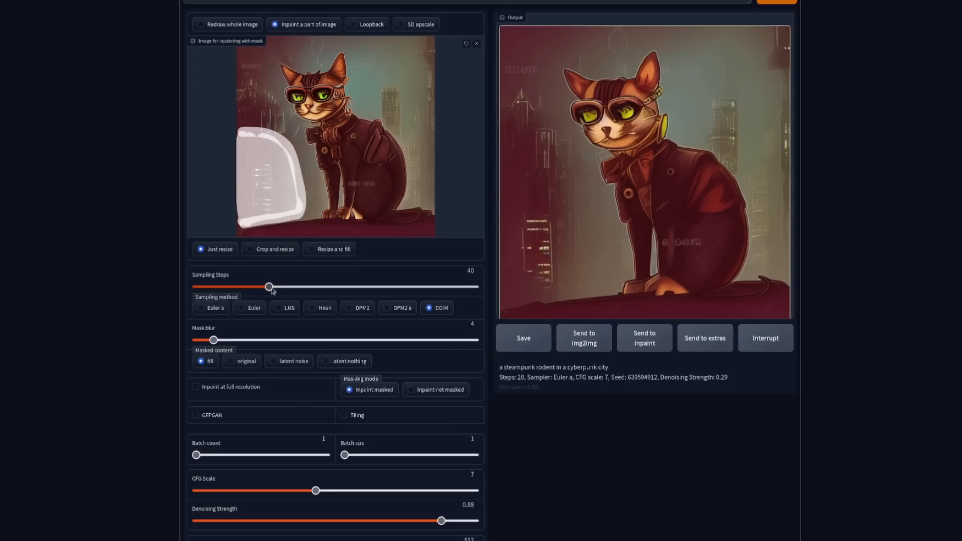
{"action": "left_click", "coordinate": [282, 361]}
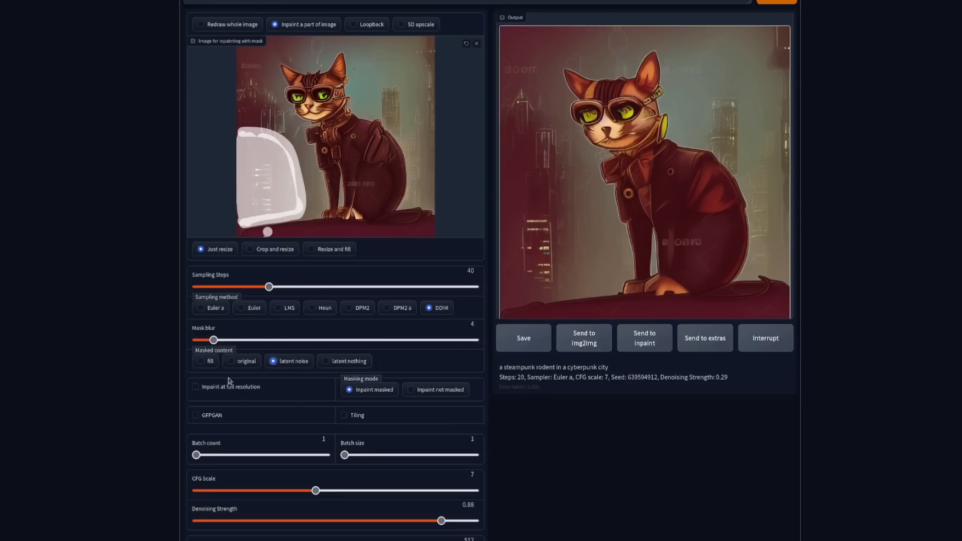
{"action": "left_click", "coordinate": [196, 388]}
Step: Replace the prompt with "A mechanical piece of technology" and generate the inpainted image twice
{"action": "scroll", "coordinate": [210, 293], "scroll_direction": "up", "scroll_amount": 2}
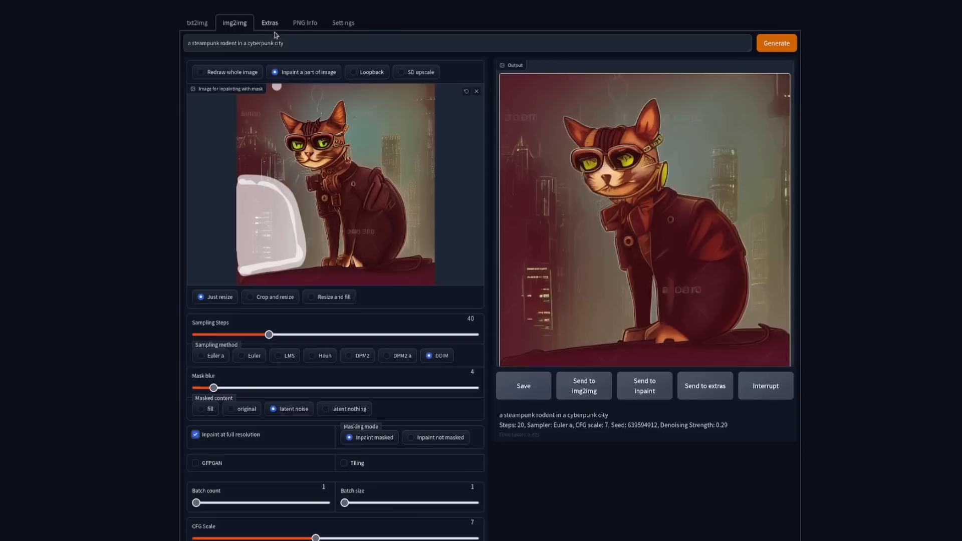
{"action": "key", "text": "ctrl+a"}
{"action": "key", "text": "ctrl+c"}
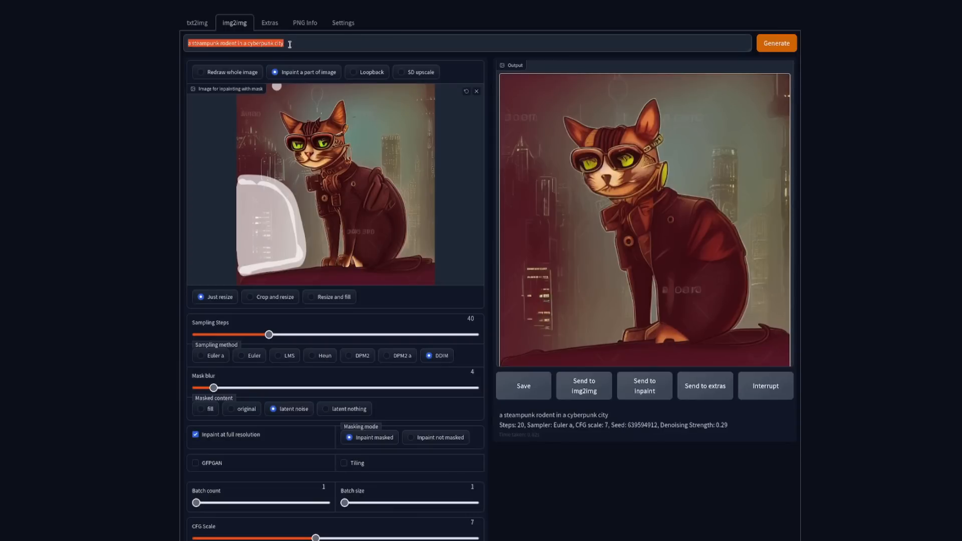
{"action": "key", "text": "BackSpace"}
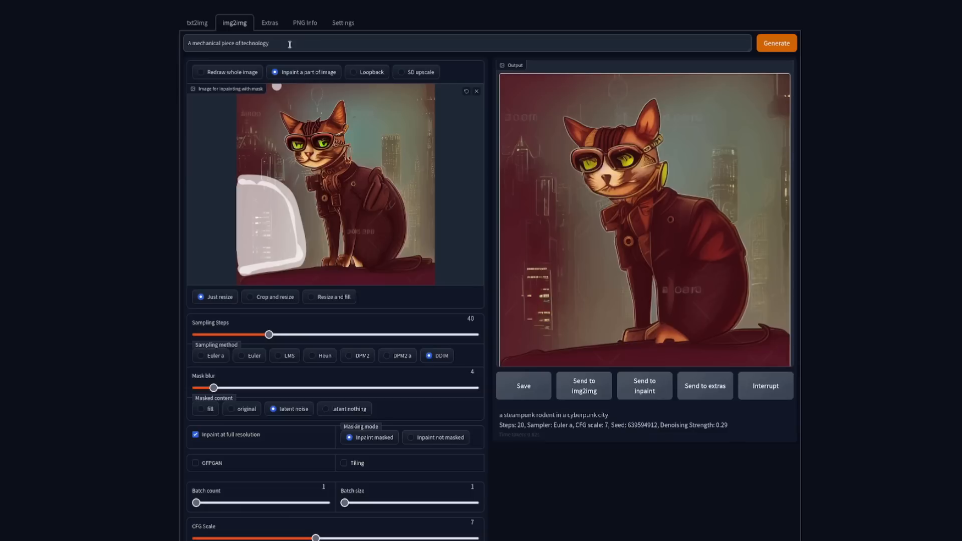
{"action": "left_click", "coordinate": [777, 43]}
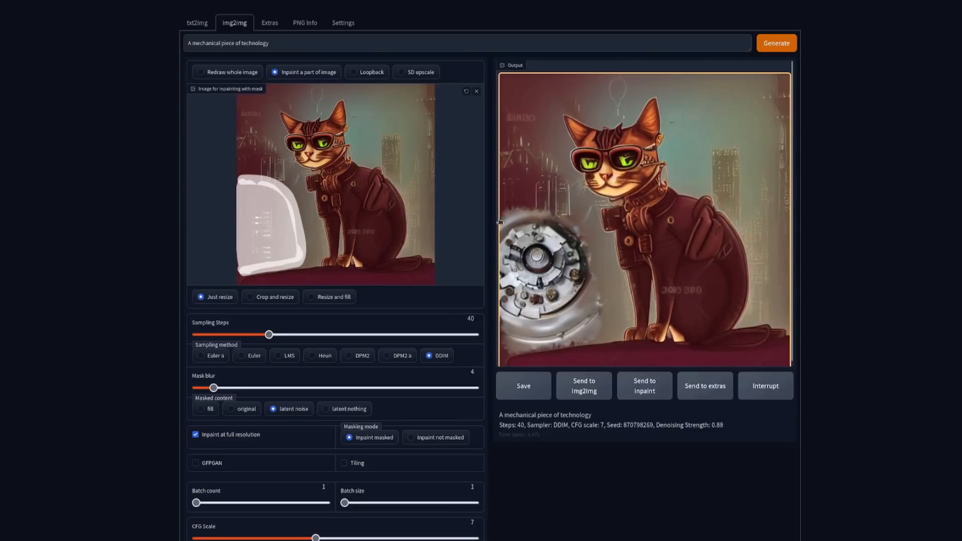
{"action": "left_click", "coordinate": [774, 45]}
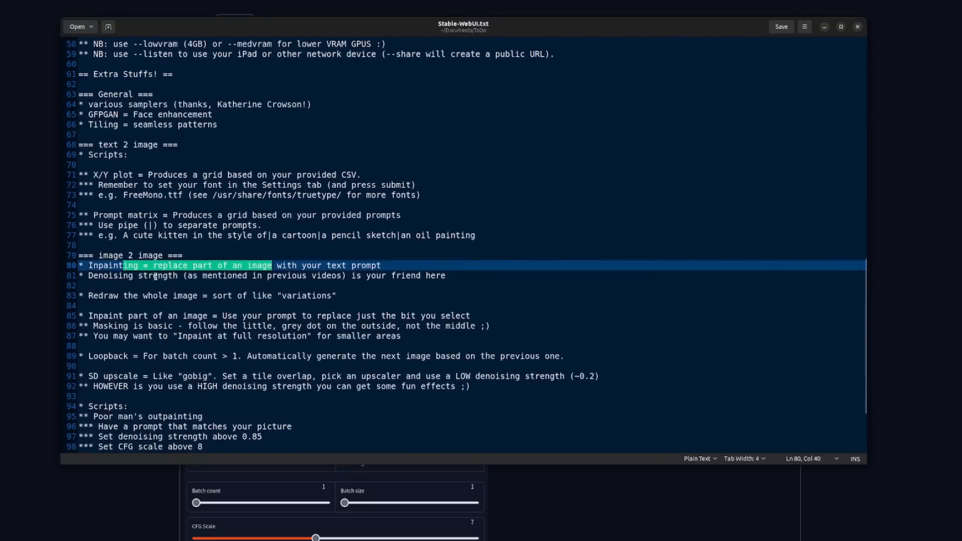
Step: Check the notes on denoising strength and redrawing the whole image, and minimize the notes window
{"action": "left_click", "coordinate": [155, 276]}
{"action": "left_click", "coordinate": [147, 294]}
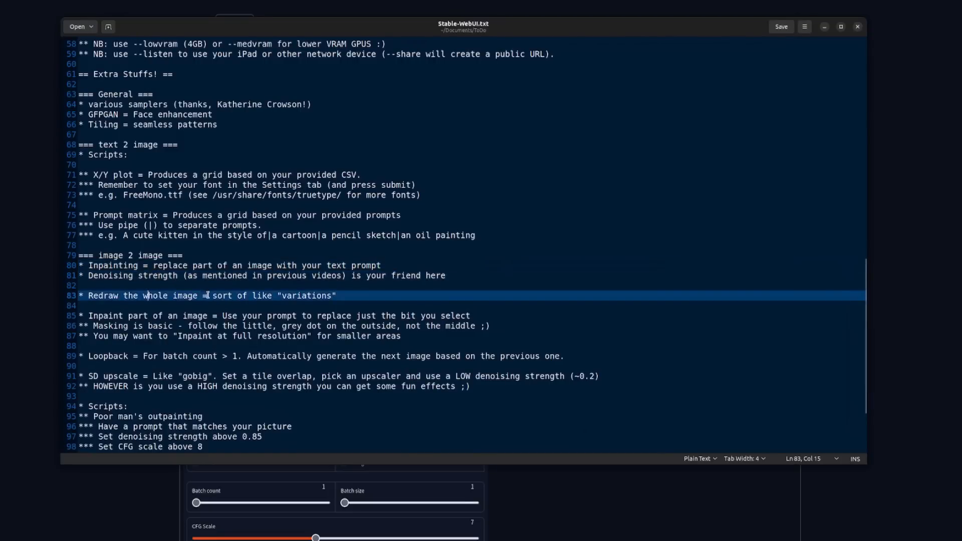
{"action": "left_click", "coordinate": [824, 27]}
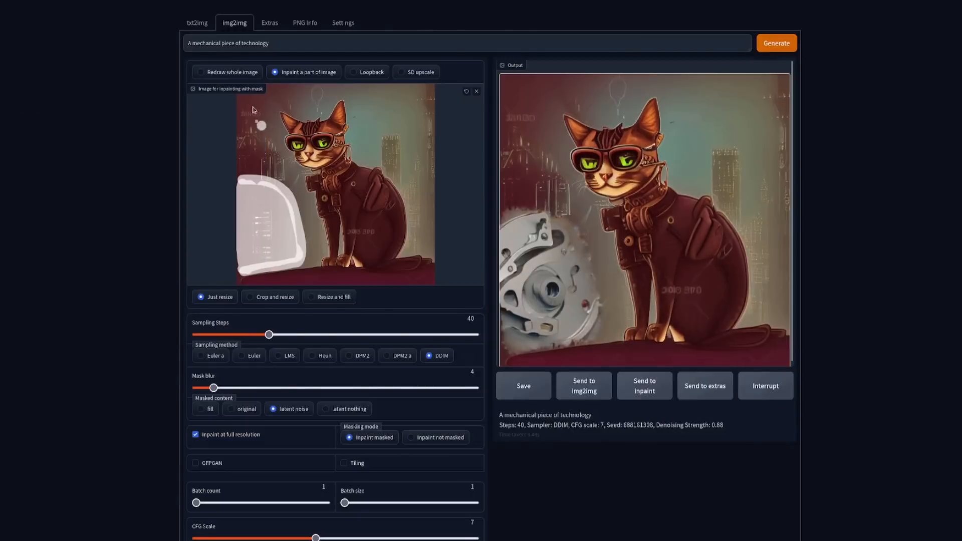
Step: Generate a Loopback series with batch count 5 and the prompt "a steampunk rodent in a cyberpunk city"
{"action": "left_click", "coordinate": [352, 73]}
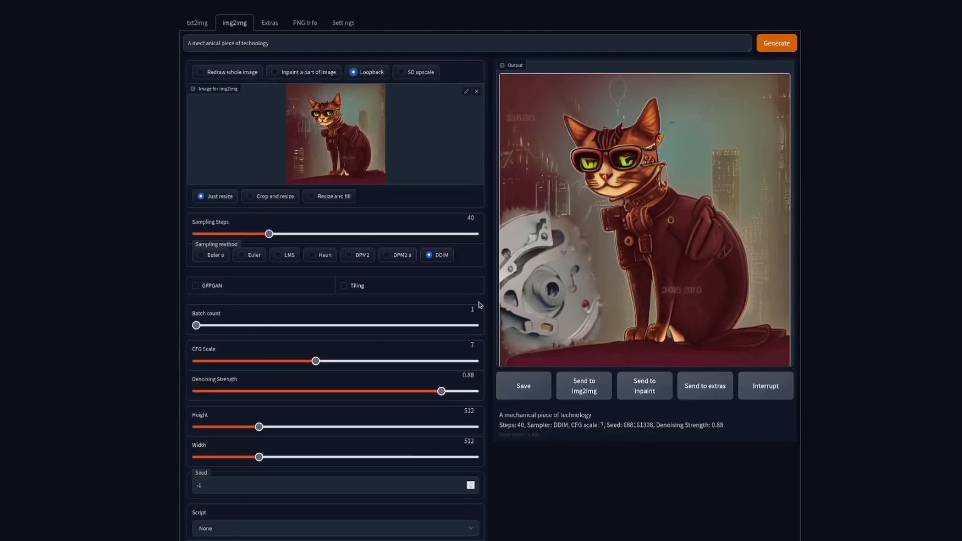
{"action": "left_click_drag", "start_coordinate": [205, 328], "coordinate": [279, 326]}
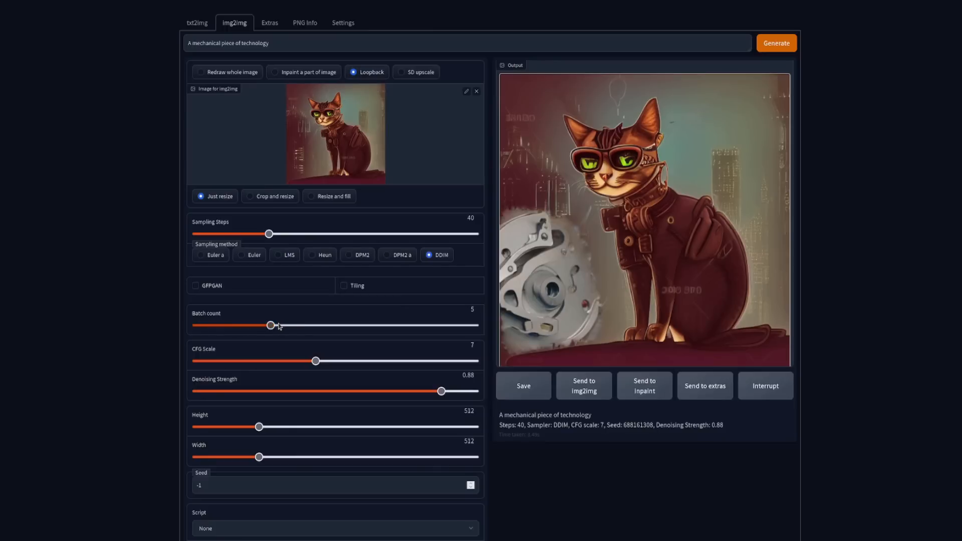
{"action": "left_click_drag", "start_coordinate": [295, 45], "coordinate": [78, 34]}
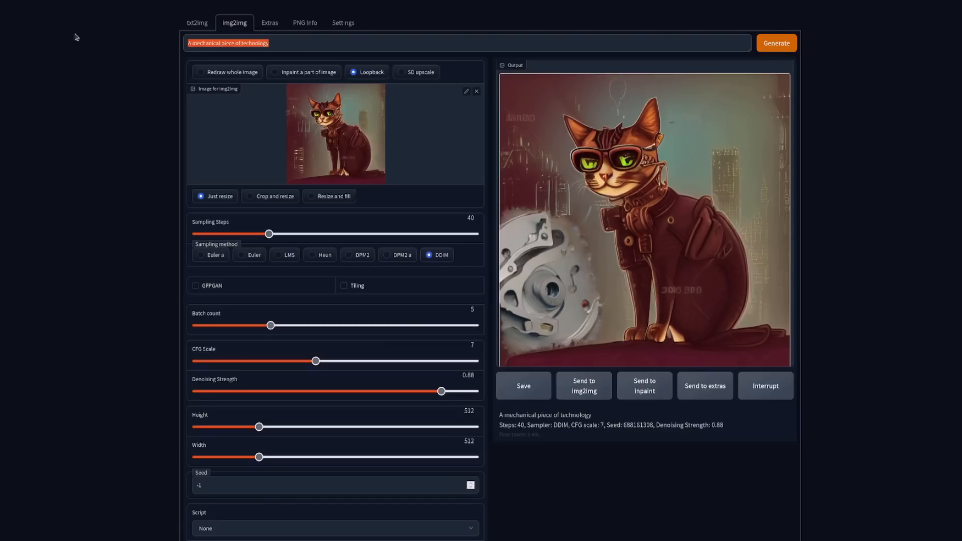
{"action": "key", "text": "ctrl+v"}
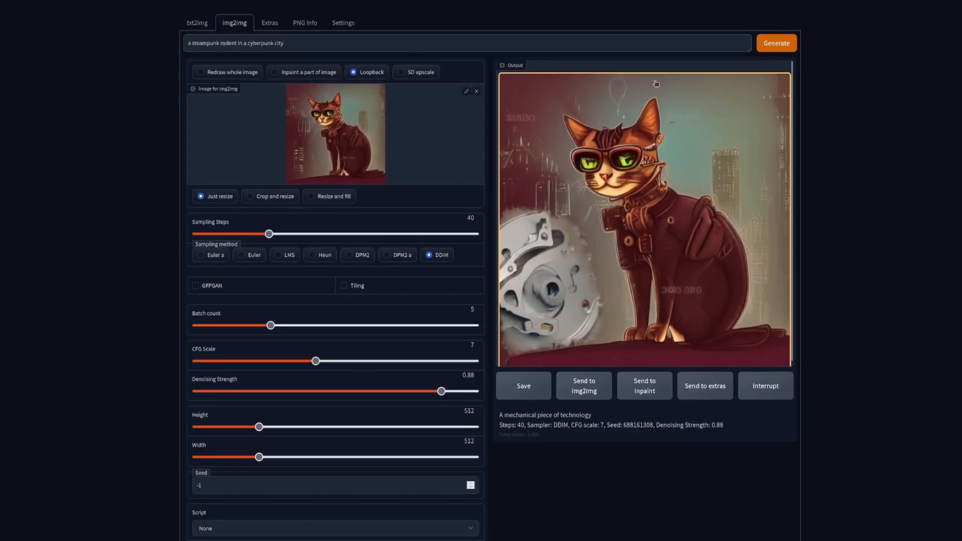
{"action": "left_click", "coordinate": [771, 44]}
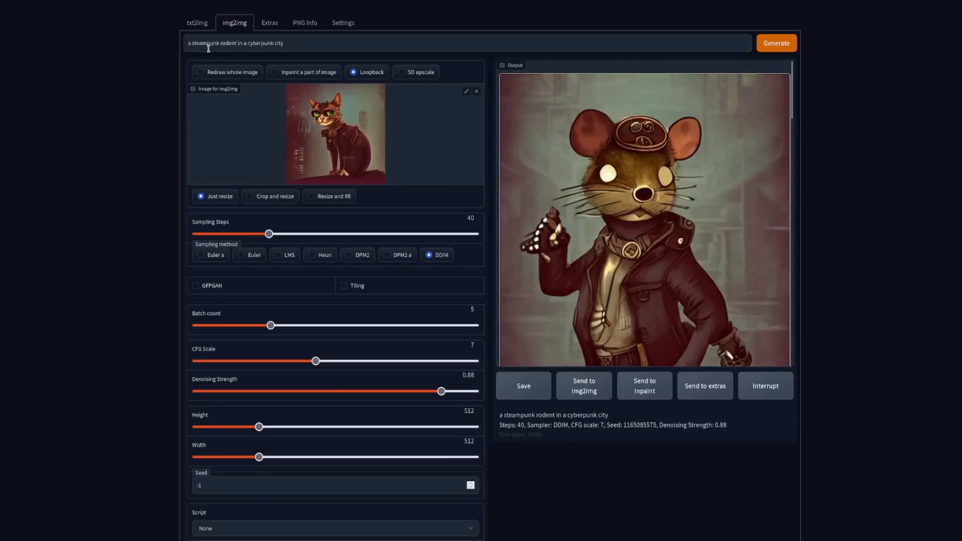
Step: Look through the generated loopback images from the first to the last
{"action": "left_click_drag", "start_coordinate": [646, 292], "coordinate": [645, 249]}
{"action": "scroll", "coordinate": [646, 205], "scroll_direction": "down", "scroll_amount": 2}
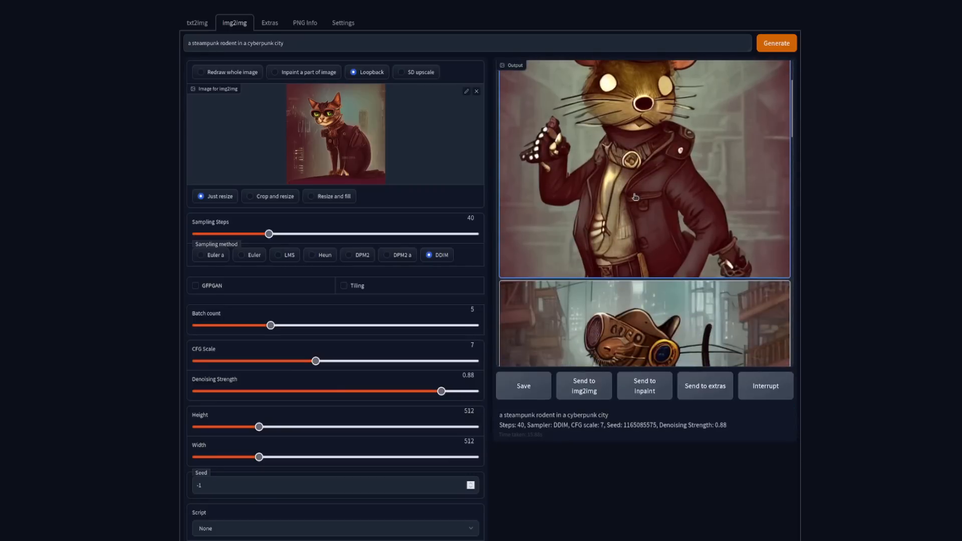
{"action": "scroll", "coordinate": [647, 164], "scroll_direction": "down", "scroll_amount": 3}
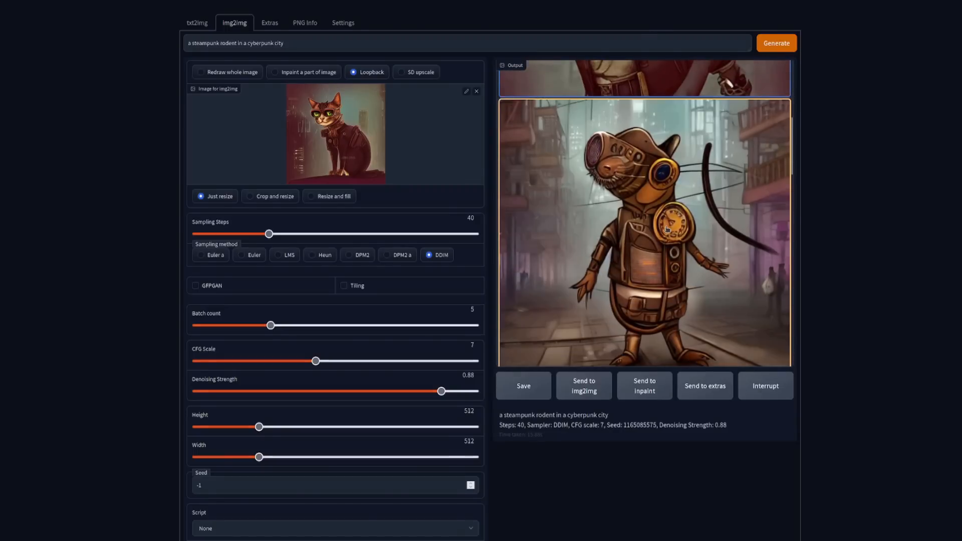
{"action": "scroll", "coordinate": [667, 229], "scroll_direction": "down", "scroll_amount": 1}
{"action": "scroll", "coordinate": [666, 229], "scroll_direction": "down", "scroll_amount": 3}
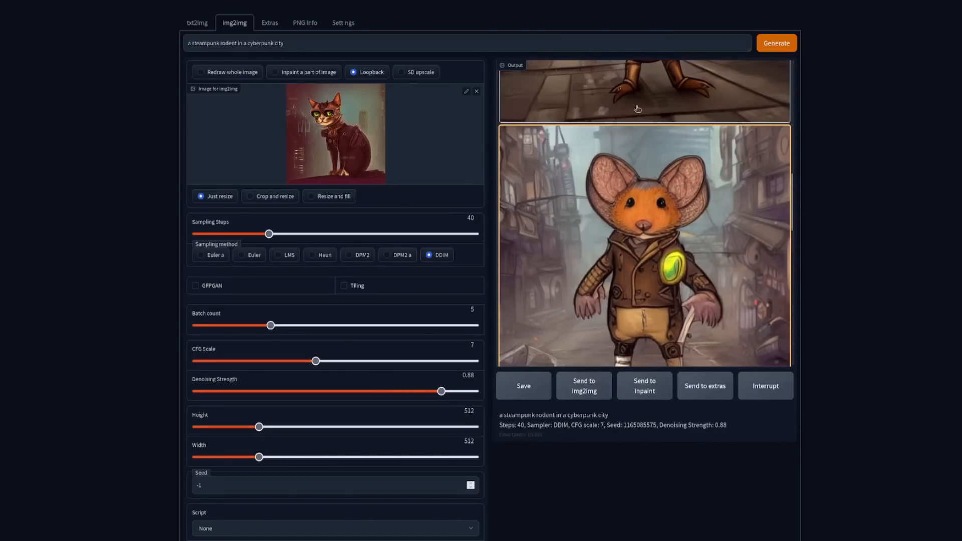
{"action": "scroll", "coordinate": [637, 126], "scroll_direction": "down", "scroll_amount": 5}
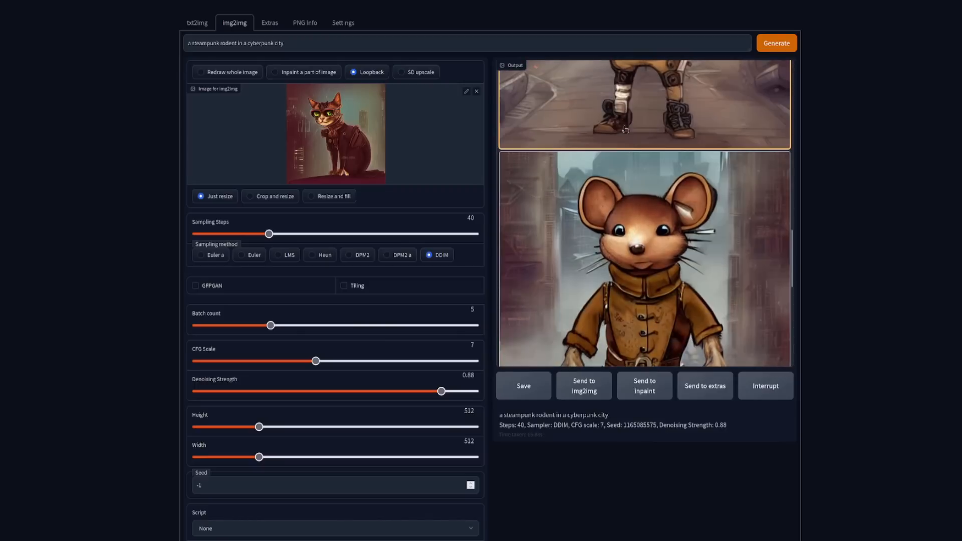
{"action": "scroll", "coordinate": [622, 123], "scroll_direction": "down", "scroll_amount": 7}
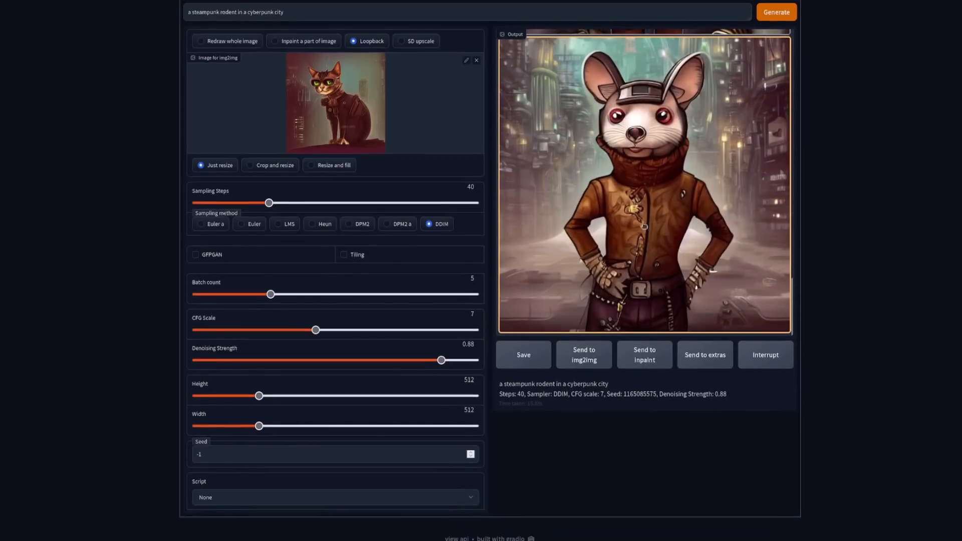
Step: Compare the generated loopback images again, going from the last back to the first, and close the enlarged preview
{"action": "scroll", "coordinate": [647, 238], "scroll_direction": "up", "scroll_amount": 9}
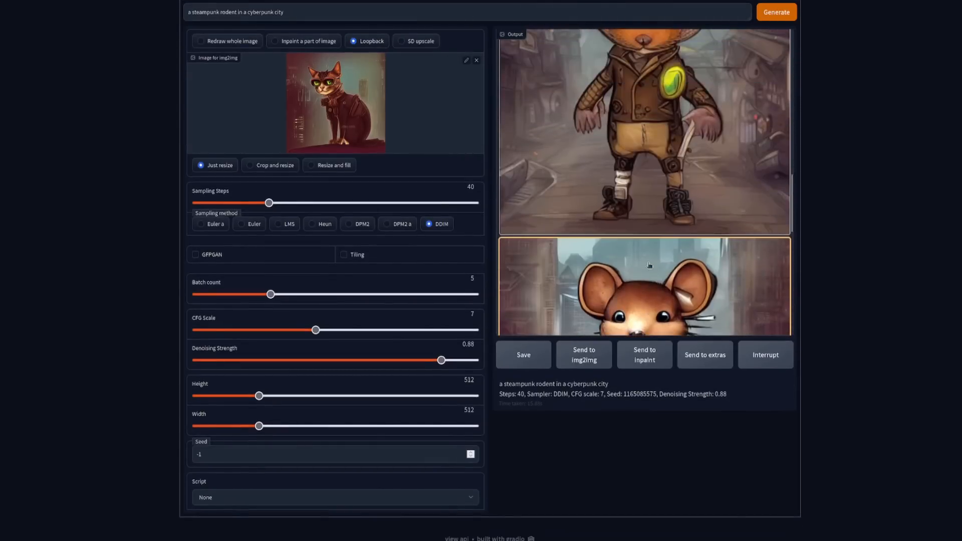
{"action": "scroll", "coordinate": [648, 266], "scroll_direction": "up", "scroll_amount": 3}
{"action": "left_click", "coordinate": [653, 165]}
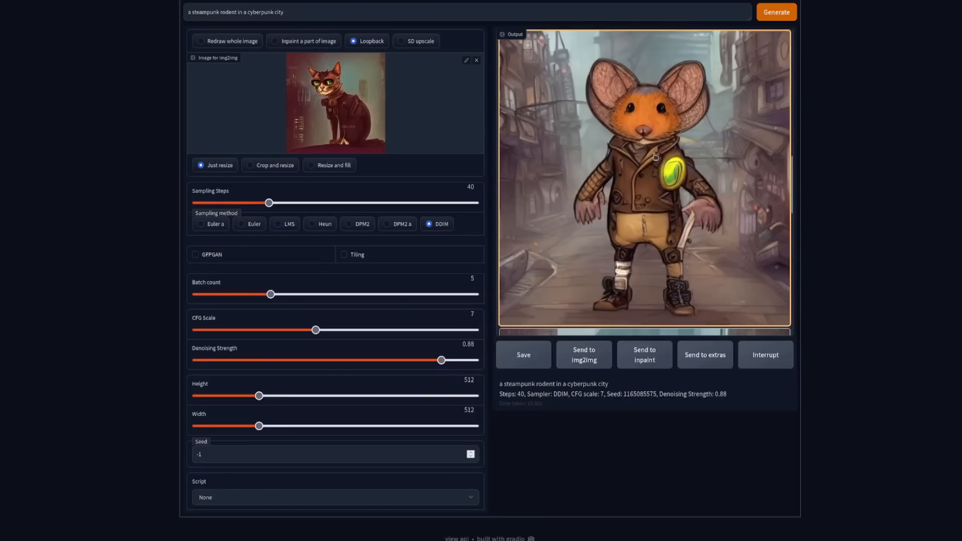
{"action": "left_click", "coordinate": [662, 321]}
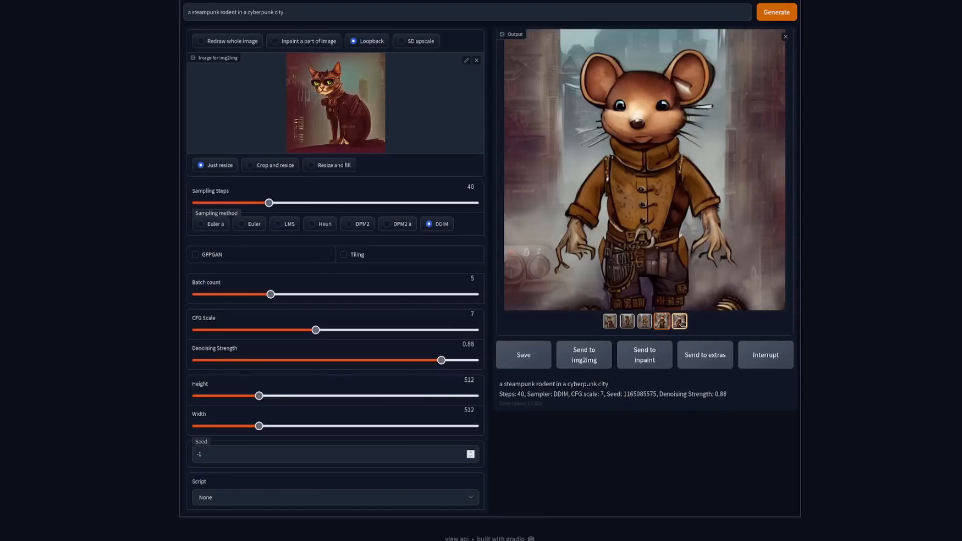
{"action": "left_click", "coordinate": [679, 322]}
{"action": "left_click", "coordinate": [644, 321]}
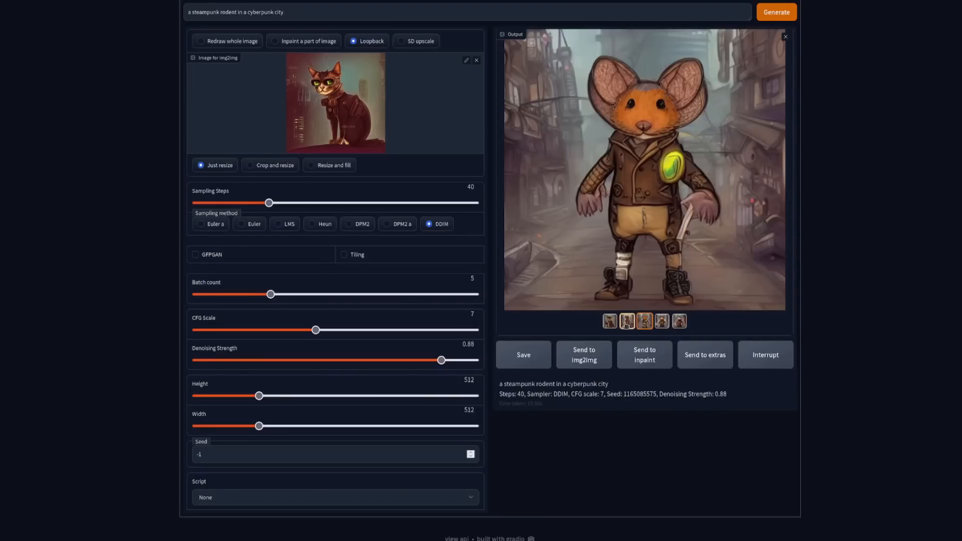
{"action": "left_click", "coordinate": [627, 321]}
{"action": "left_click", "coordinate": [645, 321]}
{"action": "left_click", "coordinate": [609, 321]}
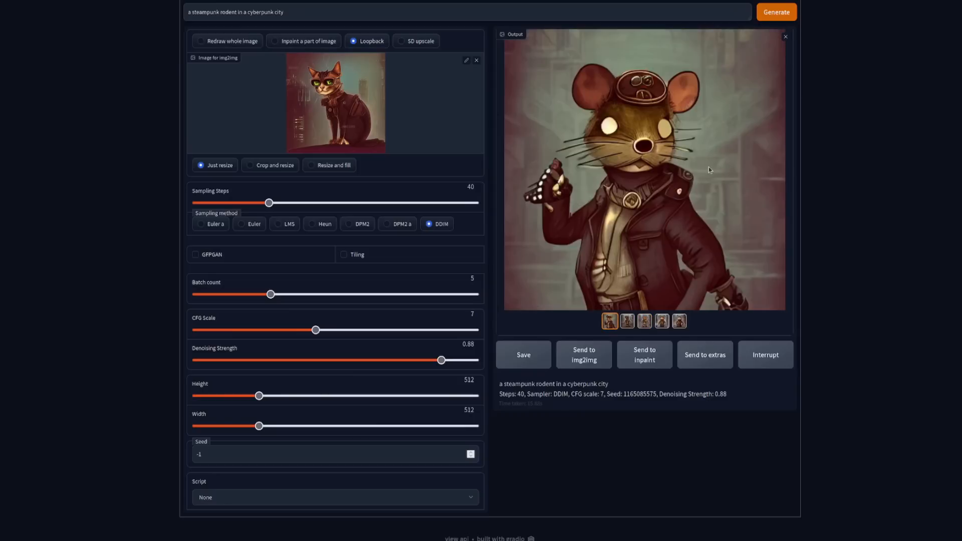
{"action": "left_click", "coordinate": [785, 37]}
{"action": "scroll", "coordinate": [647, 288], "scroll_direction": "up", "scroll_amount": 10}
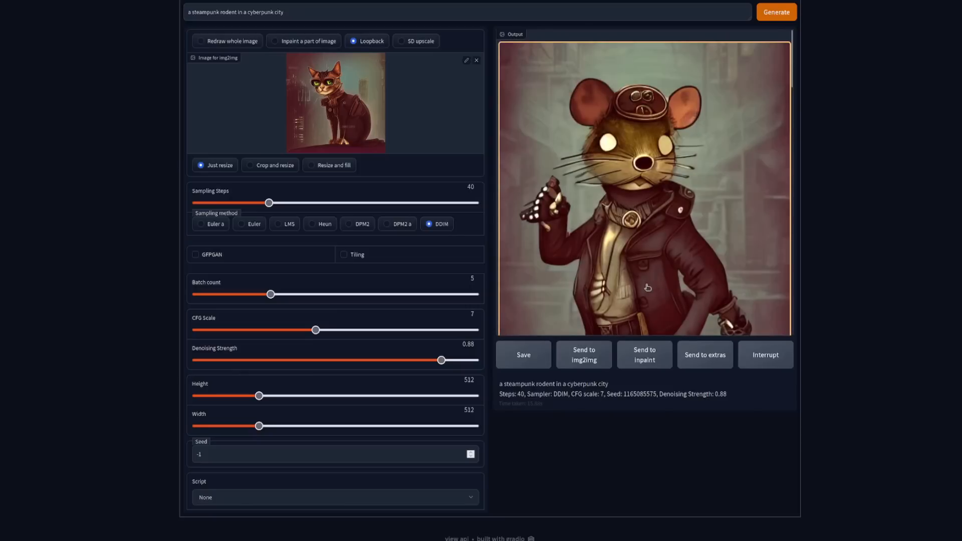
{"action": "scroll", "coordinate": [649, 286], "scroll_direction": "up", "scroll_amount": 2}
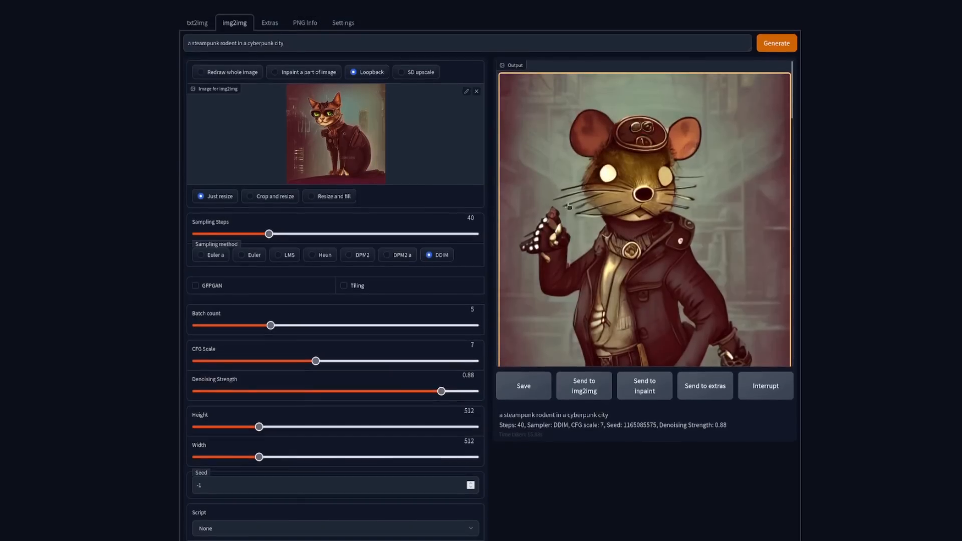
Step: Switch the img2img mode to SD upscale and check the notes on SD upscale before returning to the web UI
{"action": "left_click", "coordinate": [400, 75]}
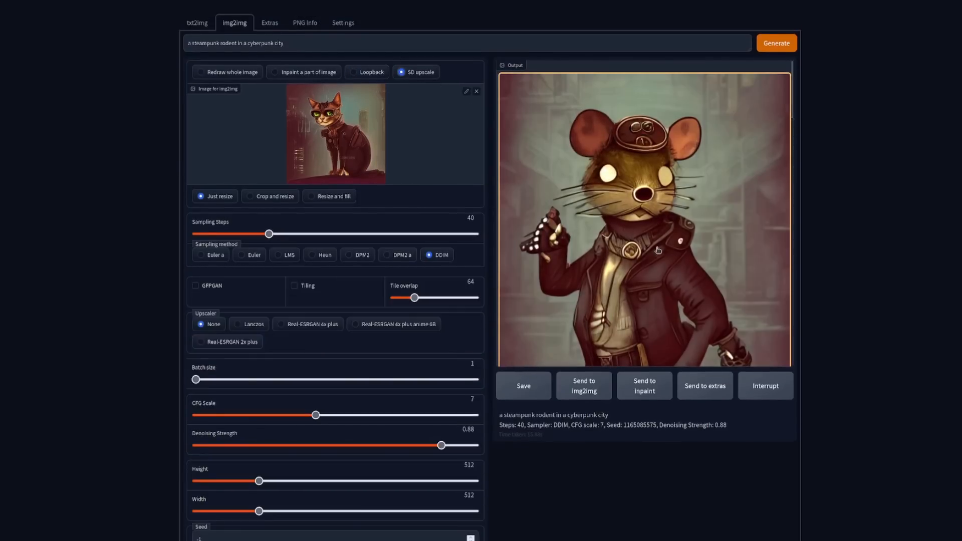
{"action": "left_click", "coordinate": [3, 175]}
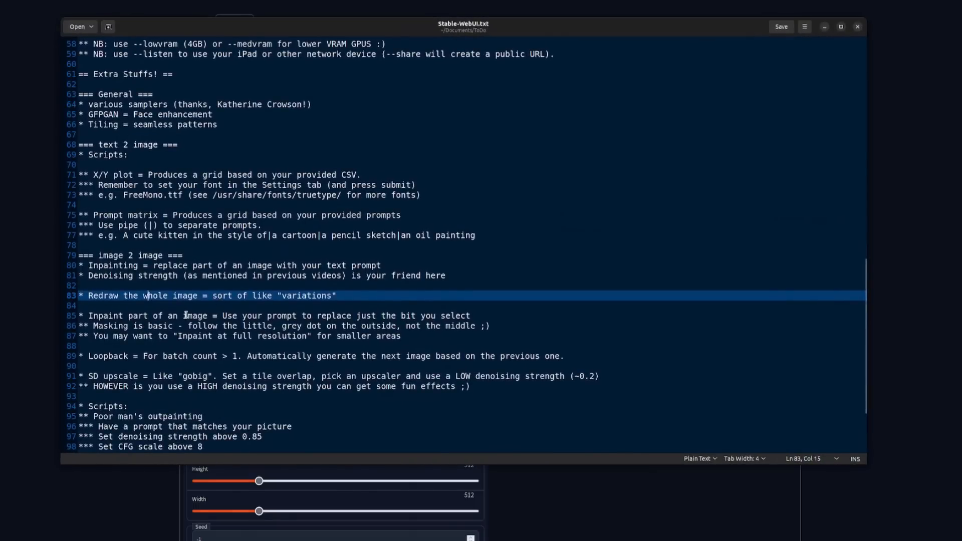
{"action": "scroll", "coordinate": [186, 314], "scroll_direction": "down", "scroll_amount": 2}
{"action": "left_click_drag", "start_coordinate": [152, 334], "coordinate": [211, 333]}
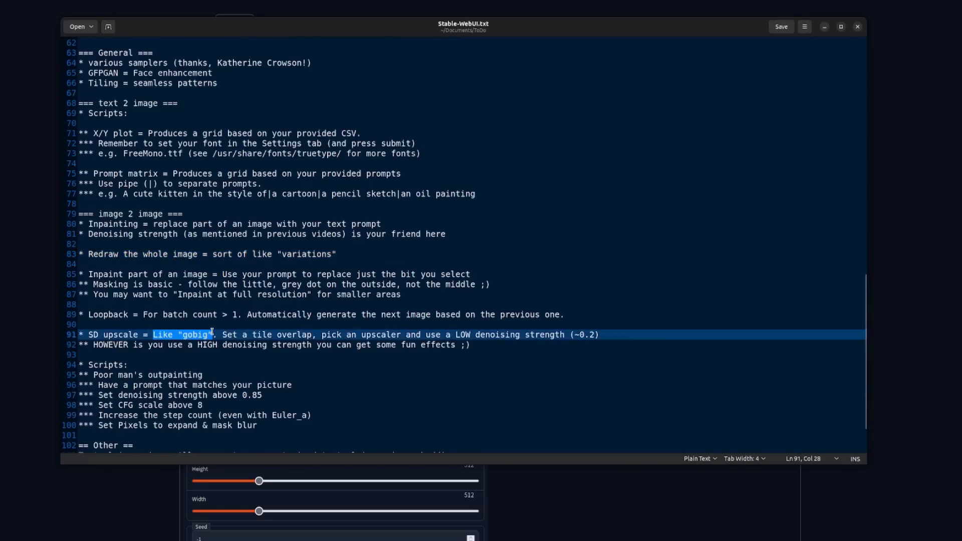
{"action": "scroll", "coordinate": [250, 273], "scroll_direction": "down", "scroll_amount": 3}
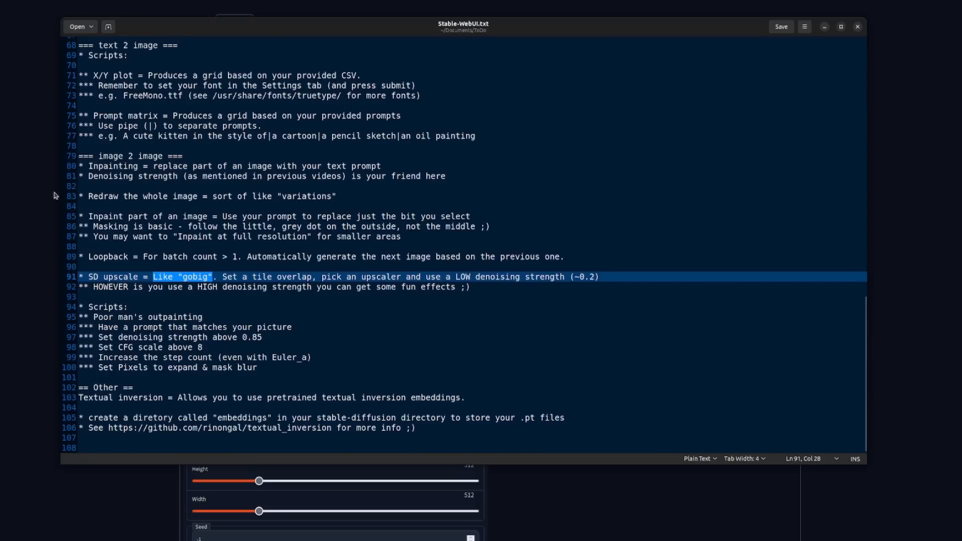
{"action": "left_click", "coordinate": [920, 199]}
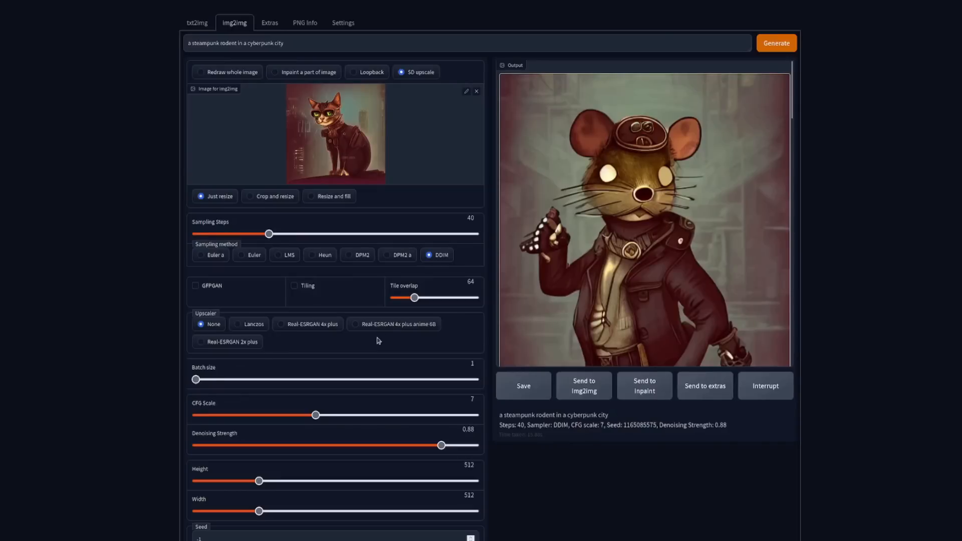
Step: Set the denoising strength to 0.18 and the CFG scale to 13.5
{"action": "scroll", "coordinate": [378, 334], "scroll_direction": "down", "scroll_amount": 3}
{"action": "left_click_drag", "start_coordinate": [442, 360], "coordinate": [246, 360]}
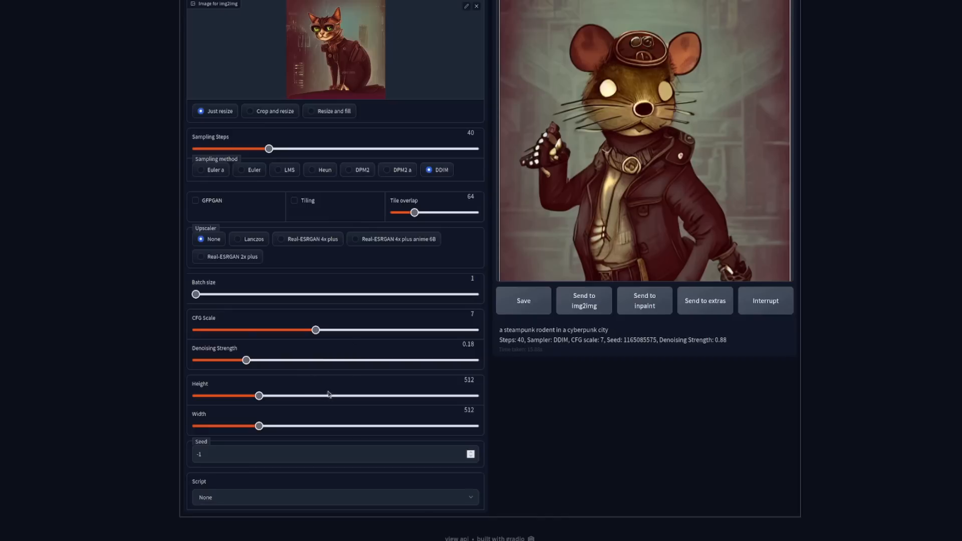
{"action": "scroll", "coordinate": [323, 385], "scroll_direction": "up", "scroll_amount": 1}
{"action": "left_click_drag", "start_coordinate": [315, 377], "coordinate": [444, 377]}
{"action": "scroll", "coordinate": [444, 377], "scroll_direction": "up", "scroll_amount": 1}
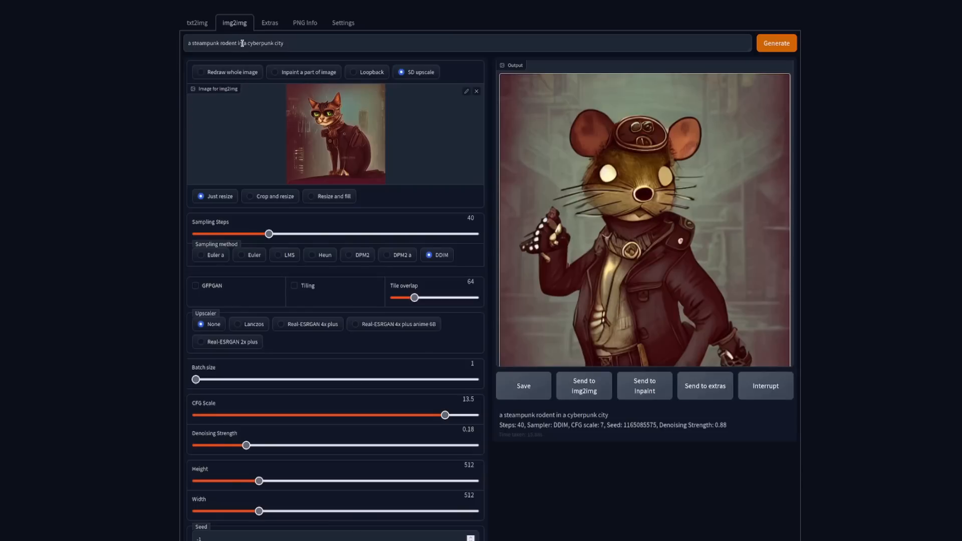
Step: Change the prompt to "a steampunk cat in a cyberpunk city", choose the Real-ESRGAN 2x plus upscaler and generate the upscaled image
{"action": "double_click", "coordinate": [231, 43]}
{"action": "type", "text": "cat"}
{"action": "key", "text": "BackSpace"}
{"action": "left_click", "coordinate": [226, 345]}
{"action": "scroll", "coordinate": [89, 252], "scroll_direction": "down", "scroll_amount": 1}
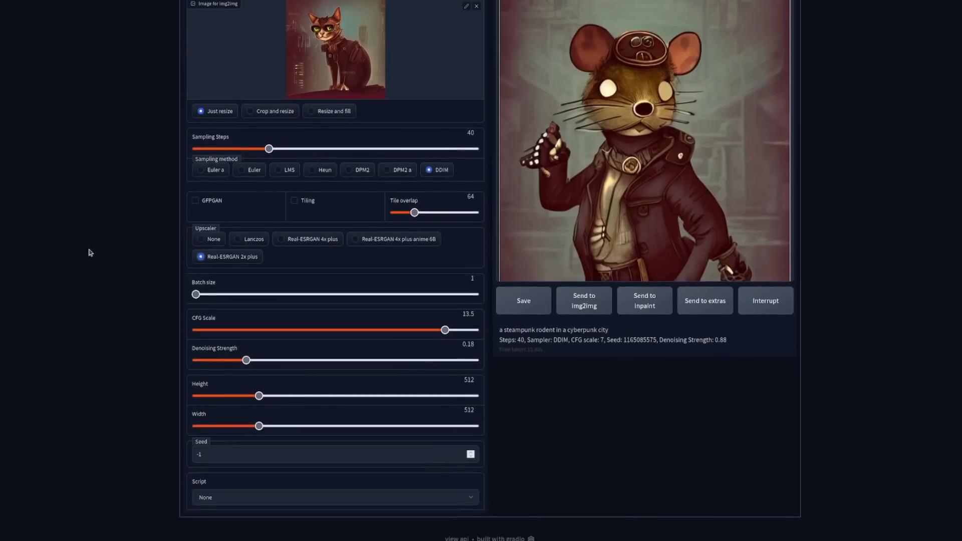
{"action": "scroll", "coordinate": [90, 252], "scroll_direction": "up", "scroll_amount": 2}
{"action": "left_click", "coordinate": [776, 45]}
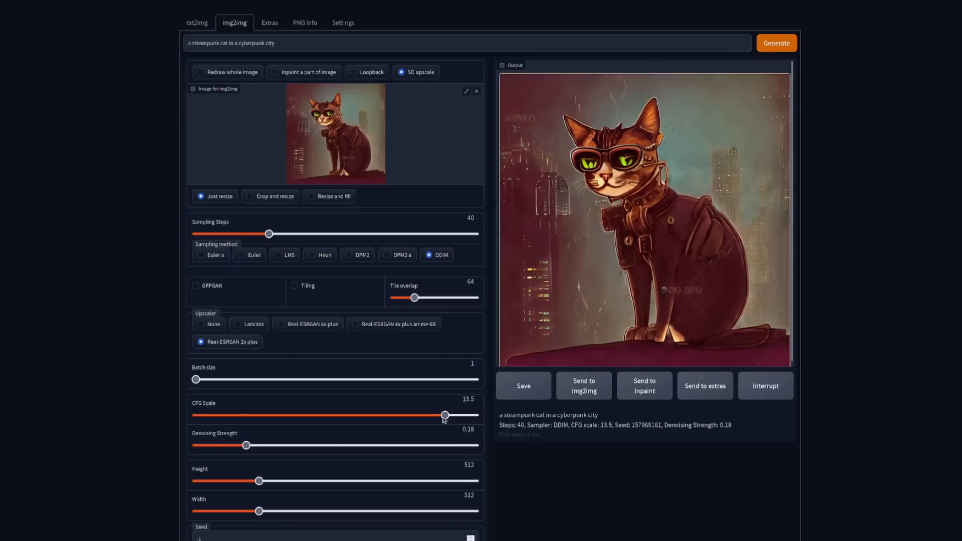
Step: Generate another SD upscale with denoising strength 1, and set the tile overlap to 96
{"action": "left_click_drag", "start_coordinate": [246, 445], "coordinate": [485, 449]}
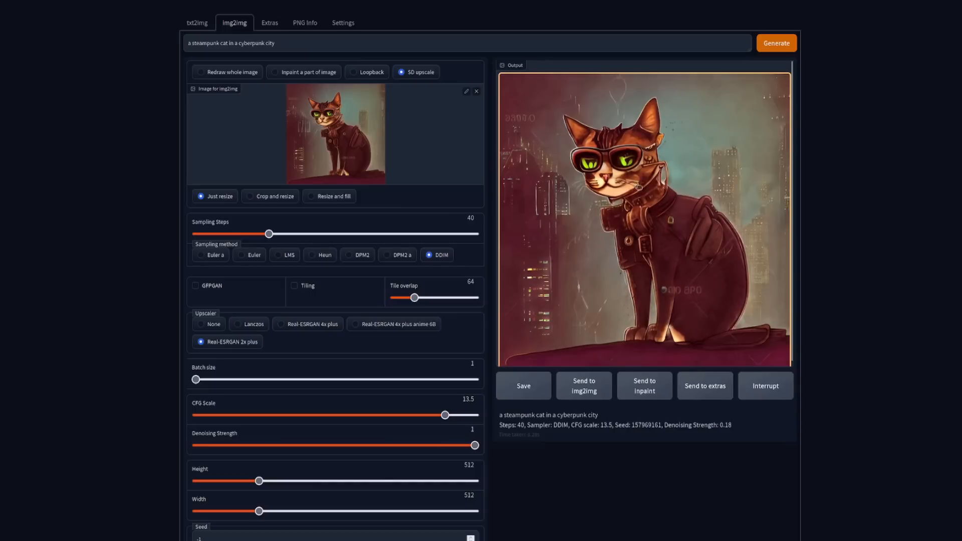
{"action": "left_click", "coordinate": [776, 44]}
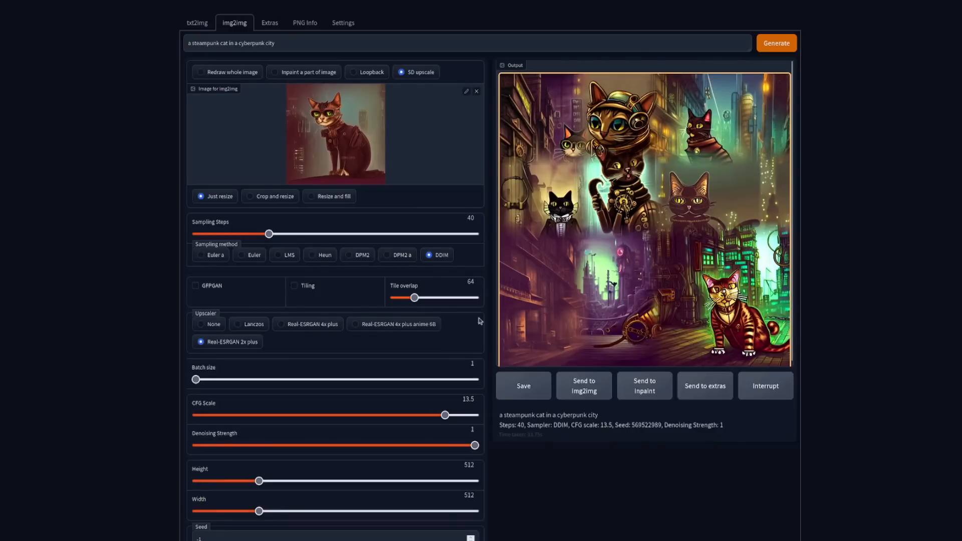
{"action": "mouse_move", "coordinate": [418, 299]}
{"action": "left_mouse_down"}
{"action": "mouse_move", "coordinate": [473, 299]}
{"action": "mouse_move", "coordinate": [424, 304]}
{"action": "left_mouse_up"}
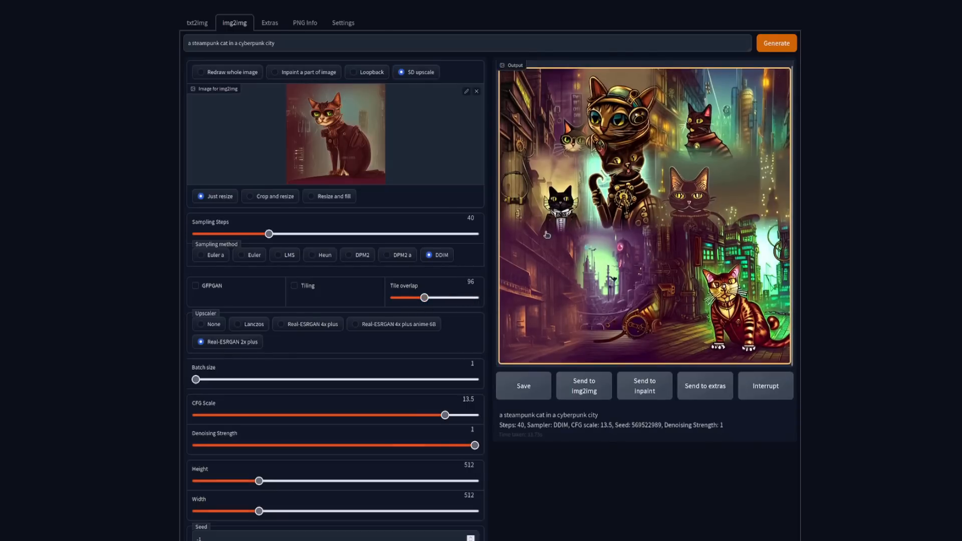
{"action": "scroll", "coordinate": [533, 414], "scroll_direction": "down", "scroll_amount": 1}
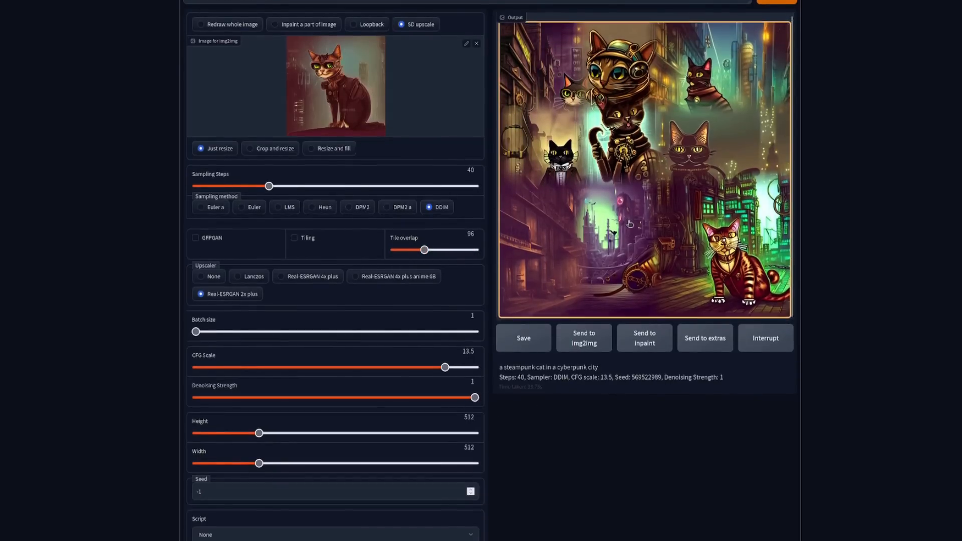
{"action": "scroll", "coordinate": [520, 300], "scroll_direction": "up", "scroll_amount": 1}
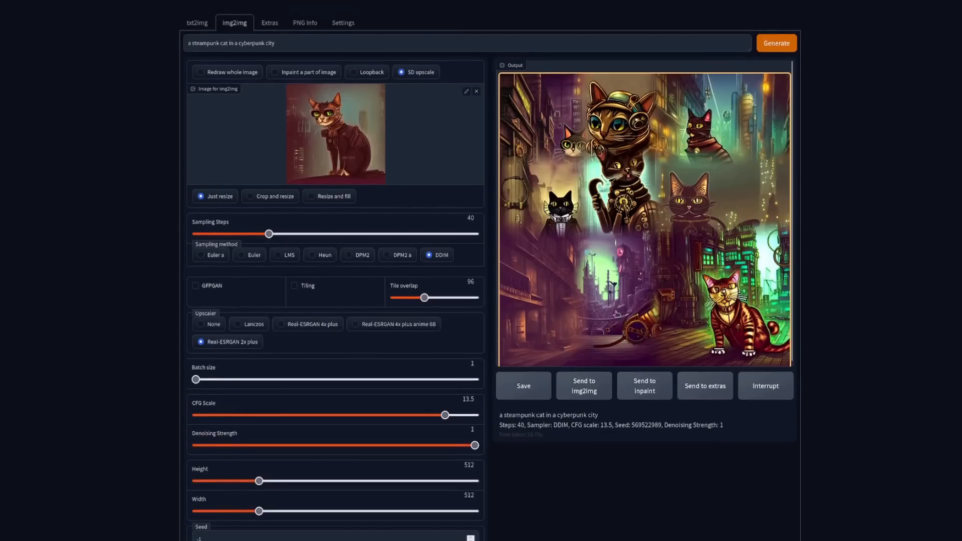
Step: Check the notes on the Poor man's outpainting script and return to the web UI
{"action": "key", "text": "alt+Tab"}
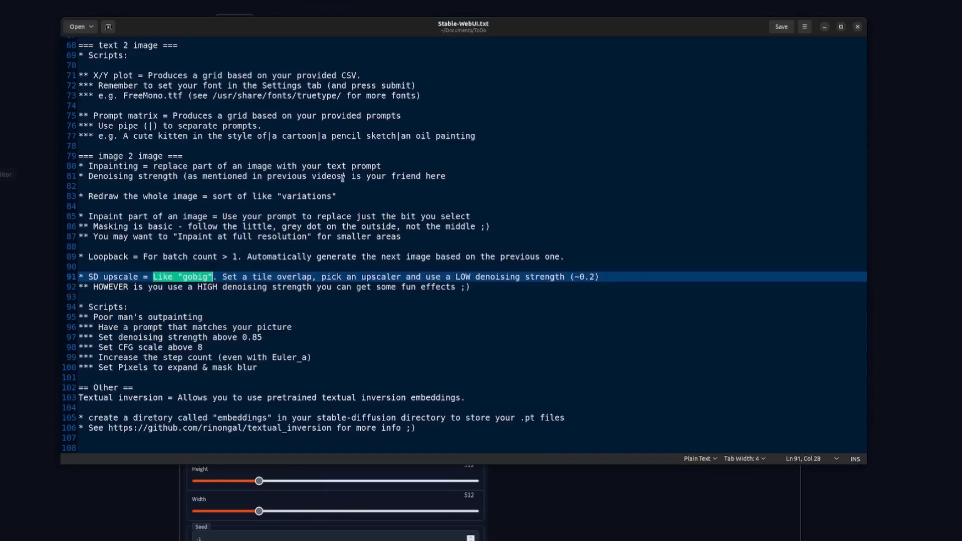
{"action": "left_click_drag", "start_coordinate": [204, 317], "coordinate": [69, 317]}
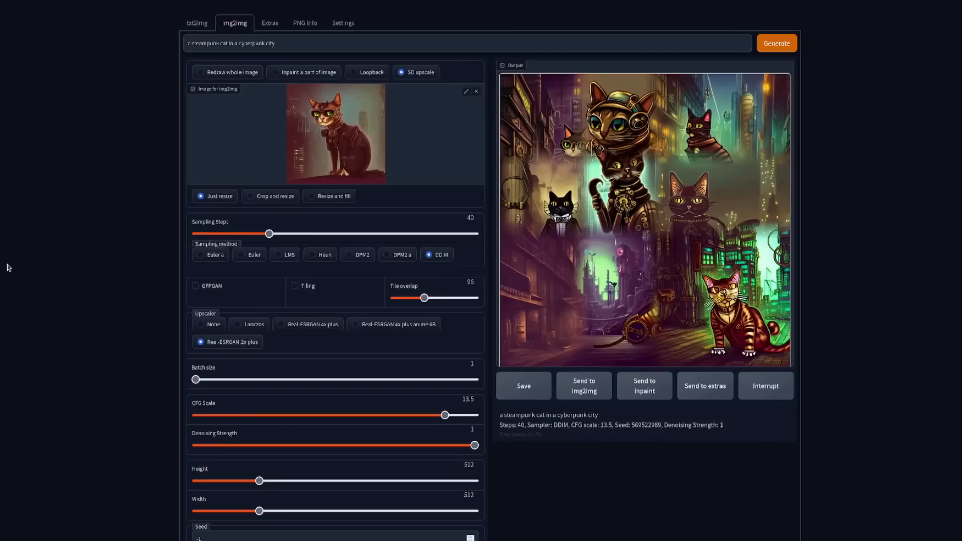
{"action": "left_click", "coordinate": [7, 268]}
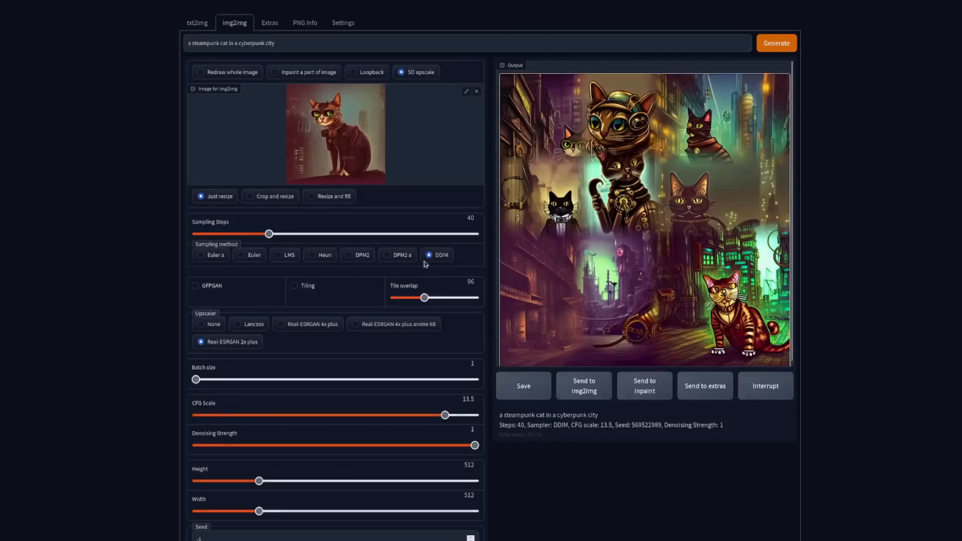
Step: Choose the Poor man's outpainting script with 64 pixels to expand and latent noise as the masked content
{"action": "scroll", "coordinate": [378, 338], "scroll_direction": "down", "scroll_amount": 2}
{"action": "left_click", "coordinate": [293, 499]}
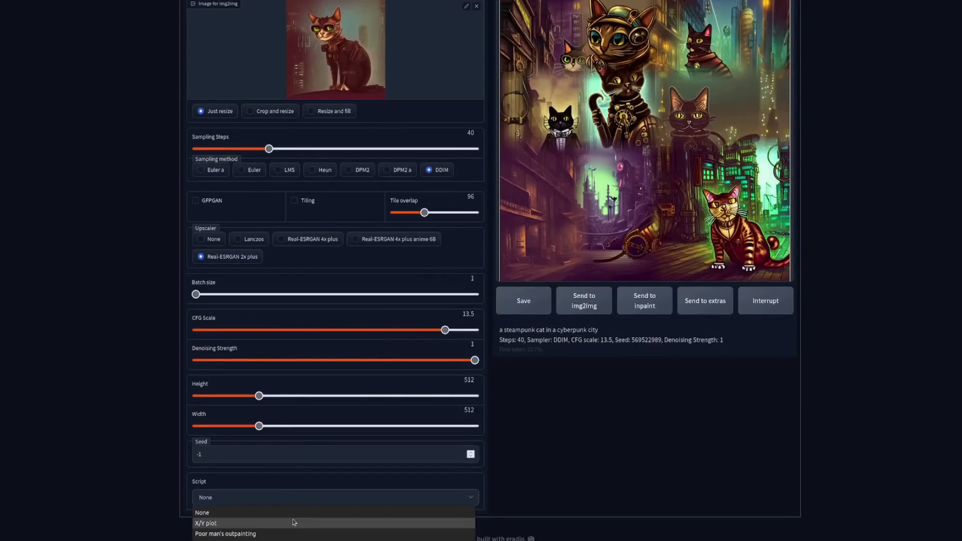
{"action": "left_click", "coordinate": [262, 534]}
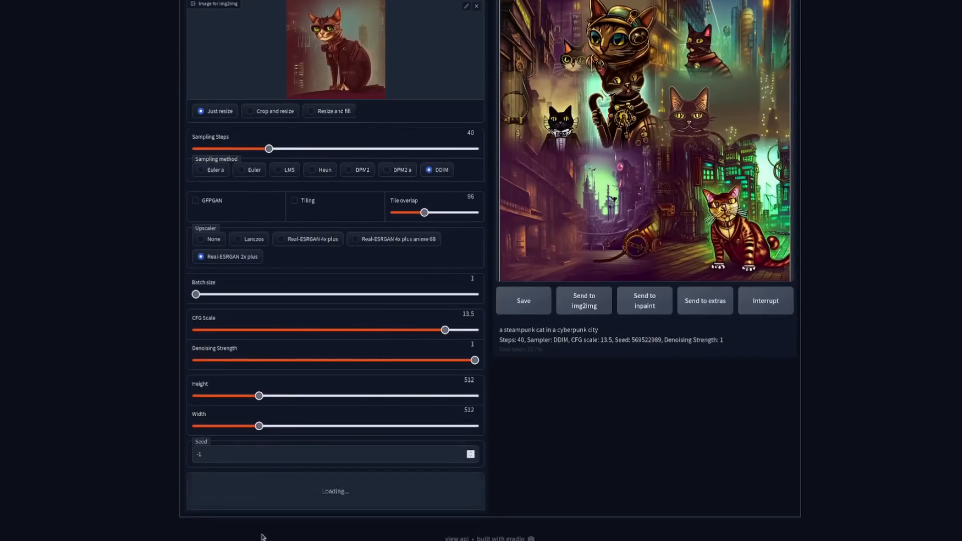
{"action": "scroll", "coordinate": [626, 460], "scroll_direction": "down", "scroll_amount": 2}
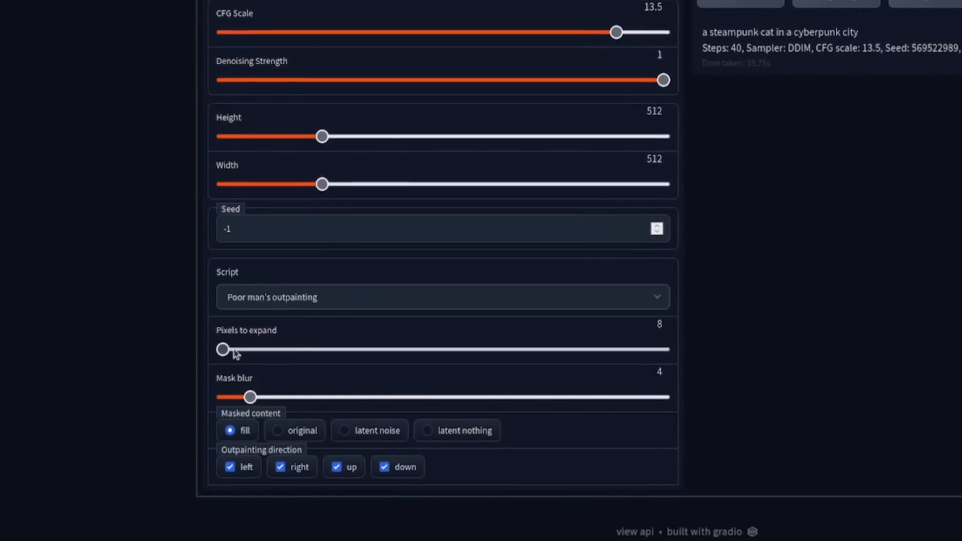
{"action": "left_click_drag", "start_coordinate": [223, 350], "coordinate": [421, 334]}
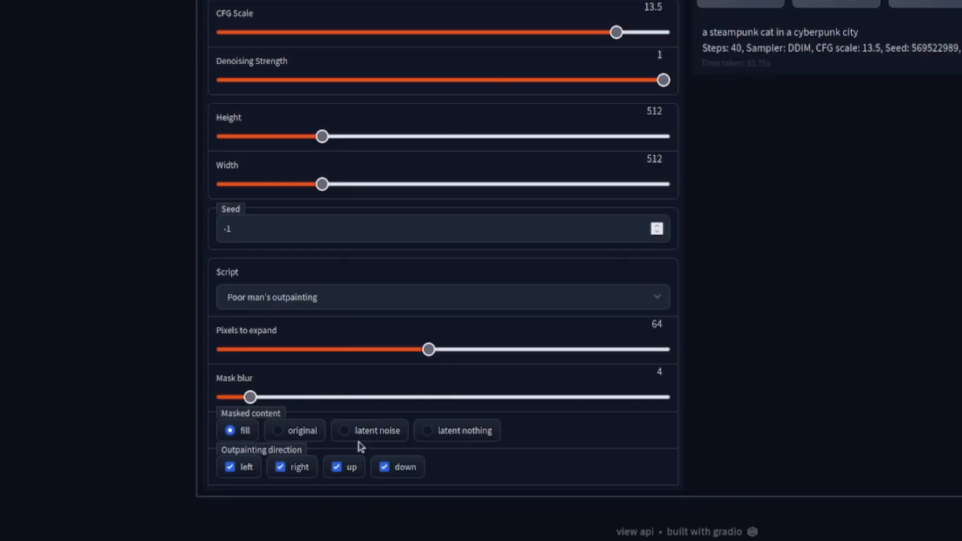
{"action": "left_click", "coordinate": [345, 432]}
Step: Switch the img2img mode to Redraw whole image, generate the outpainted cat picture and review it with its settings
{"action": "scroll", "coordinate": [814, 378], "scroll_direction": "up", "scroll_amount": 1}
{"action": "scroll", "coordinate": [817, 383], "scroll_direction": "up", "scroll_amount": 5}
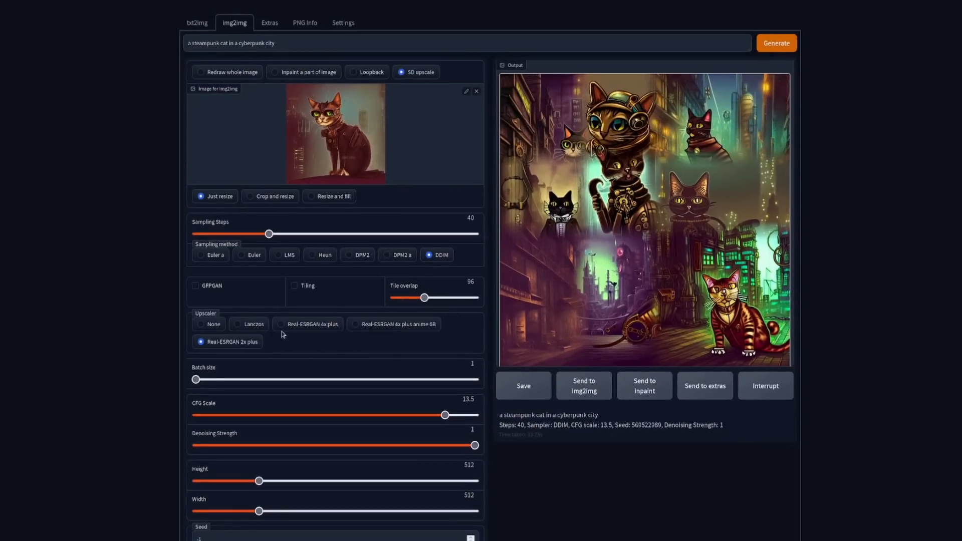
{"action": "left_click", "coordinate": [218, 75]}
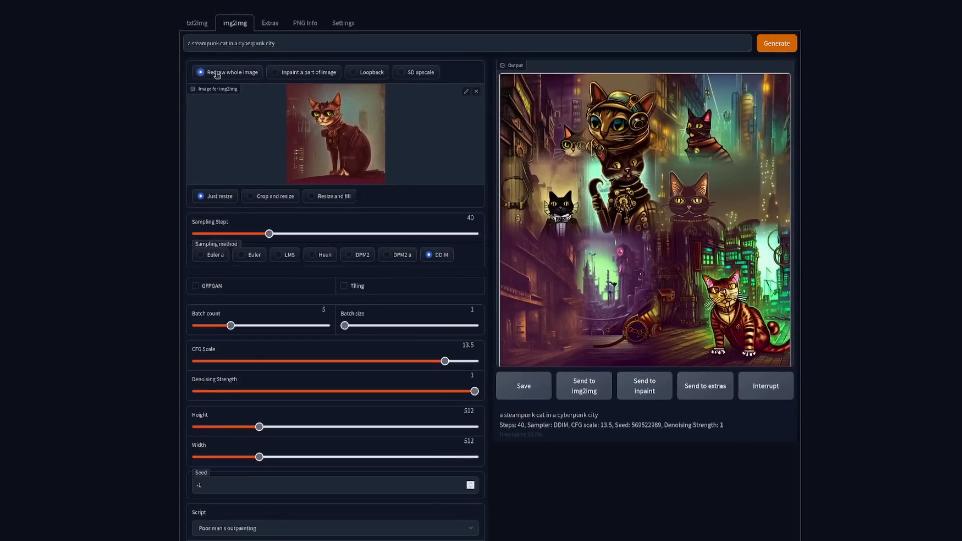
{"action": "scroll", "coordinate": [246, 286], "scroll_direction": "down", "scroll_amount": 3}
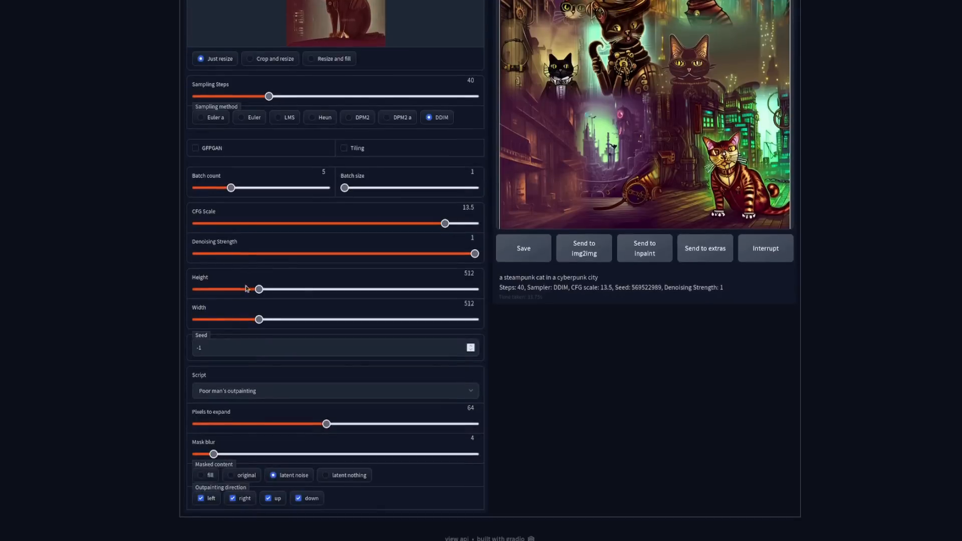
{"action": "scroll", "coordinate": [325, 439], "scroll_direction": "up", "scroll_amount": 3}
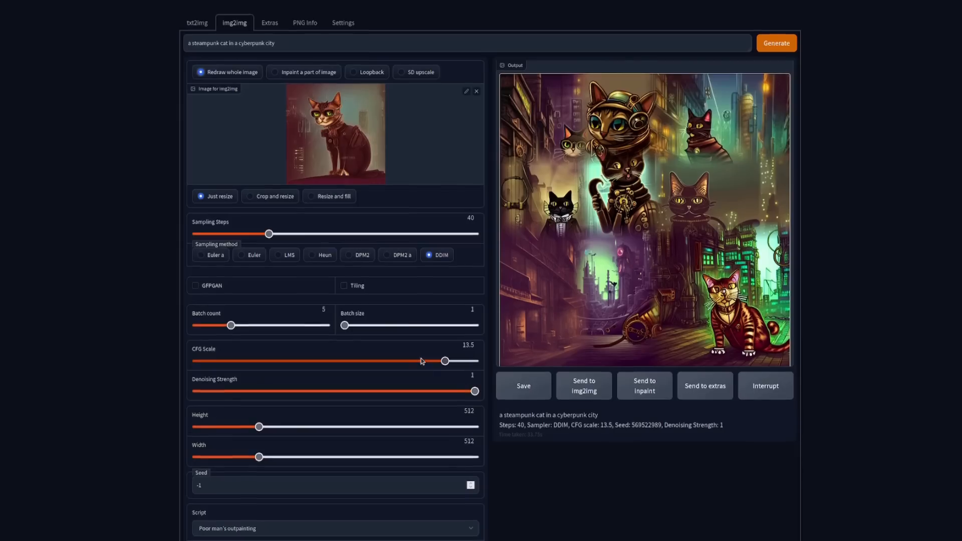
{"action": "left_click", "coordinate": [774, 45]}
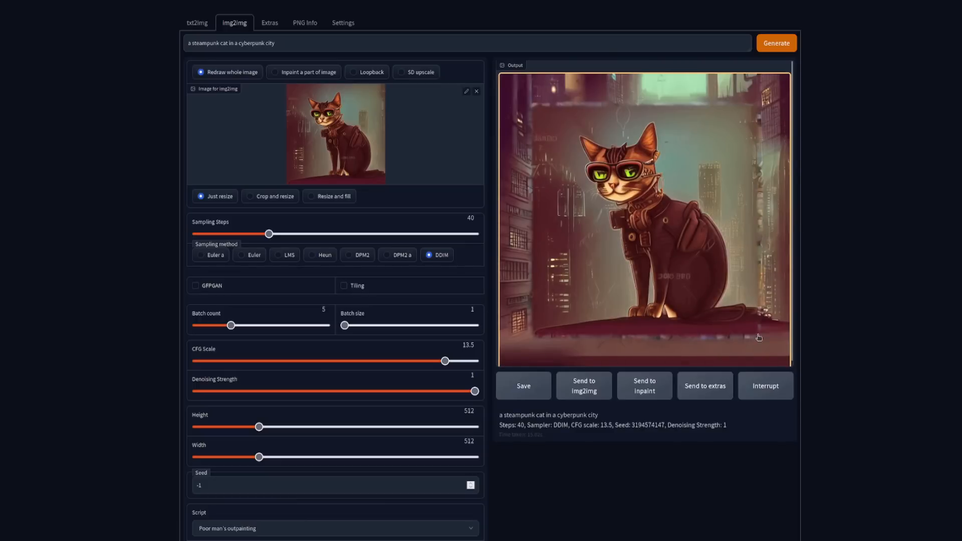
{"action": "scroll", "coordinate": [511, 426], "scroll_direction": "down", "scroll_amount": 3}
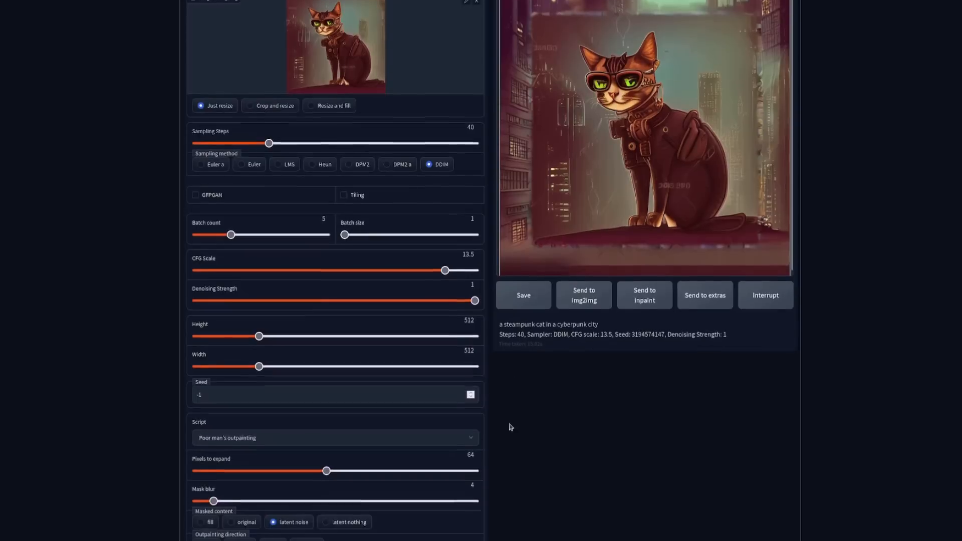
{"action": "scroll", "coordinate": [773, 376], "scroll_direction": "up", "scroll_amount": 3}
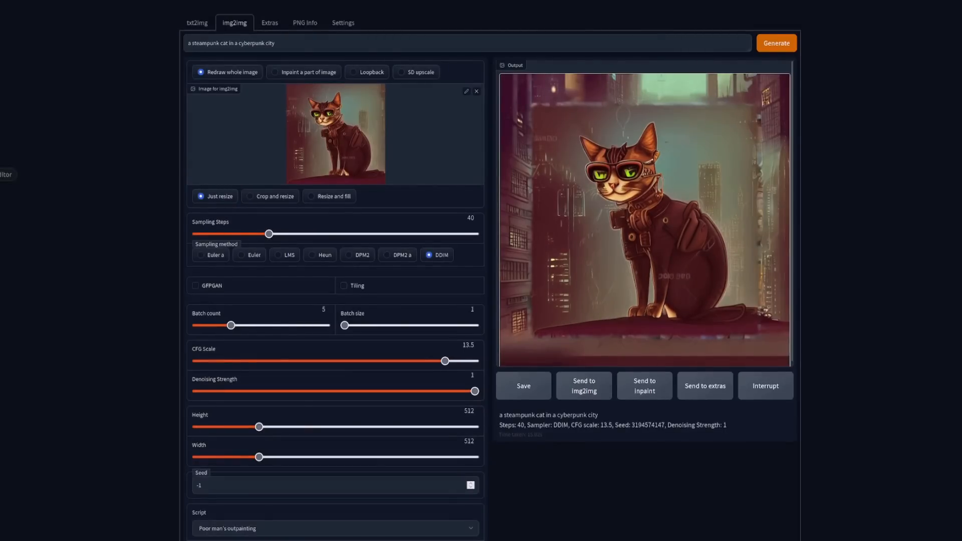
Step: Compare the Poor man's outpainting notes with the script's expansion, mask blur and direction settings in the web UI
{"action": "left_click", "coordinate": [1, 174]}
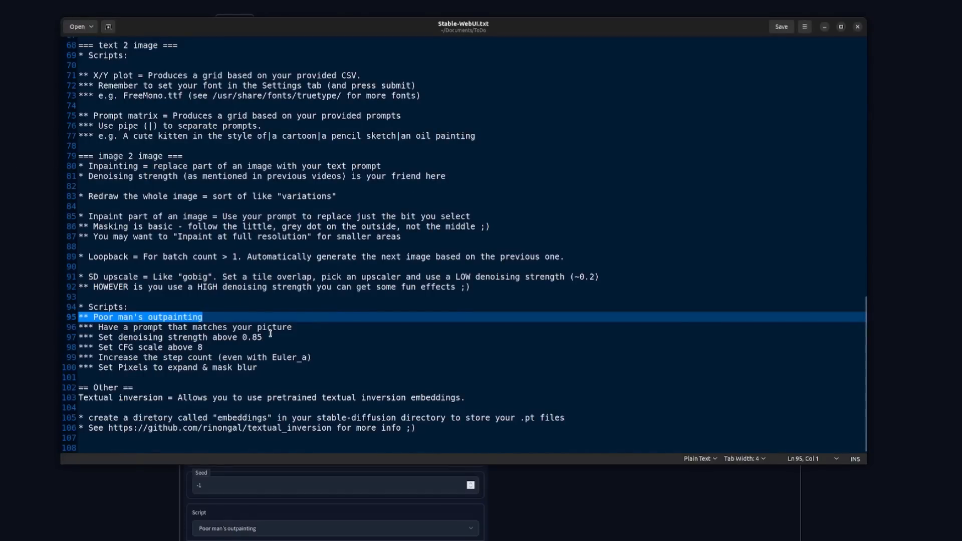
{"action": "left_click", "coordinate": [555, 515]}
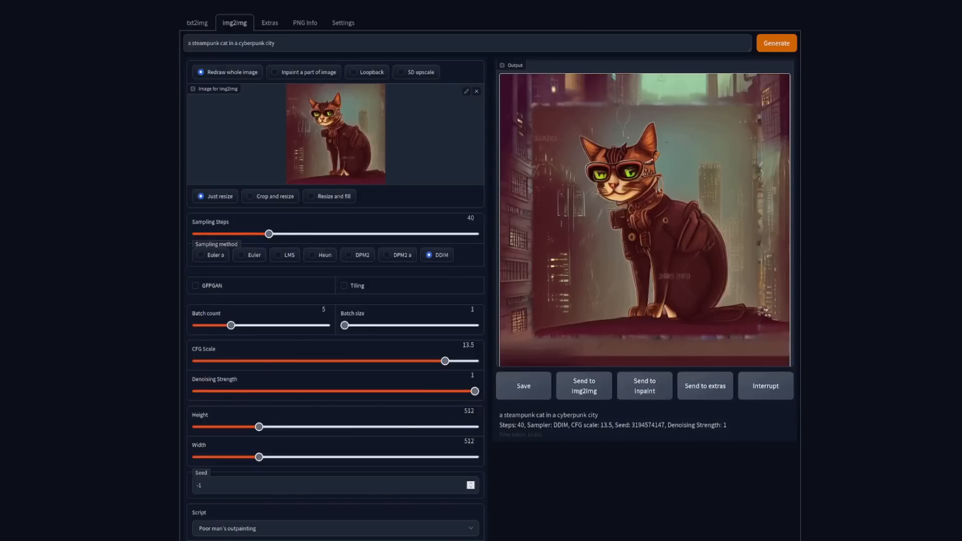
{"action": "left_click", "coordinate": [2, 176]}
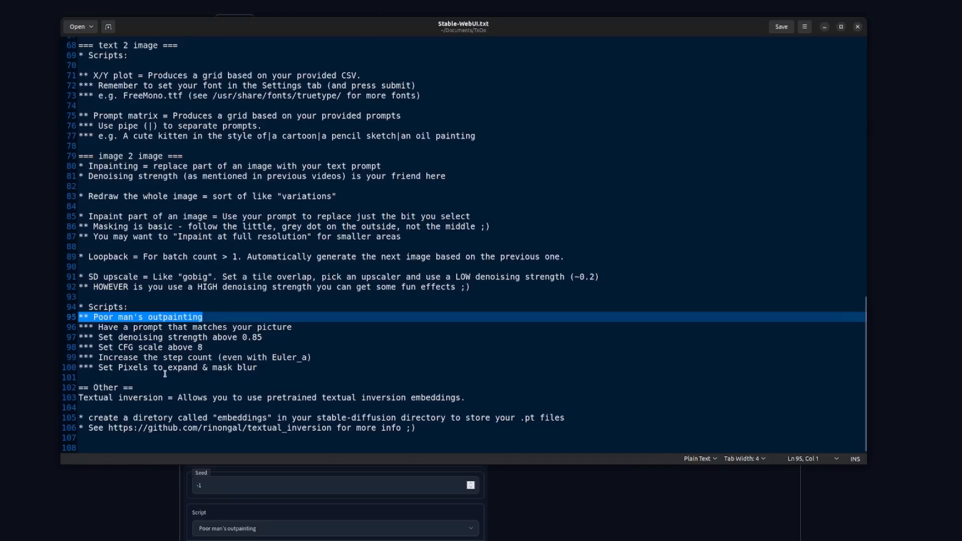
{"action": "left_click", "coordinate": [589, 492]}
{"action": "scroll", "coordinate": [388, 491], "scroll_direction": "down", "scroll_amount": 5}
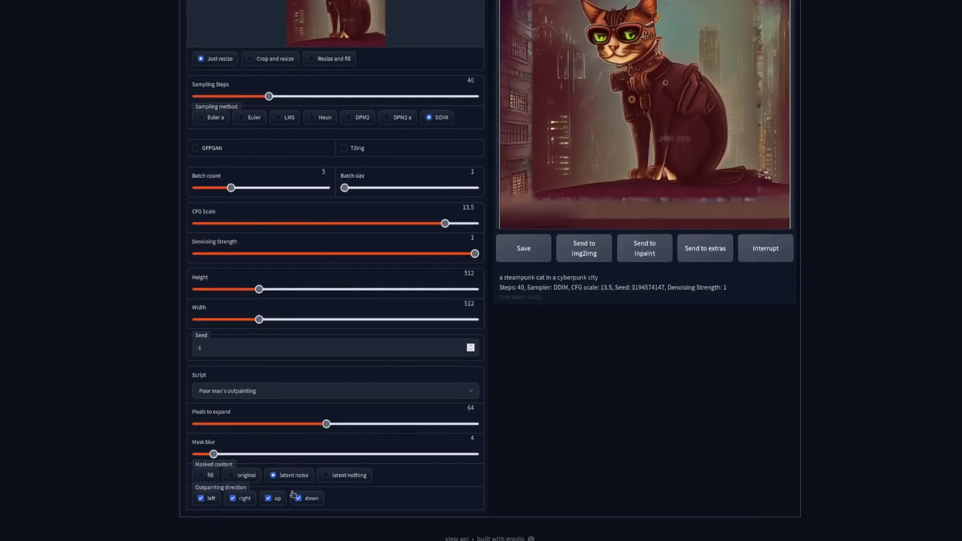
{"action": "scroll", "coordinate": [352, 443], "scroll_direction": "up", "scroll_amount": 3}
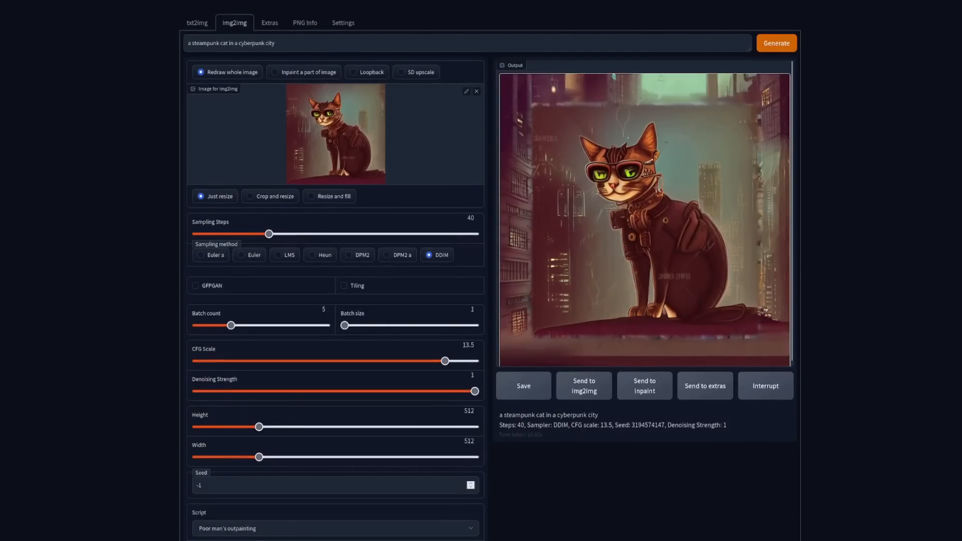
Step: Read the notes on textual inversion and the embeddings directory, skim back through the install notes, and return to the web UI
{"action": "left_click", "coordinate": [1, 175]}
{"action": "left_click_drag", "start_coordinate": [129, 399], "coordinate": [230, 397]}
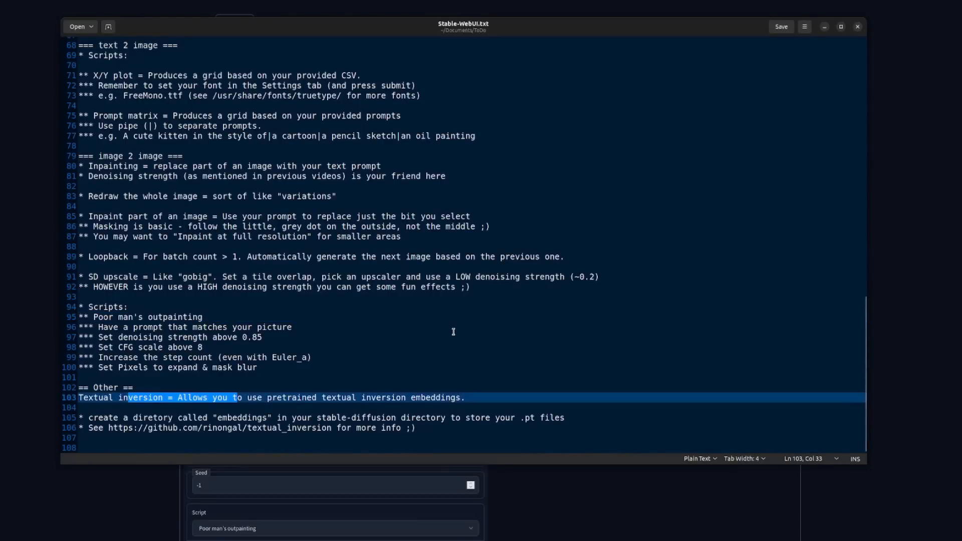
{"action": "left_click", "coordinate": [396, 351]}
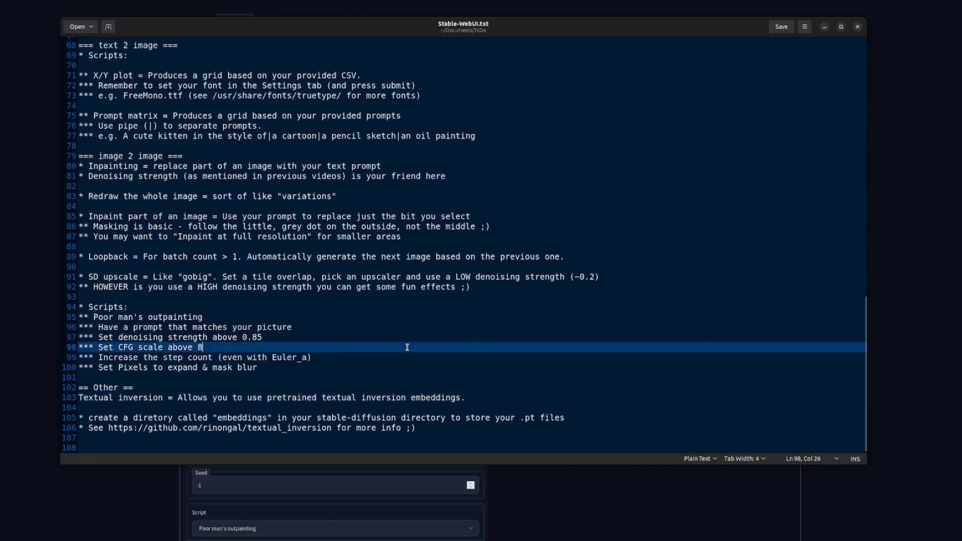
{"action": "double_click", "coordinate": [234, 418]}
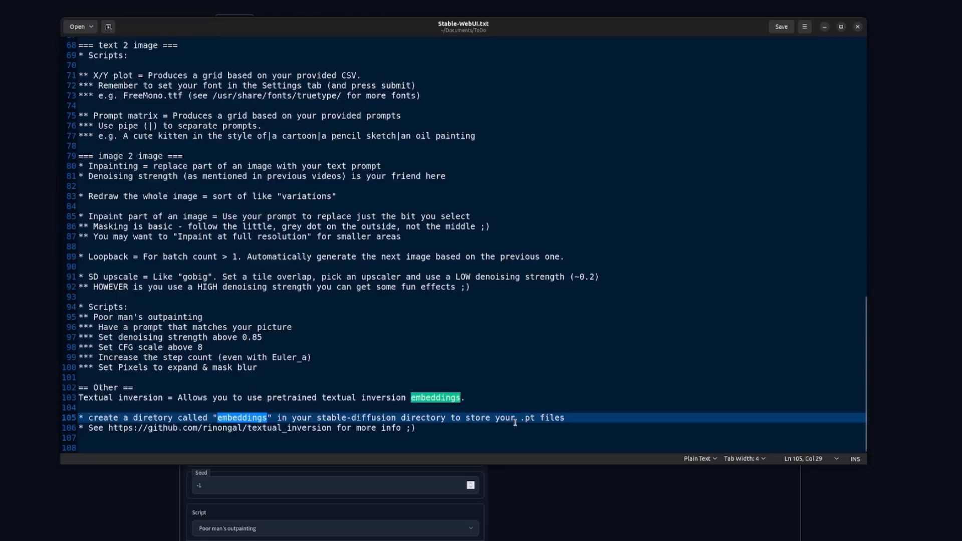
{"action": "scroll", "coordinate": [418, 385], "scroll_direction": "up", "scroll_amount": 8}
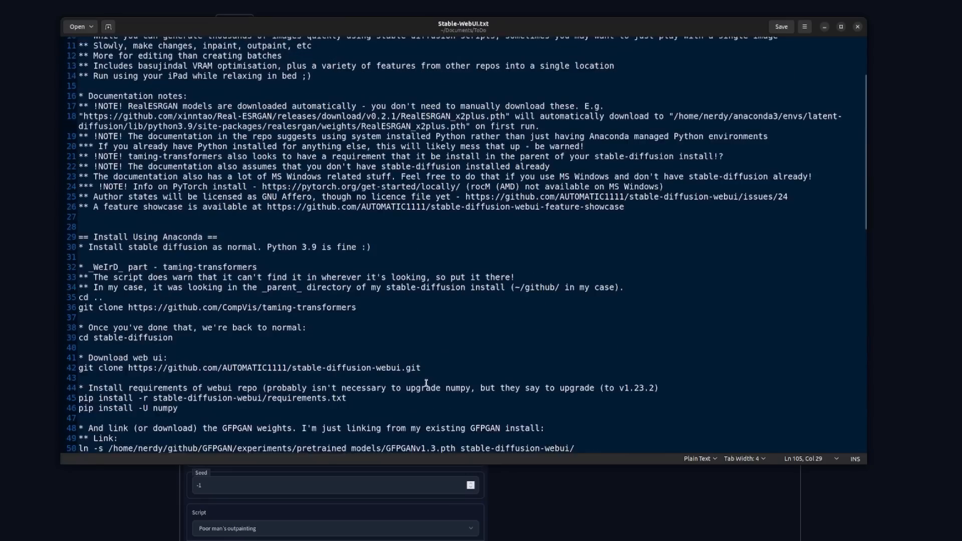
{"action": "scroll", "coordinate": [547, 363], "scroll_direction": "up", "scroll_amount": 3}
{"action": "left_click", "coordinate": [610, 501]}
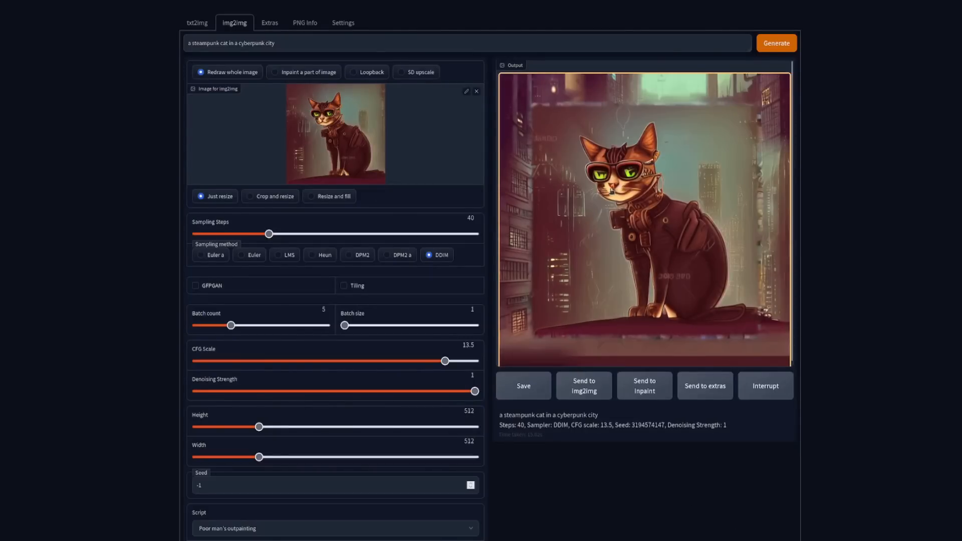
Step: Look through the Extras, PNG Info and Settings pages of the web UI, and return to the txt2img page
{"action": "left_click", "coordinate": [270, 25]}
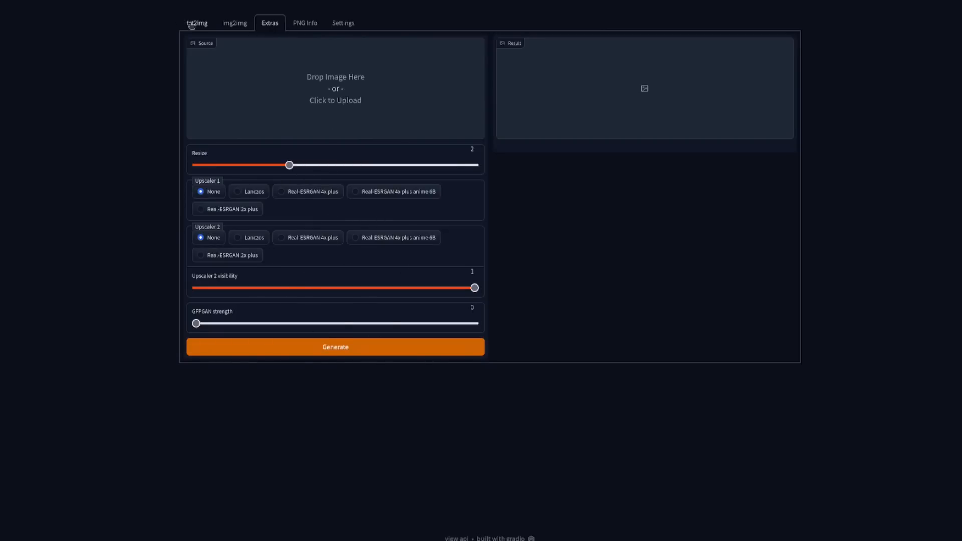
{"action": "left_click", "coordinate": [304, 22]}
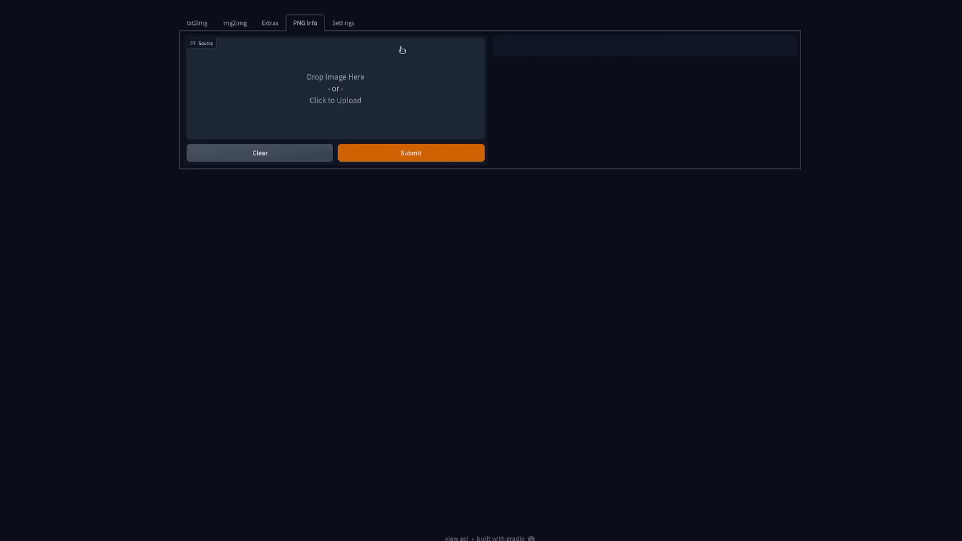
{"action": "left_click", "coordinate": [343, 23]}
{"action": "scroll", "coordinate": [386, 337], "scroll_direction": "down", "scroll_amount": 5}
{"action": "scroll", "coordinate": [388, 356], "scroll_direction": "down", "scroll_amount": 2}
{"action": "scroll", "coordinate": [423, 452], "scroll_direction": "up", "scroll_amount": 6}
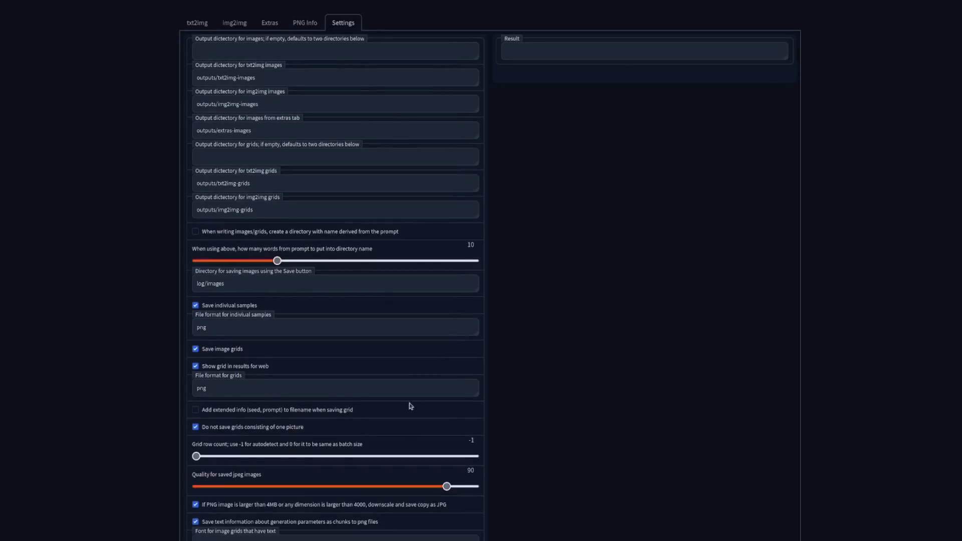
{"action": "scroll", "coordinate": [307, 47], "scroll_direction": "down", "scroll_amount": 4}
{"action": "scroll", "coordinate": [275, 375], "scroll_direction": "up", "scroll_amount": 4}
{"action": "left_click", "coordinate": [197, 23]}
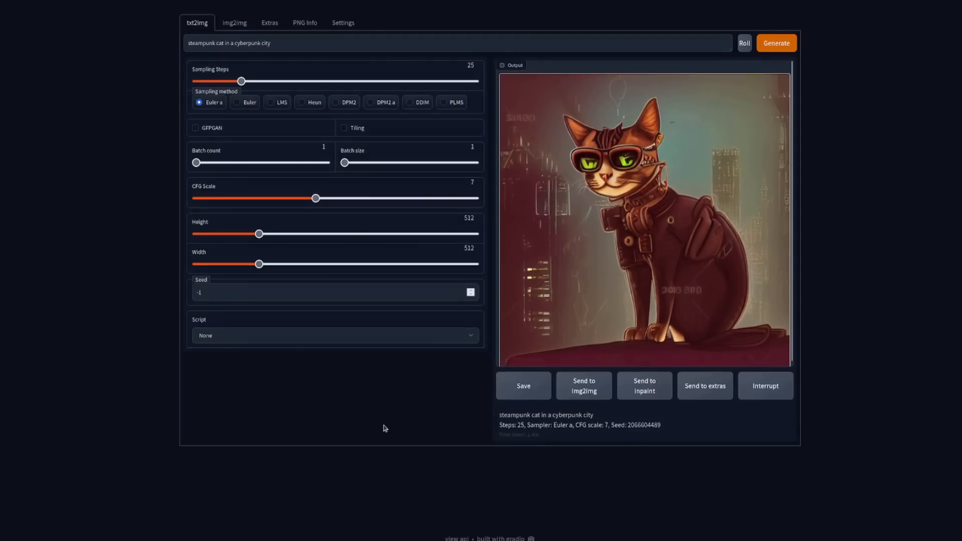